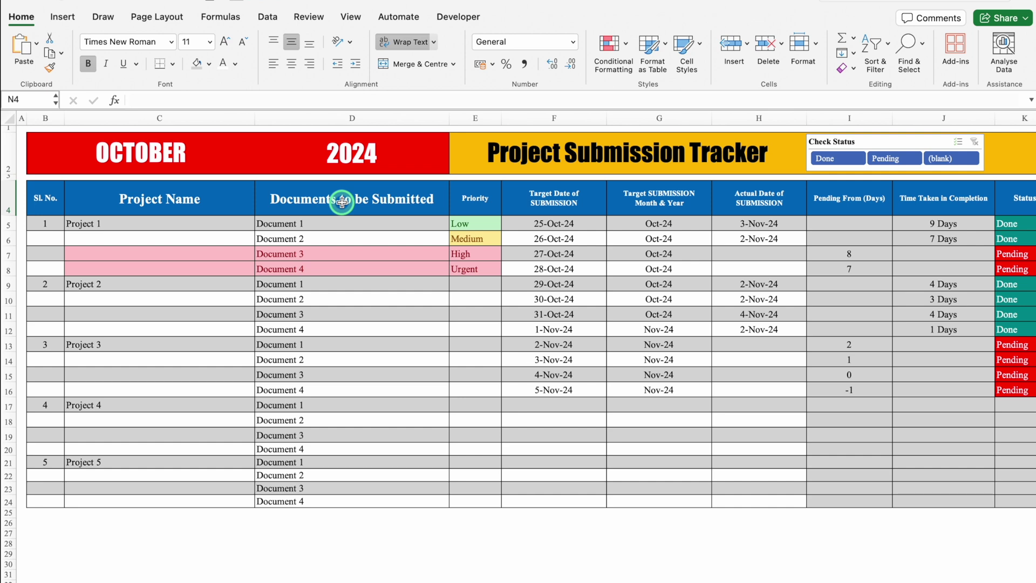
# - Clear the existing Priority values in E5:E9
pyautogui.click(478, 224)
pyautogui.click(508, 224)
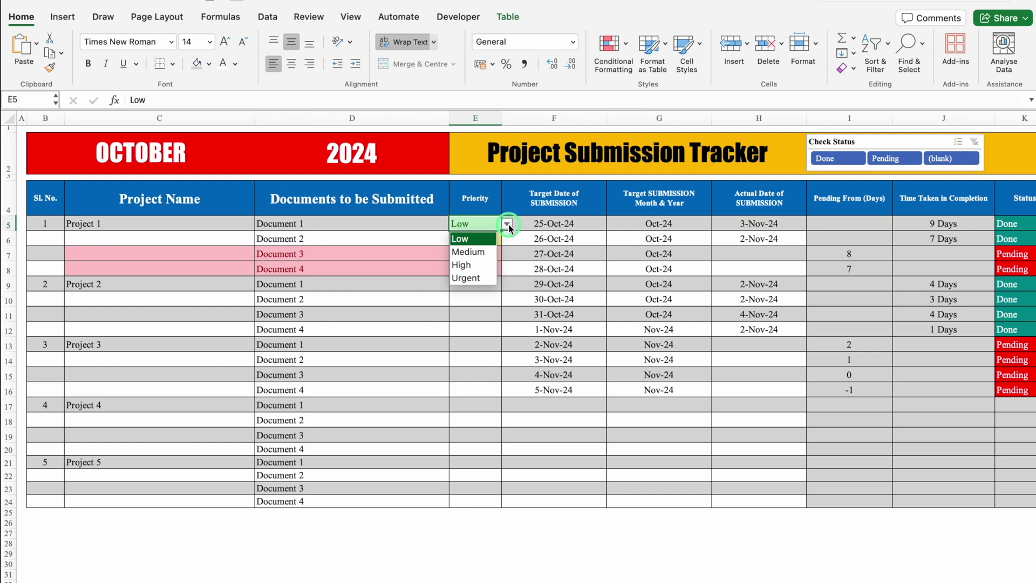
pyautogui.moveTo(478, 223); pyautogui.dragTo(485, 280)
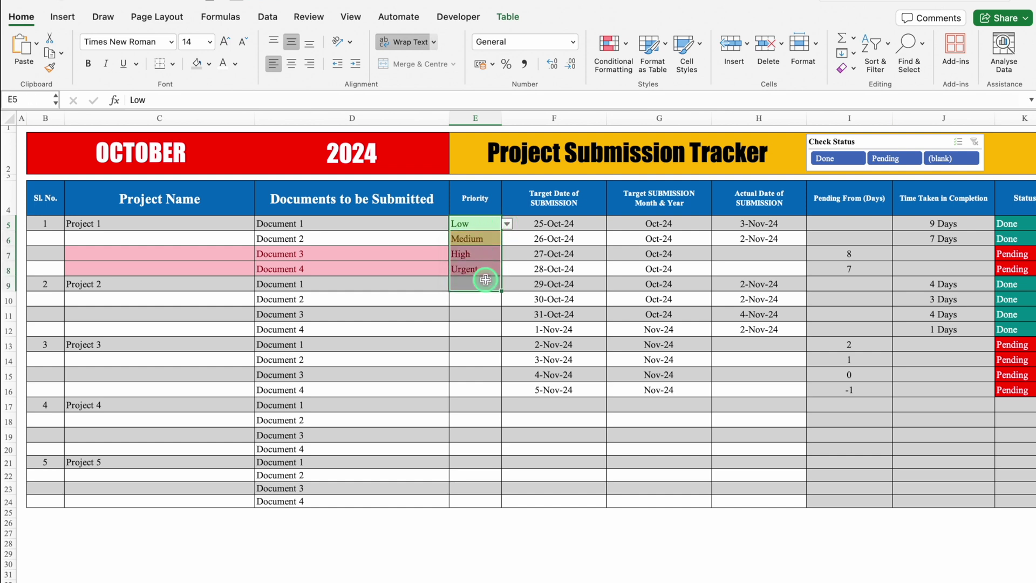
pyautogui.press('Delete')
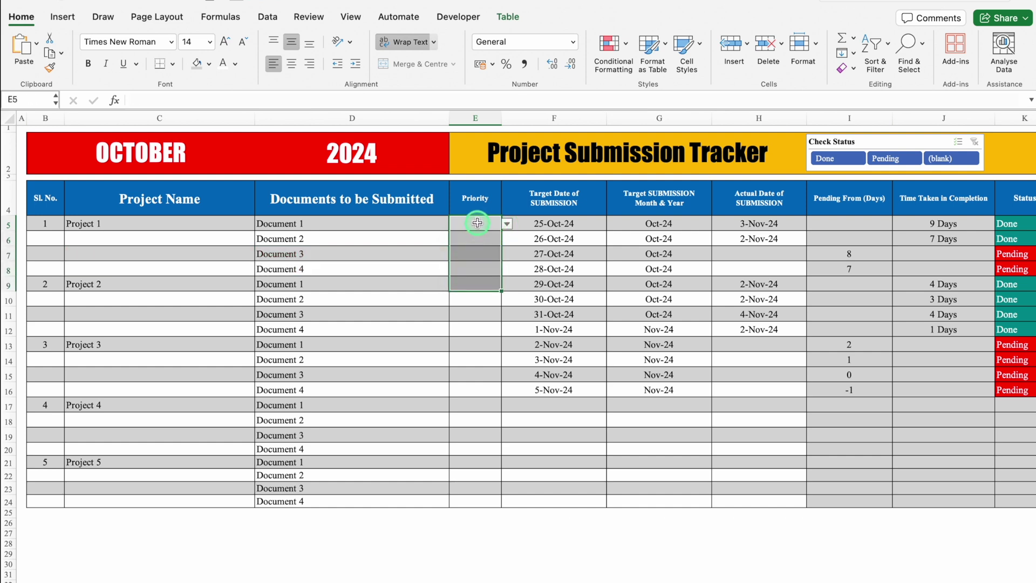
# - Choose Low for E5 and Medium for E6 from the Priority dropdowns
pyautogui.click(477, 223)
pyautogui.click(507, 224)
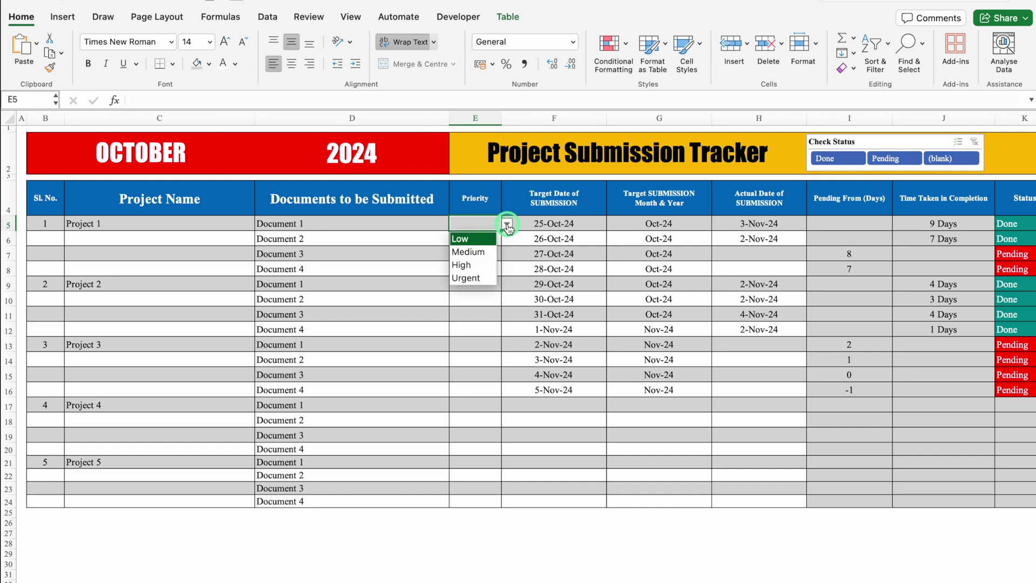
pyautogui.click(464, 238)
pyautogui.click(478, 239)
pyautogui.click(507, 238)
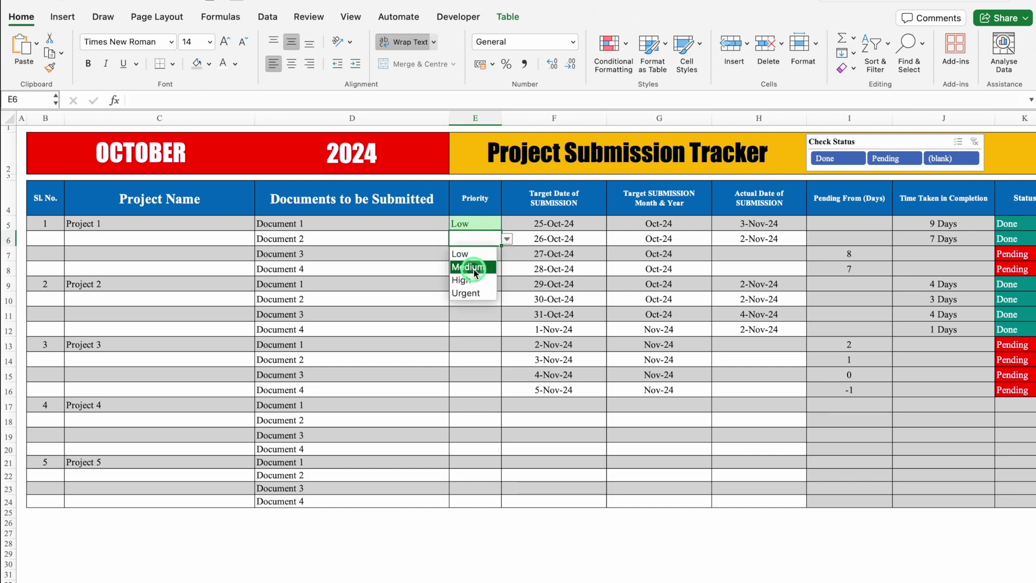
pyautogui.click(468, 267)
# - Set E7 to High and E8 to Low, replacing an accidental Urgent
pyautogui.click(475, 253)
pyautogui.click(508, 254)
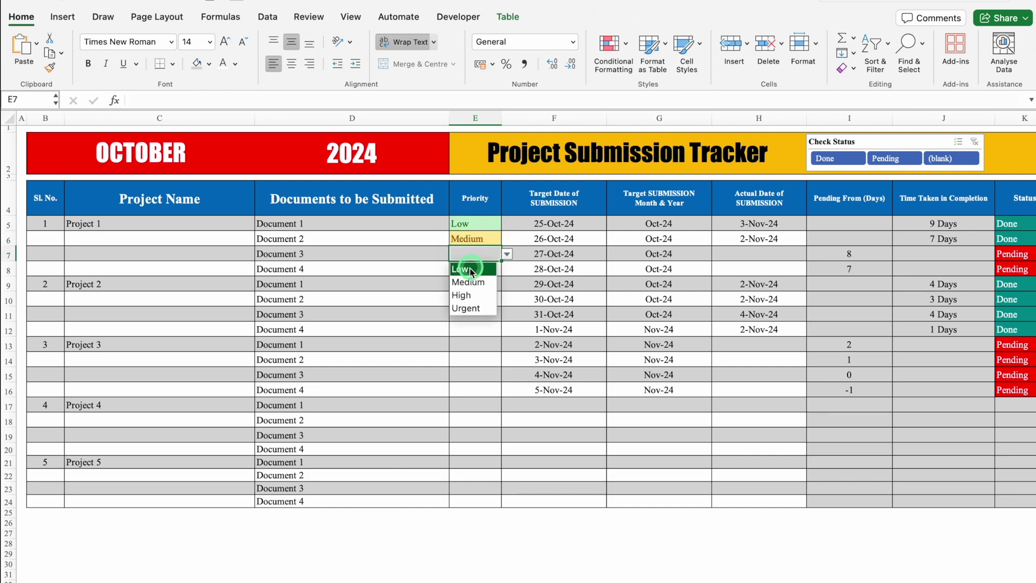
pyautogui.click(461, 295)
pyautogui.click(484, 274)
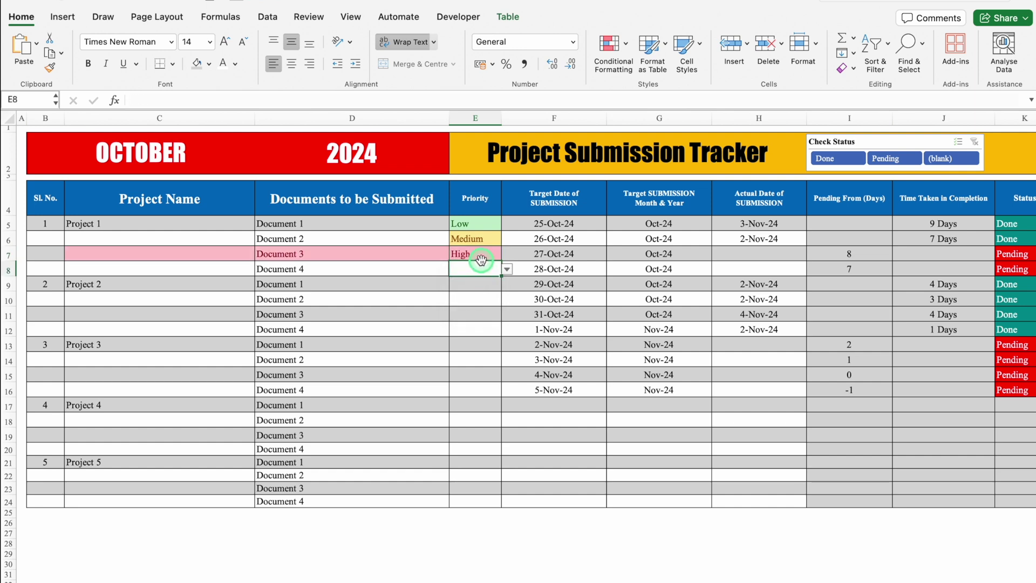
pyautogui.click(506, 270)
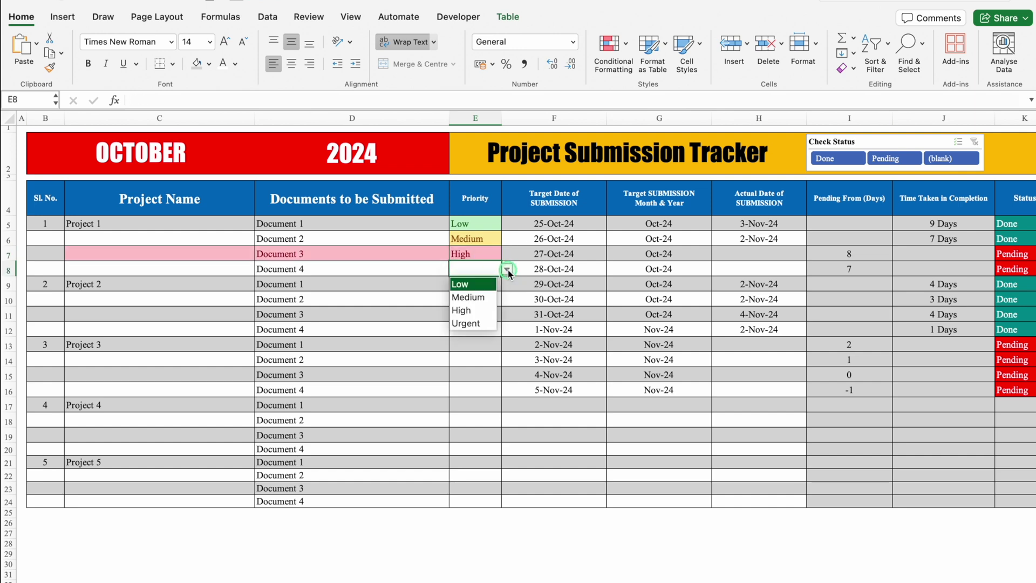
pyautogui.click(475, 323)
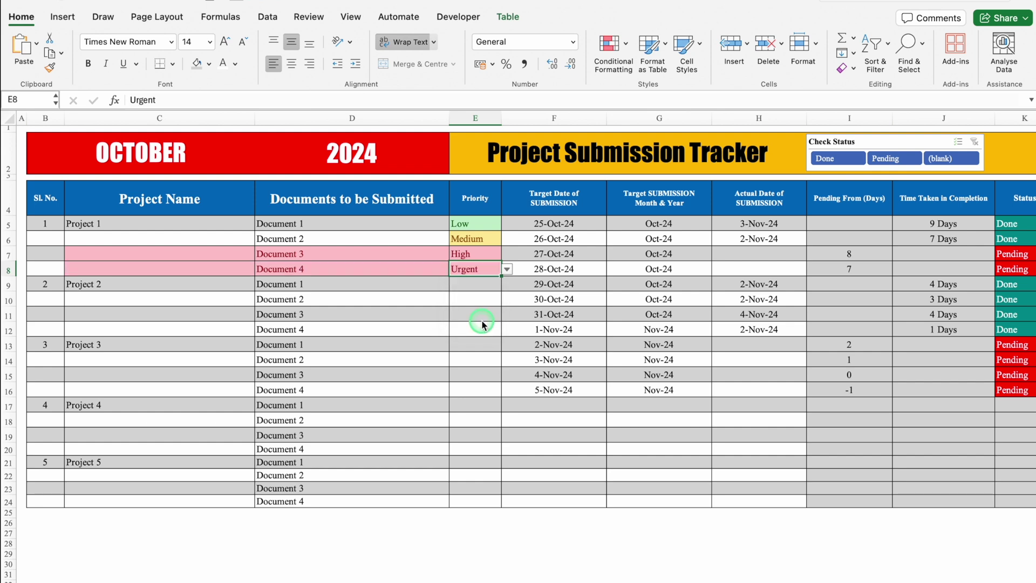
pyautogui.click(508, 270)
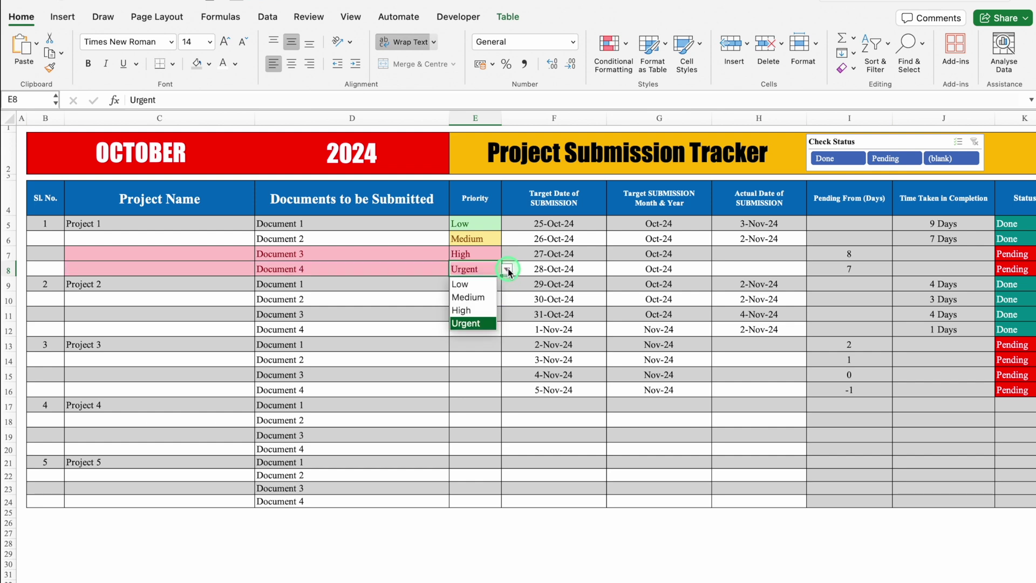
pyautogui.click(477, 286)
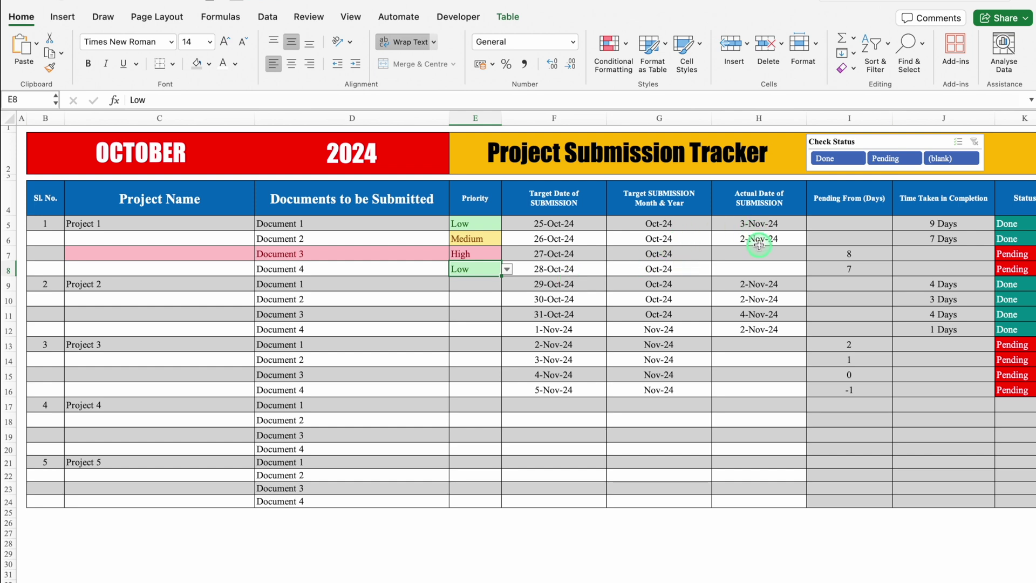
pyautogui.press('Up')
pyautogui.press('Up')
pyautogui.press('Up')
pyautogui.press('Up')
pyautogui.press('Right')
pyautogui.press('Right')
pyautogui.press('Right')
pyautogui.press('Right')
pyautogui.press('Right')
pyautogui.press('Right')
pyautogui.press('Right')
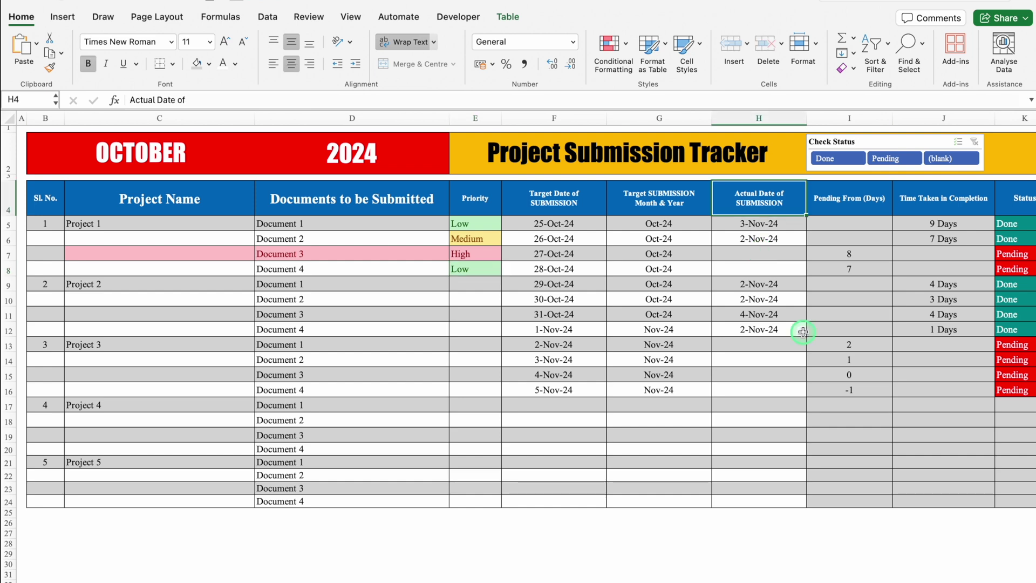
# - Change H5's actual submission date to 1/11/24, then filter the slicer to Done rows
pyautogui.press('Right')
pyautogui.press('Right')
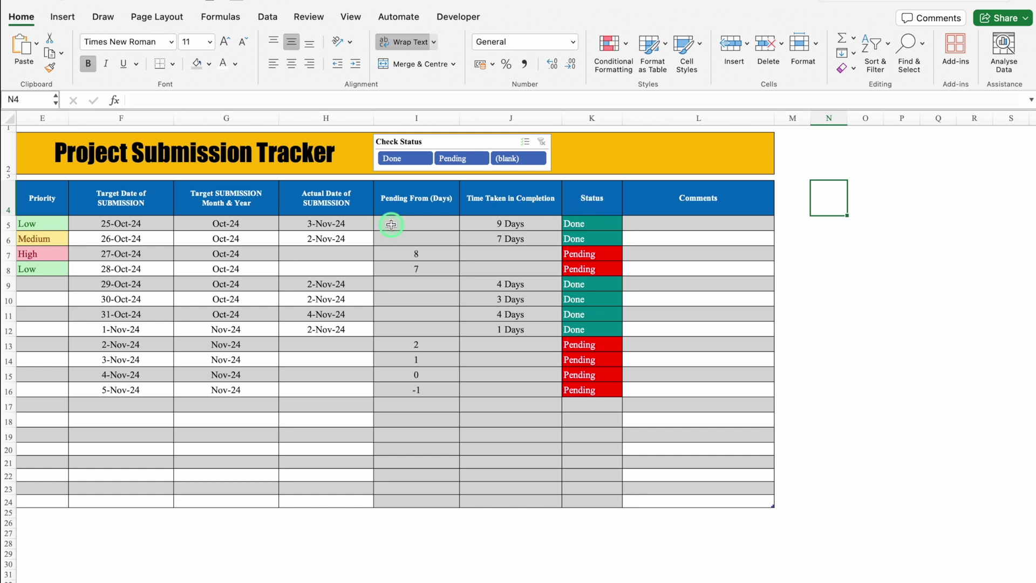
pyautogui.click(345, 224)
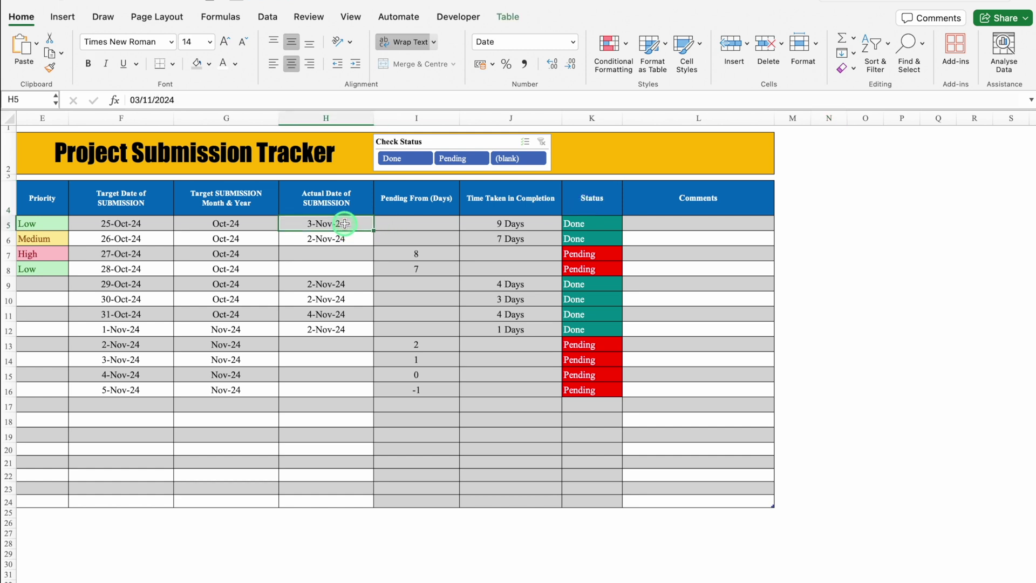
pyautogui.press('Delete')
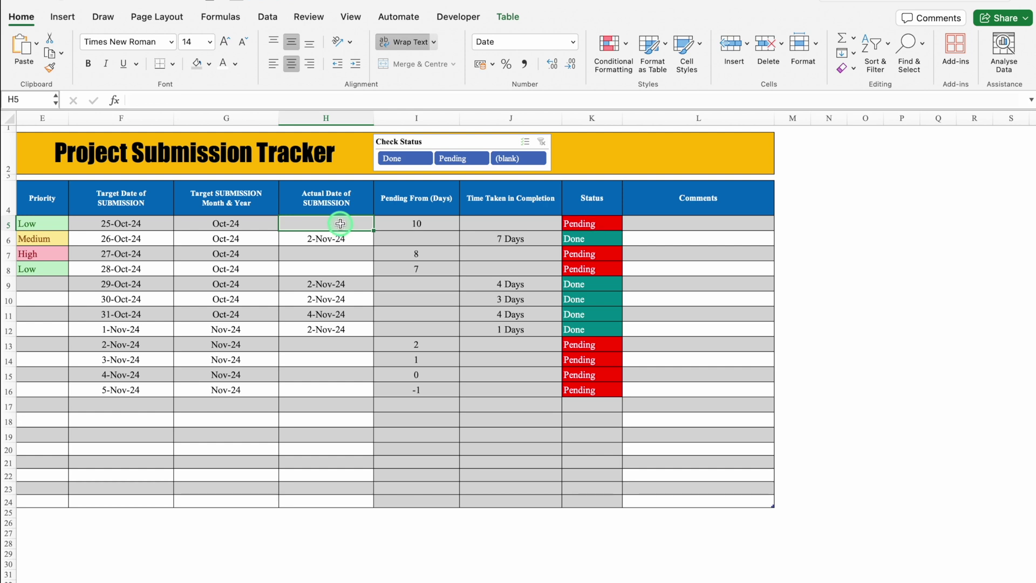
pyautogui.write('1/11/24')
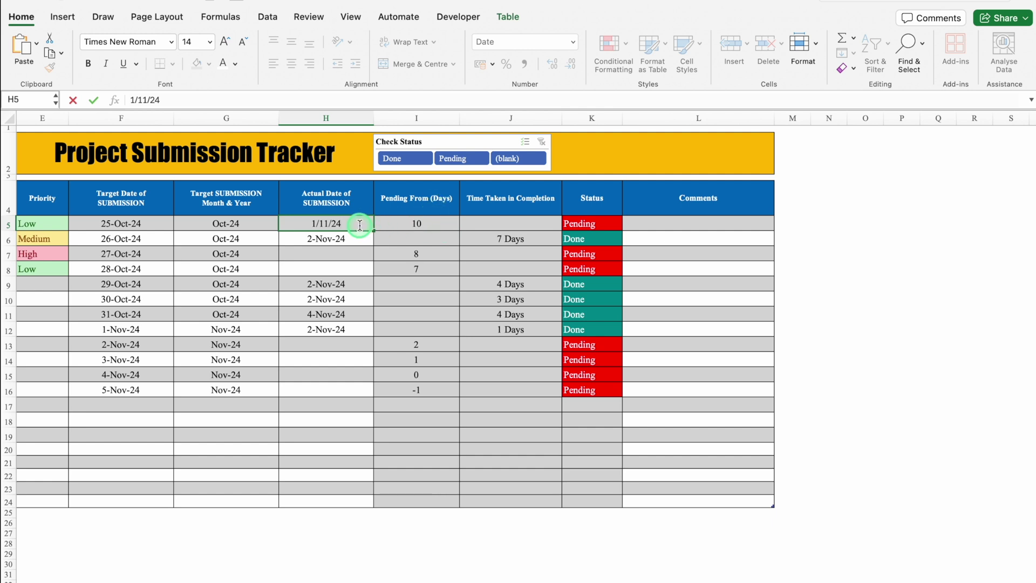
pyautogui.press('Return')
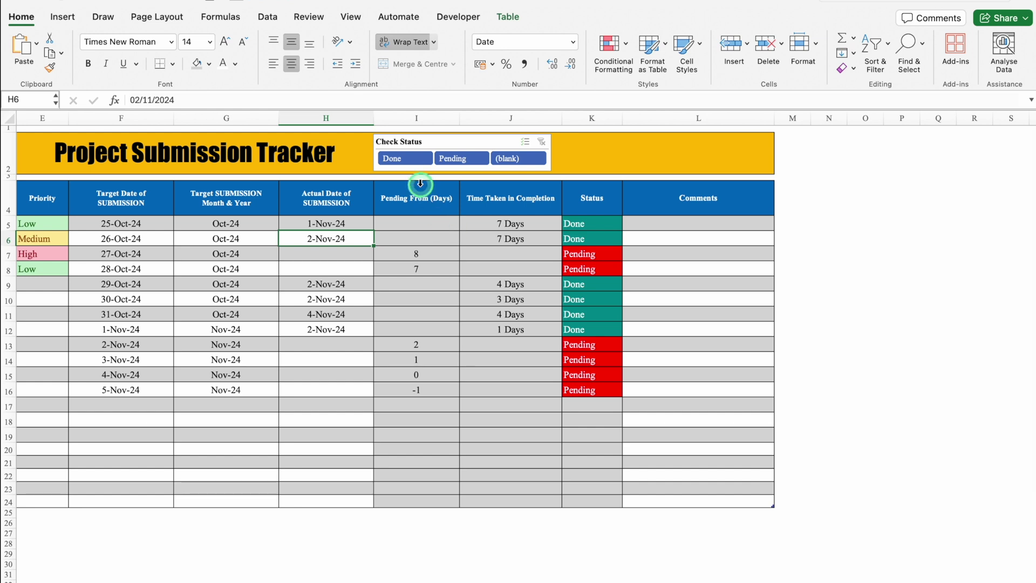
pyautogui.click(406, 161)
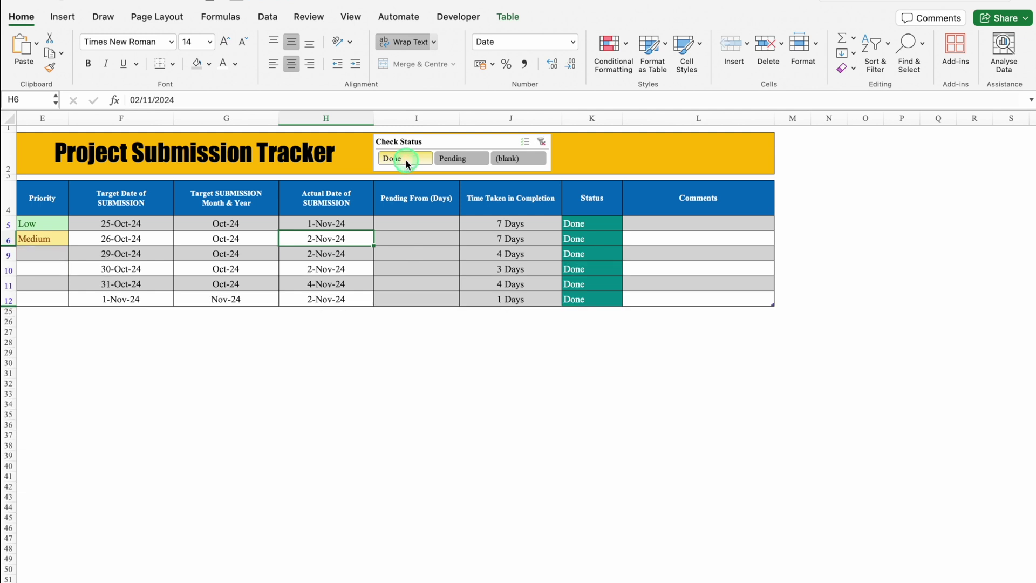
# - Filter the Check Status slicer to Pending rows, then clear the filter to show all
pyautogui.click(463, 160)
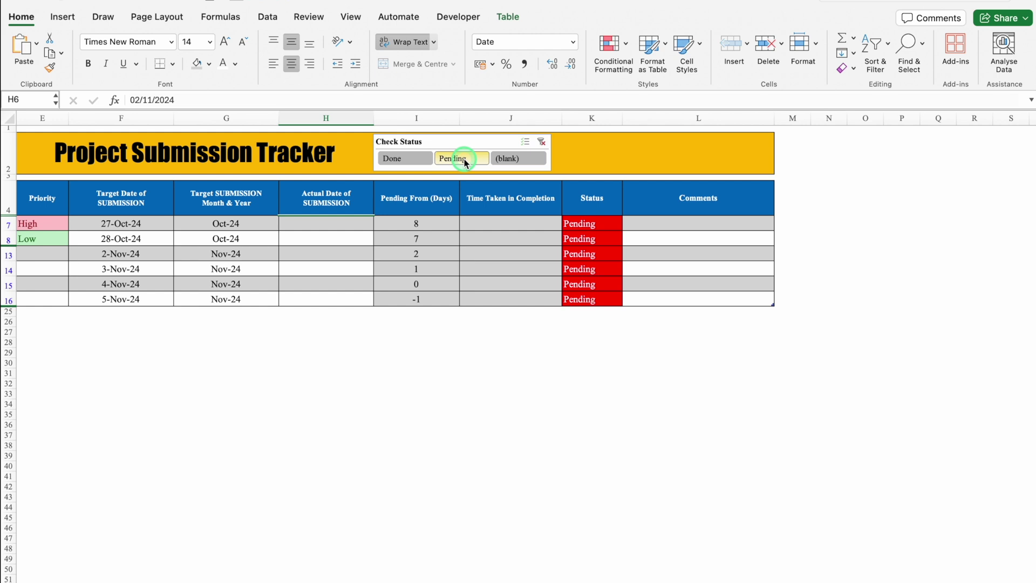
pyautogui.click(541, 142)
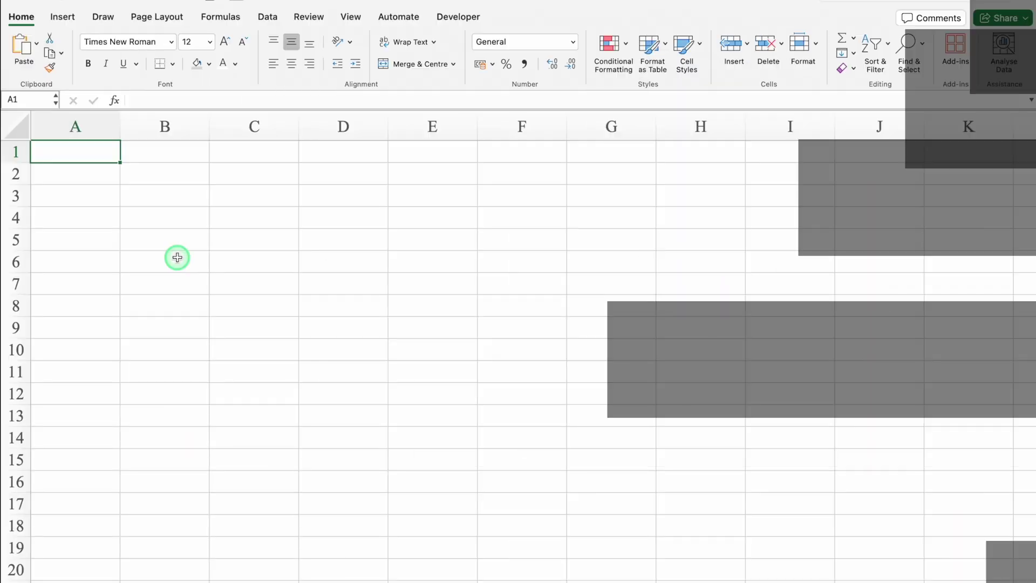
# - Narrow column A to a margin, merge B2:C2 and widen column C
pyautogui.moveTo(120, 126); pyautogui.dragTo(37, 135)
pyautogui.scroll(-1, 173, 213)
pyautogui.click(105, 166)
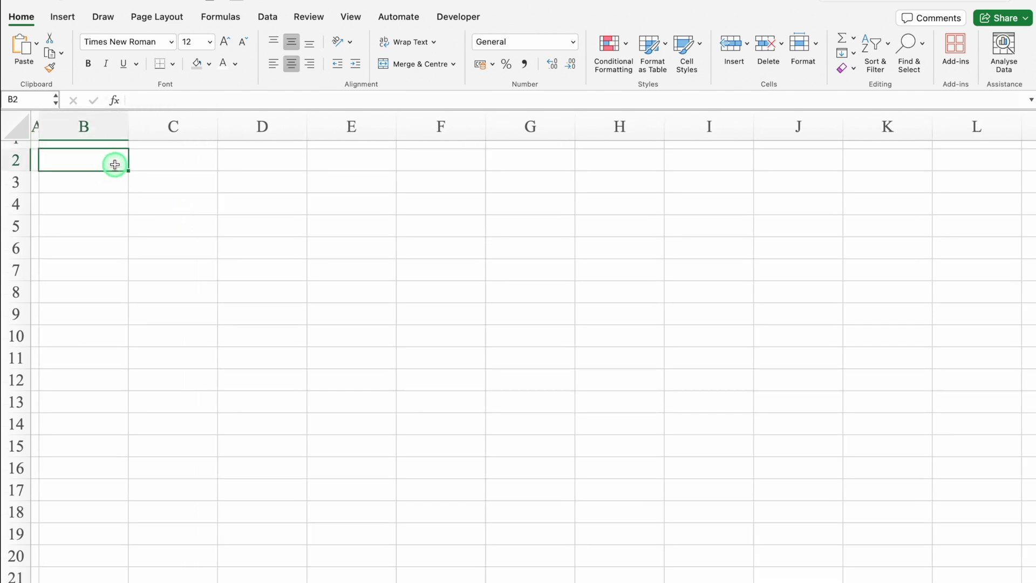
pyautogui.moveTo(111, 160); pyautogui.dragTo(166, 163)
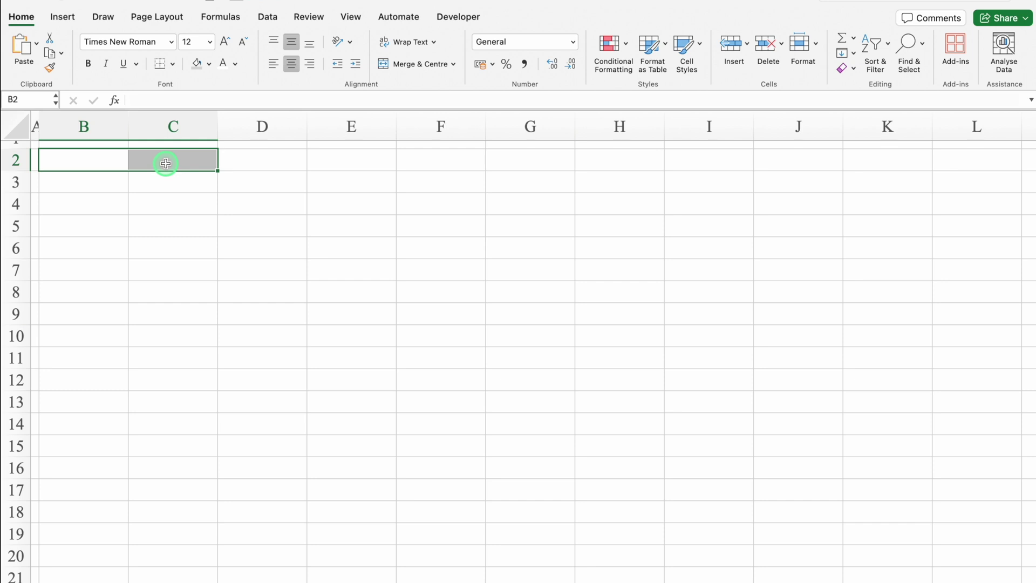
pyautogui.click(402, 65)
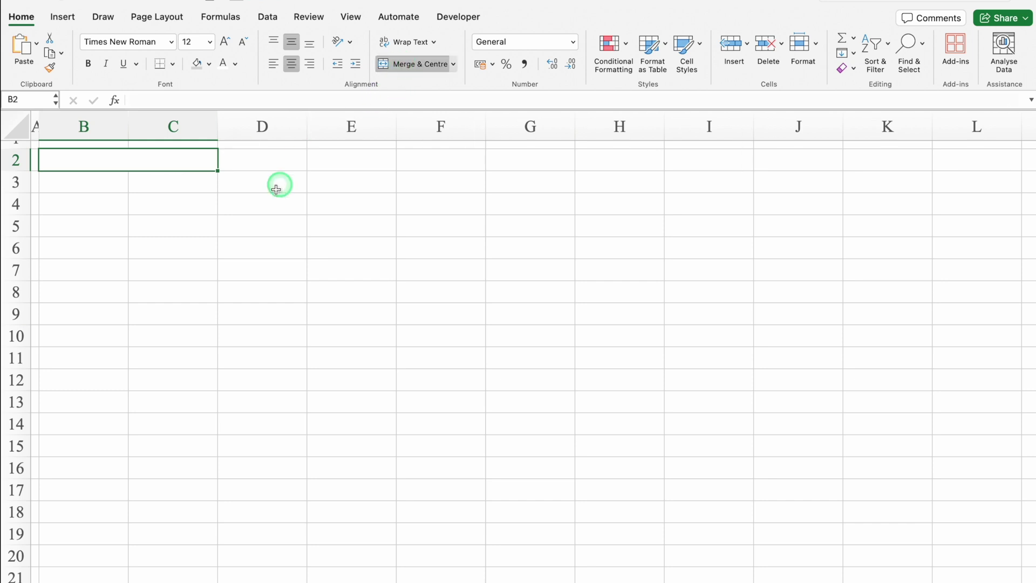
pyautogui.moveTo(218, 127); pyautogui.dragTo(321, 141)
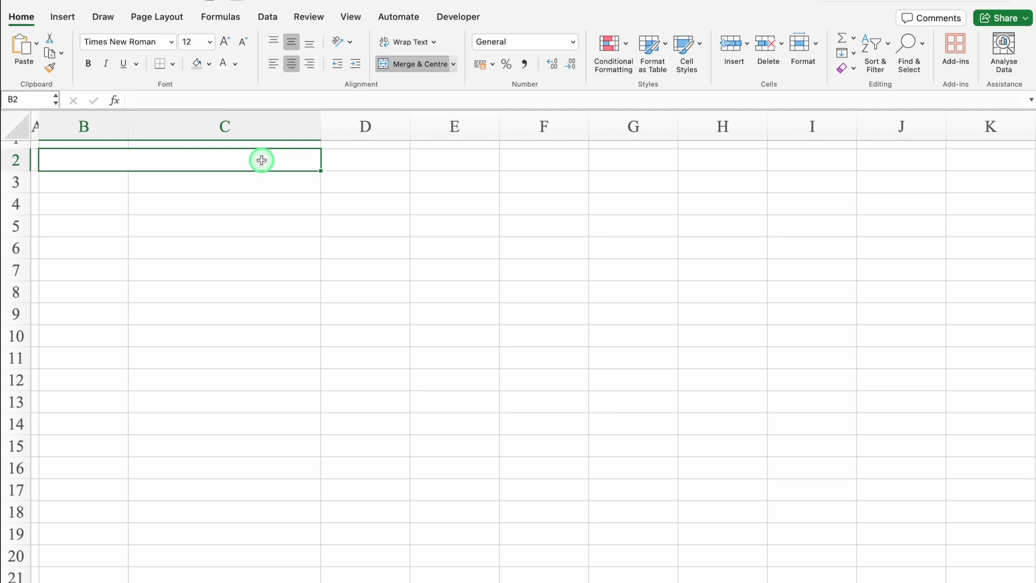
# - Enter November and 2024 in row 2 and centre the row's contents
pyautogui.write('November')
pyautogui.press('Tab')
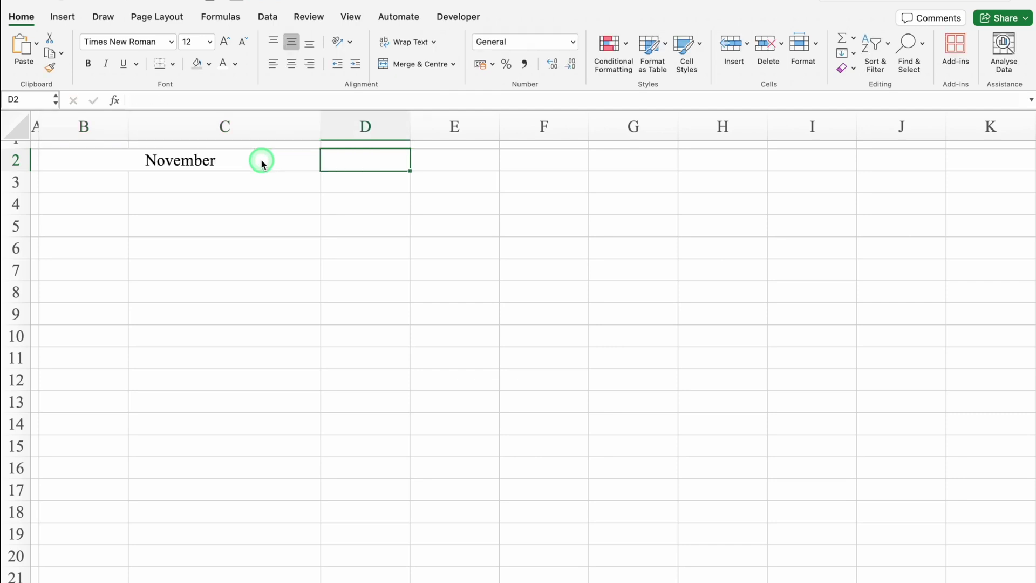
pyautogui.write('2024')
pyautogui.press('Return')
pyautogui.click(22, 162)
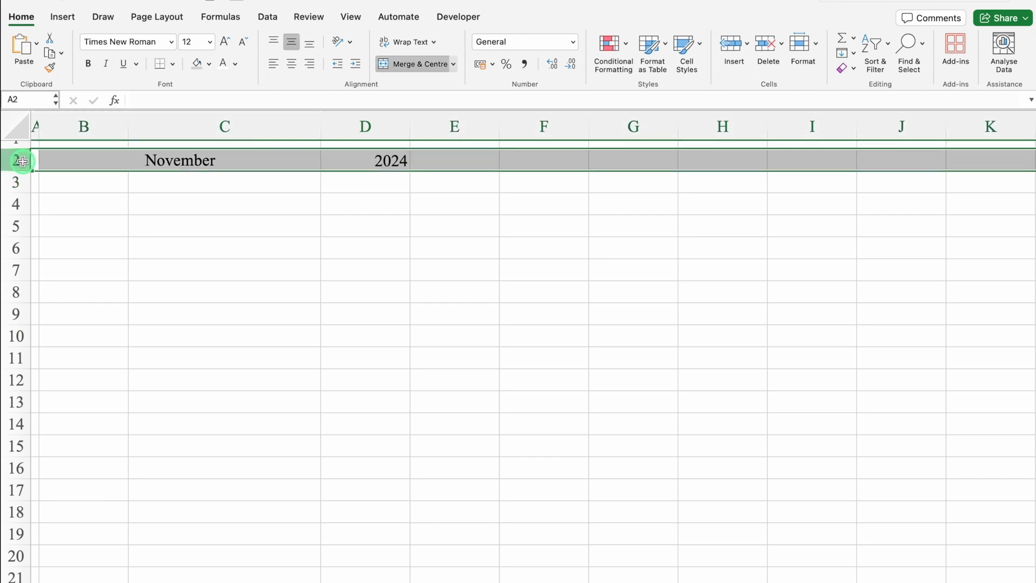
pyautogui.click(291, 64)
pyautogui.click(351, 141)
# - Widen column D and give the November/2024 cells a red fill with white text
pyautogui.moveTo(410, 123); pyautogui.dragTo(469, 123)
pyautogui.moveTo(264, 157); pyautogui.dragTo(350, 161)
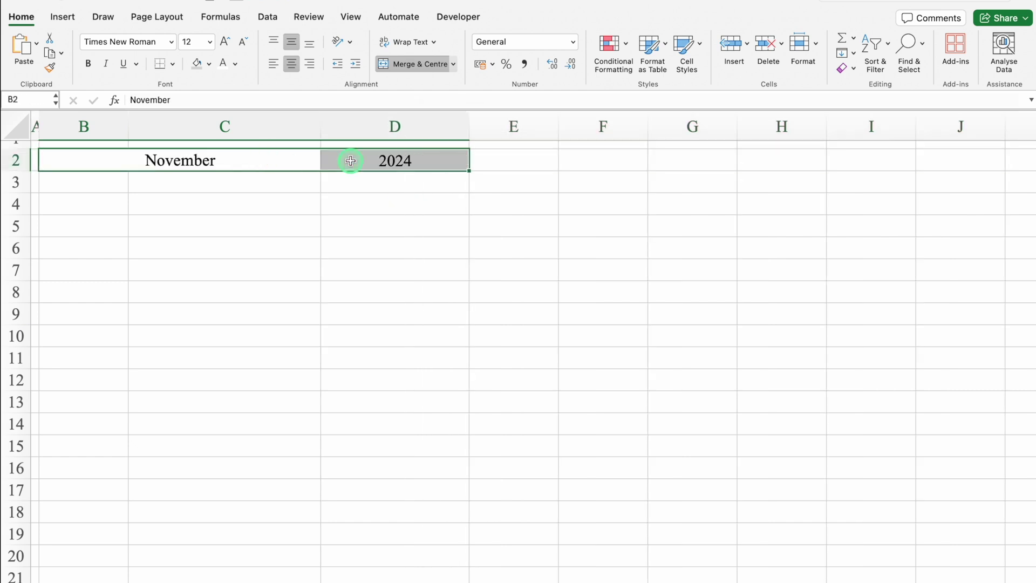
pyautogui.click(210, 64)
pyautogui.click(213, 219)
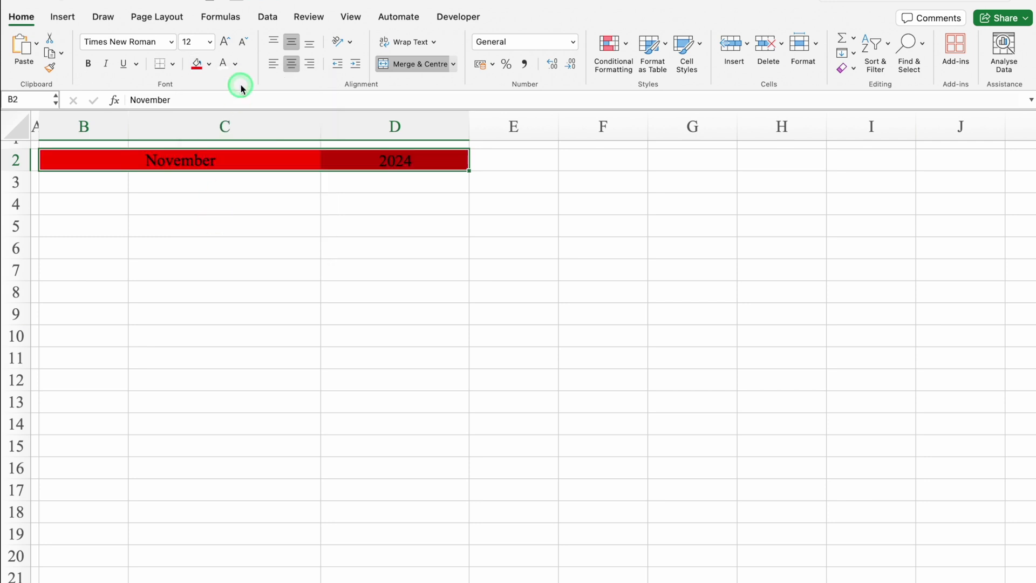
pyautogui.click(223, 64)
# - Merge E2:H2, fill it orange and enter the title 'Project Submission Tracker'
pyautogui.click(509, 162)
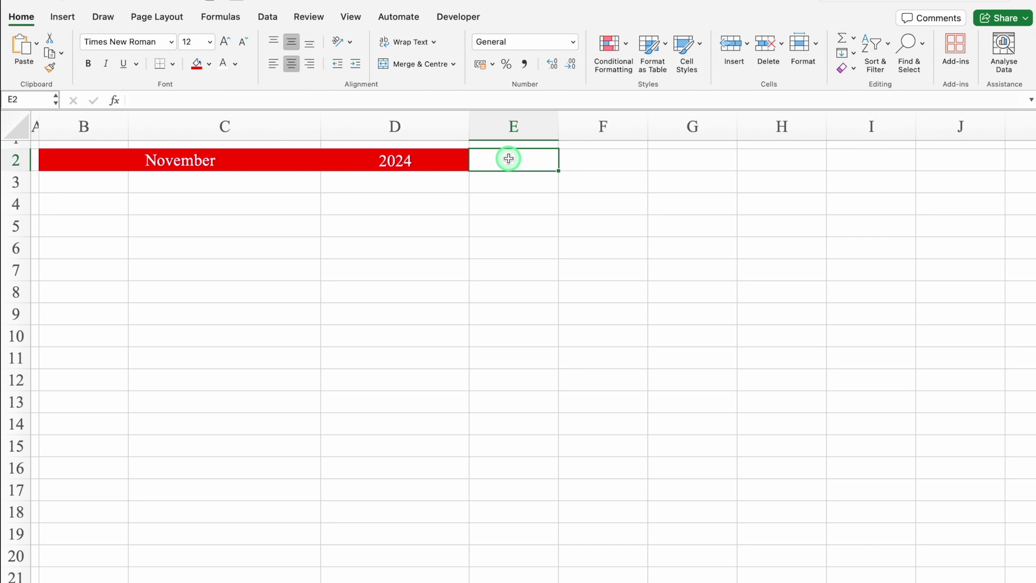
pyautogui.moveTo(507, 157); pyautogui.dragTo(747, 157)
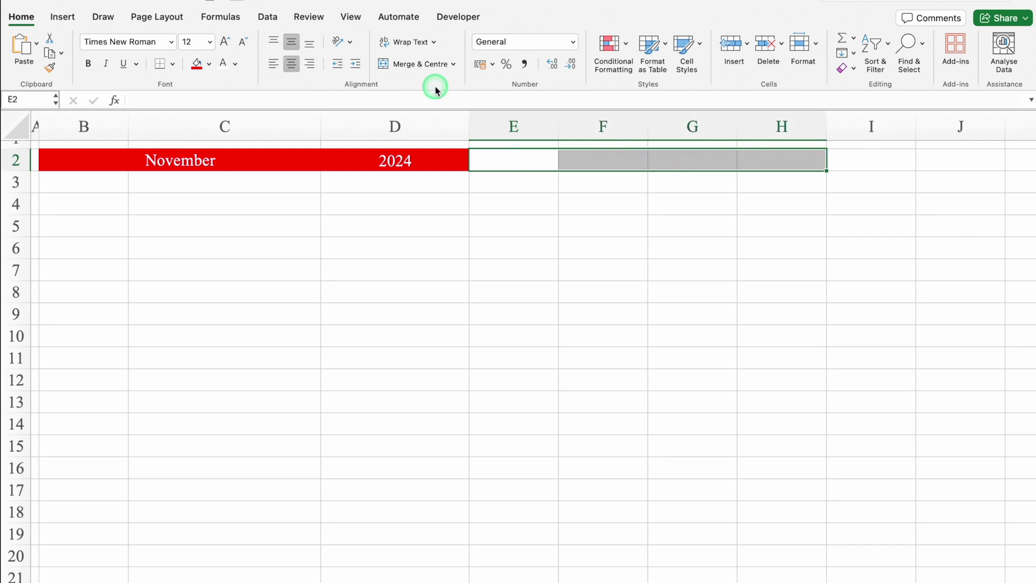
pyautogui.click(401, 64)
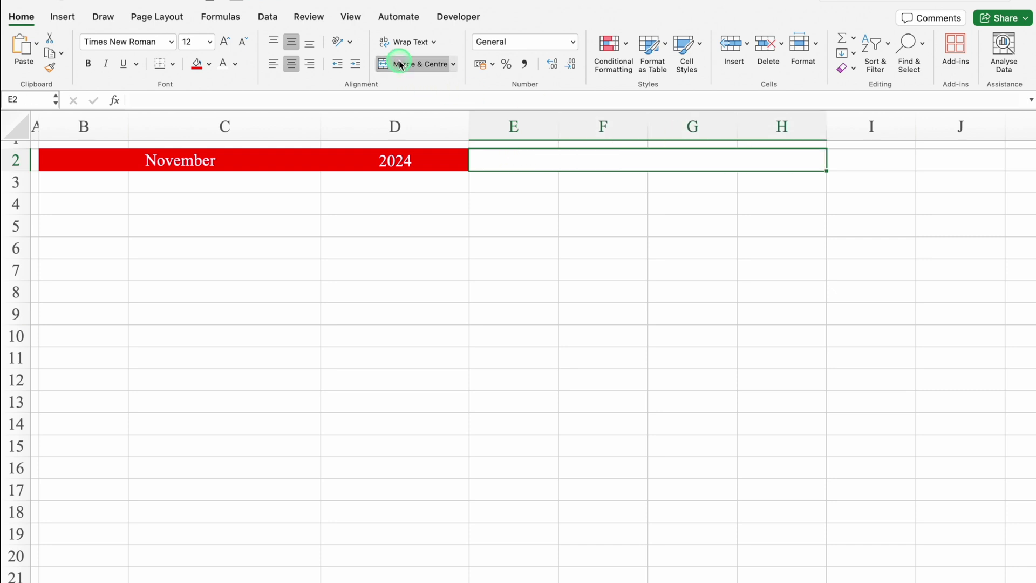
pyautogui.click(211, 64)
pyautogui.click(225, 219)
pyautogui.write('Pro')
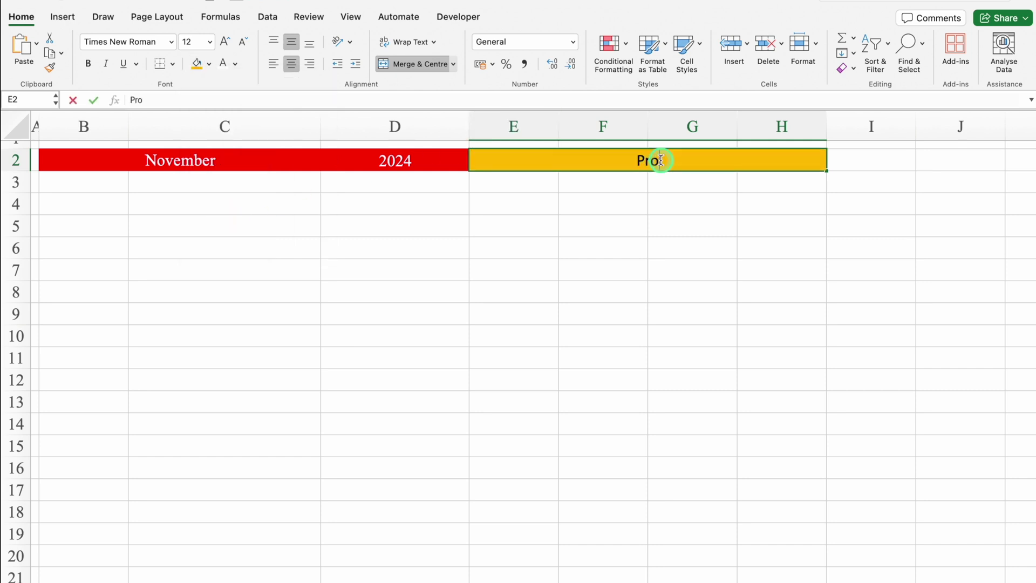
pyautogui.write('ject Submission Tracker')
pyautogui.press('Return')
# - Apply All Borders across B2:H2 and make row 2 25 pixels tall
pyautogui.moveTo(143, 160); pyautogui.dragTo(602, 168)
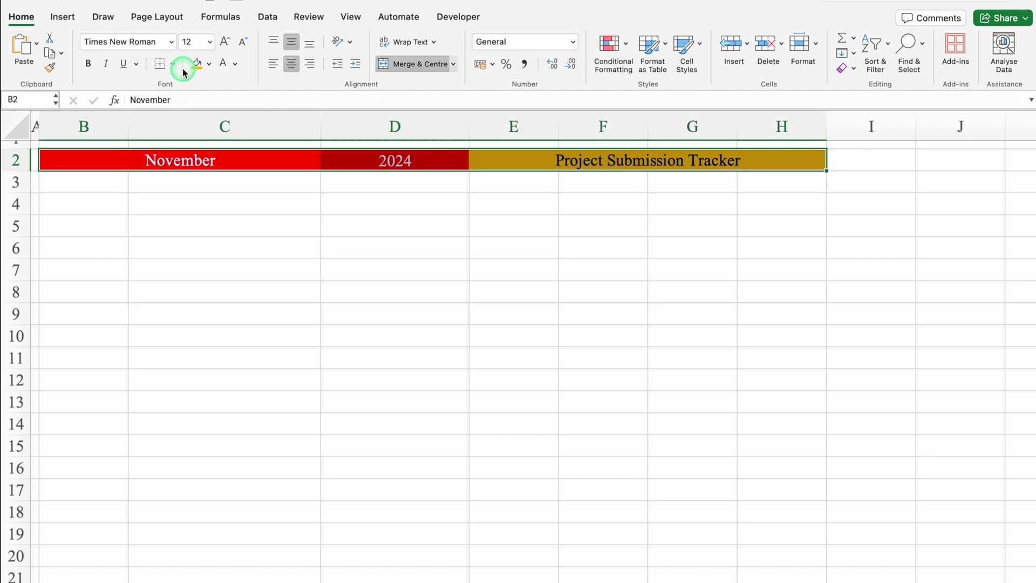
pyautogui.click(173, 63)
pyautogui.click(193, 188)
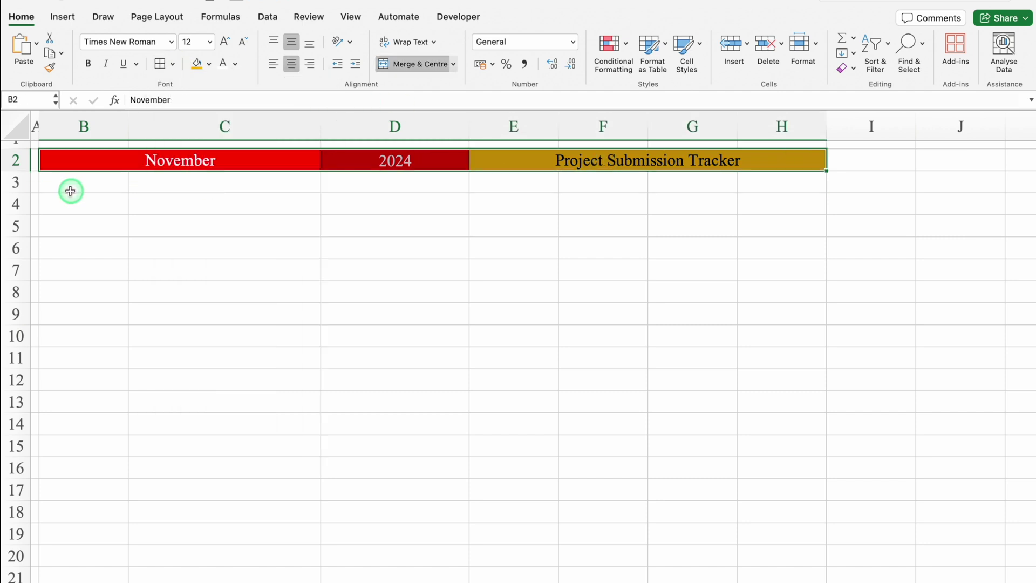
pyautogui.moveTo(25, 171); pyautogui.dragTo(25, 183)
# - Set all of row 2 in Eurostile Bold
pyautogui.click(17, 168)
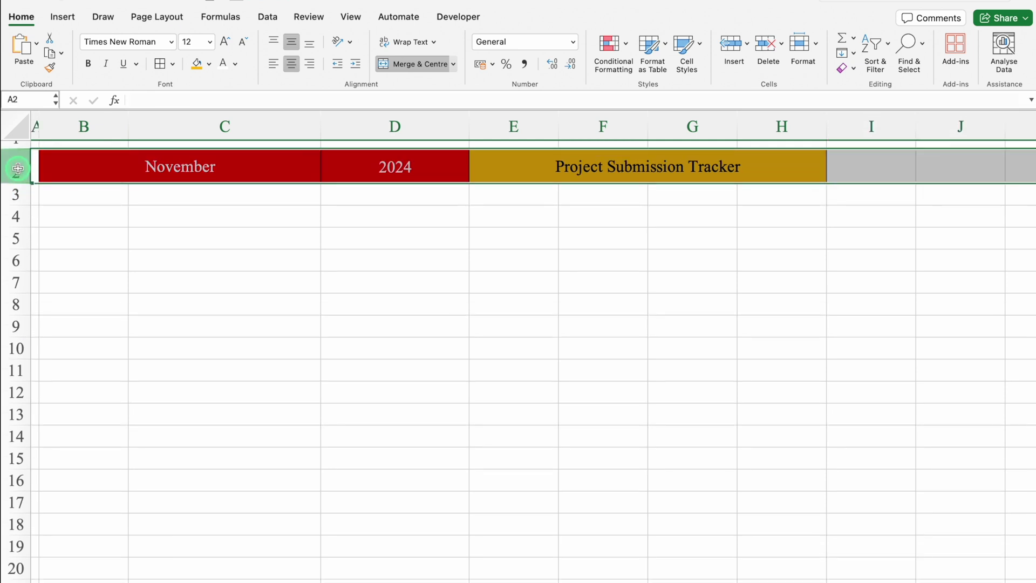
pyautogui.click(170, 41)
pyautogui.moveTo(182, 181)
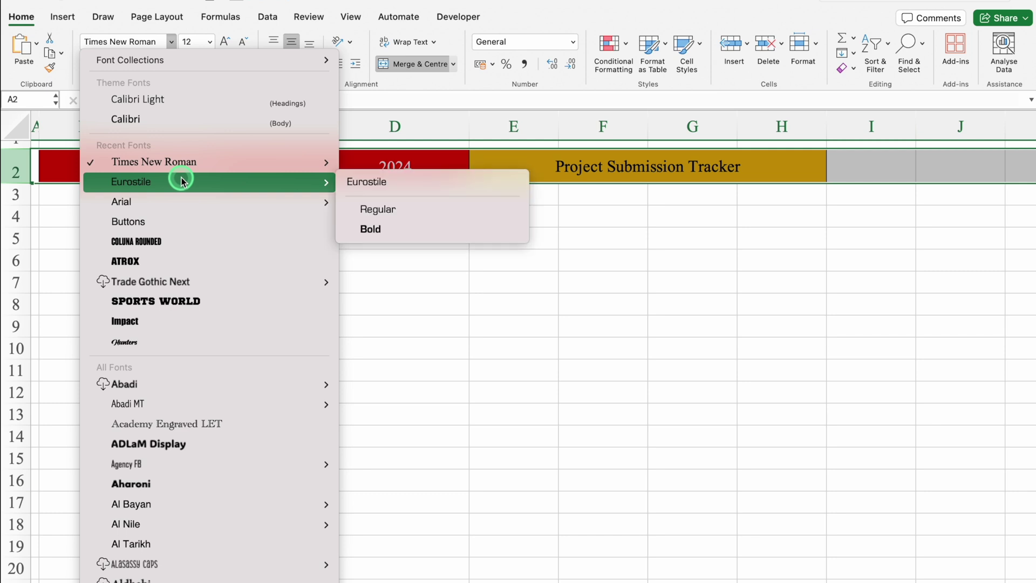
pyautogui.click(367, 227)
pyautogui.click(105, 215)
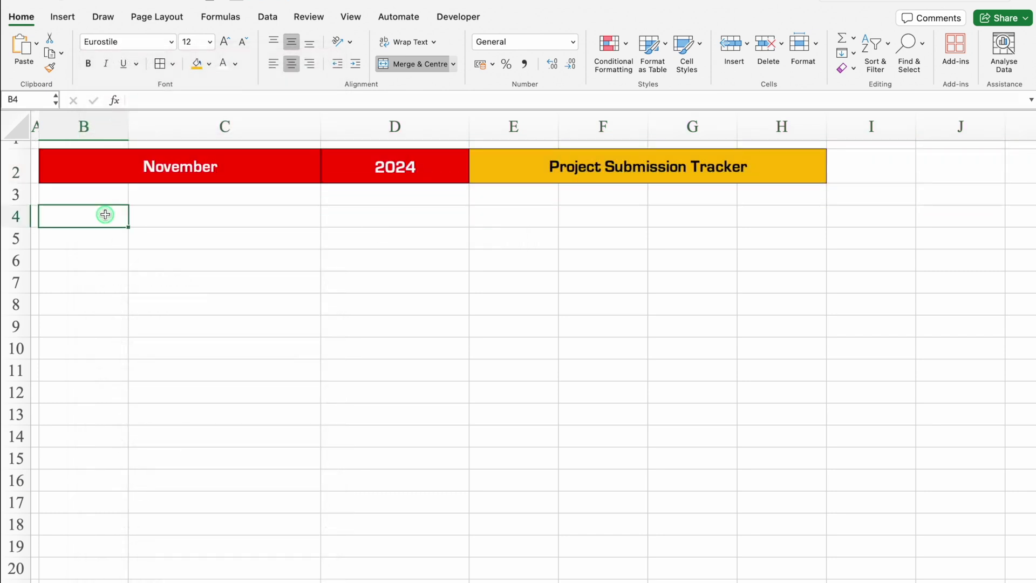
# - Enter headings Sl. No., Project Name and Documents To Be Submitted, fitting column D
pyautogui.write('Sl. No.')
pyautogui.press('Tab')
pyautogui.write('Project Name')
pyautogui.press('Tab')
pyautogui.write('Documents To Be Submitted')
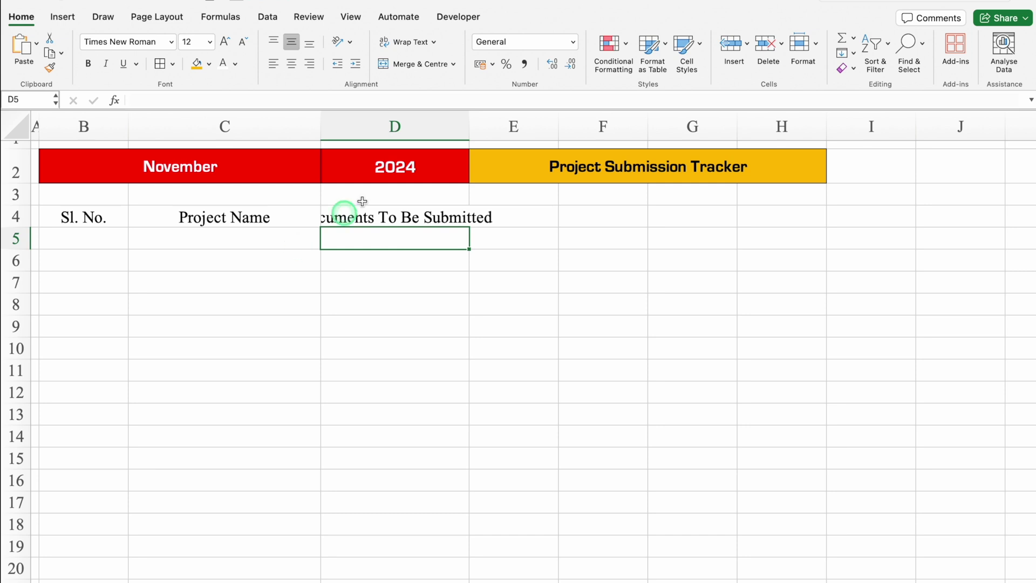
pyautogui.doubleClick(470, 118)
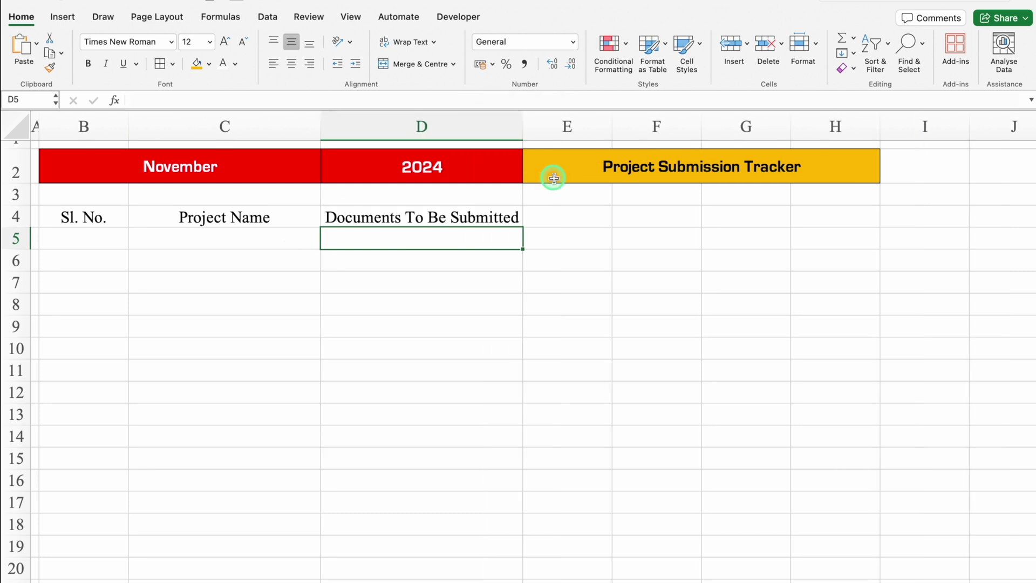
# - Add 'Prority' in E4 and the two-line heading 'Target Date of / Submission' in widened F4
pyautogui.click(564, 217)
pyautogui.write('Prority')
pyautogui.press('Tab')
pyautogui.moveTo(702, 122); pyautogui.dragTo(746, 122)
pyautogui.write('Tar')
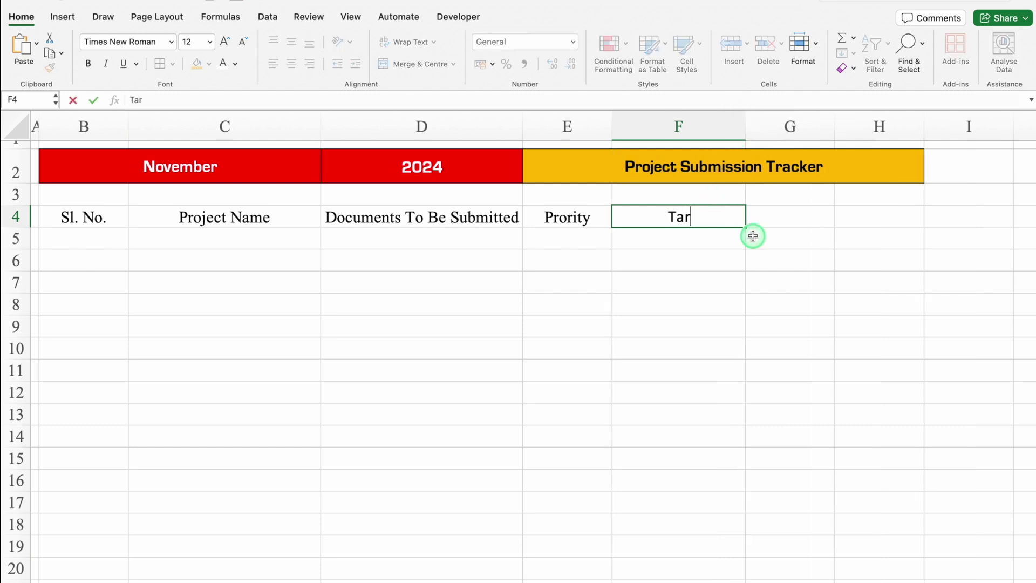
pyautogui.write('get Date of')
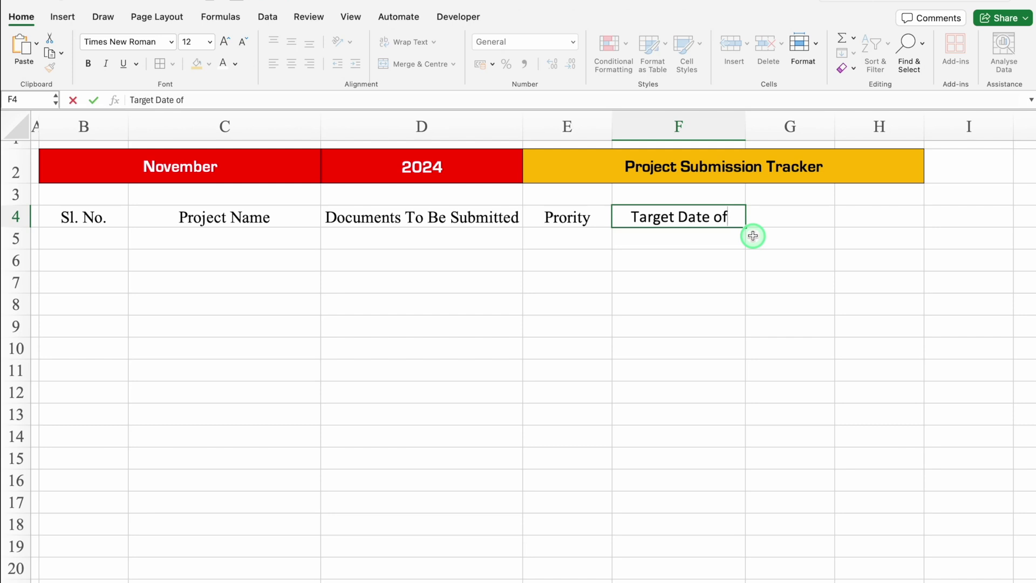
pyautogui.hotkey('alt', 'Return')
pyautogui.write('Submission')
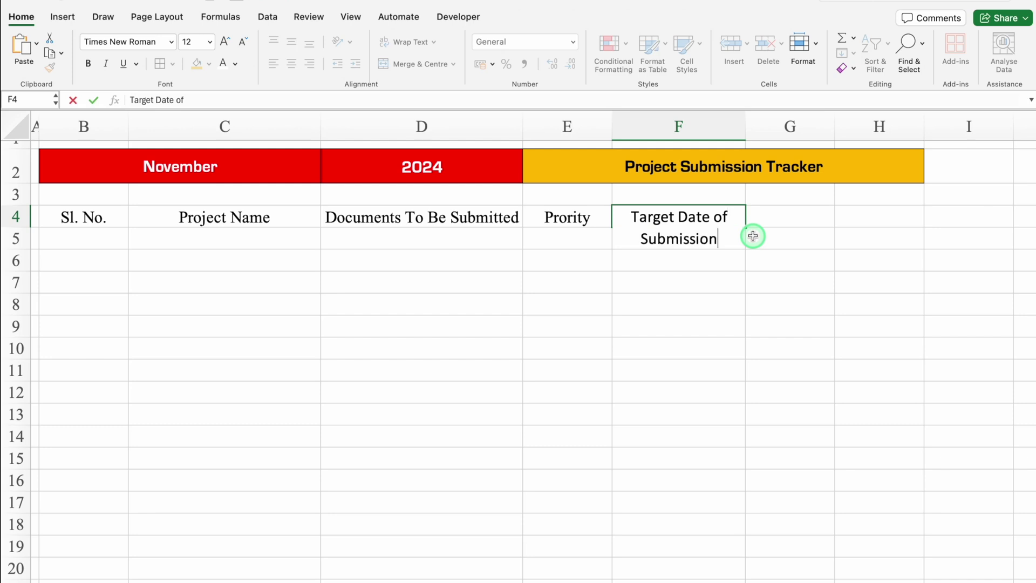
pyautogui.press('Return')
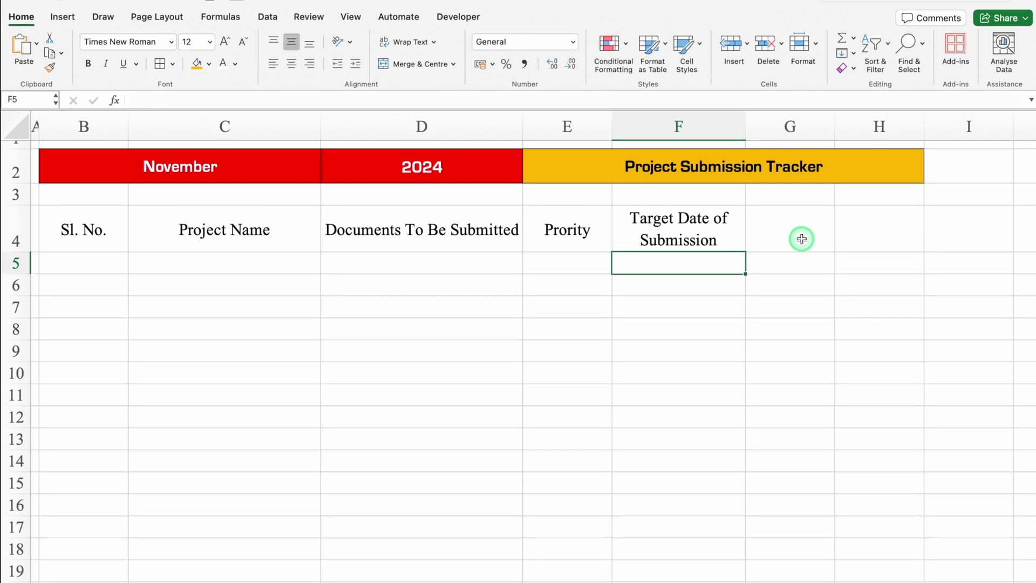
# - Widen column G and add the two-line heading 'Target Submission / Month & Year'
pyautogui.moveTo(835, 124); pyautogui.dragTo(880, 122)
pyautogui.click(842, 230)
pyautogui.write('T')
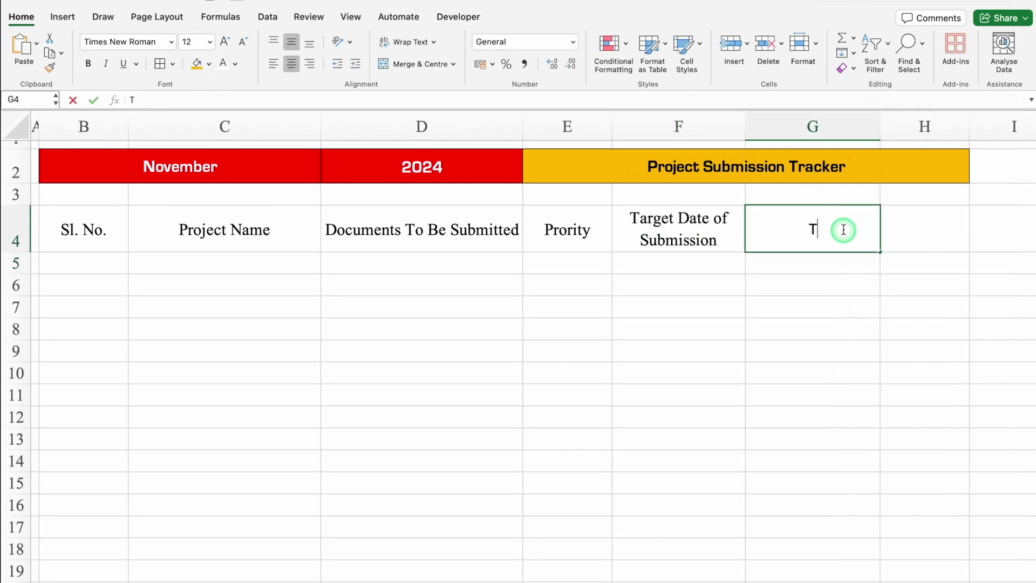
pyautogui.write('arget Submission')
pyautogui.hotkey('alt', 'Return')
pyautogui.write('Month & Year')
pyautogui.press('Return')
# - Shorten row 3 and apply All Borders to the table range B4:H16
pyautogui.moveTo(21, 206); pyautogui.dragTo(21, 191)
pyautogui.click(99, 216)
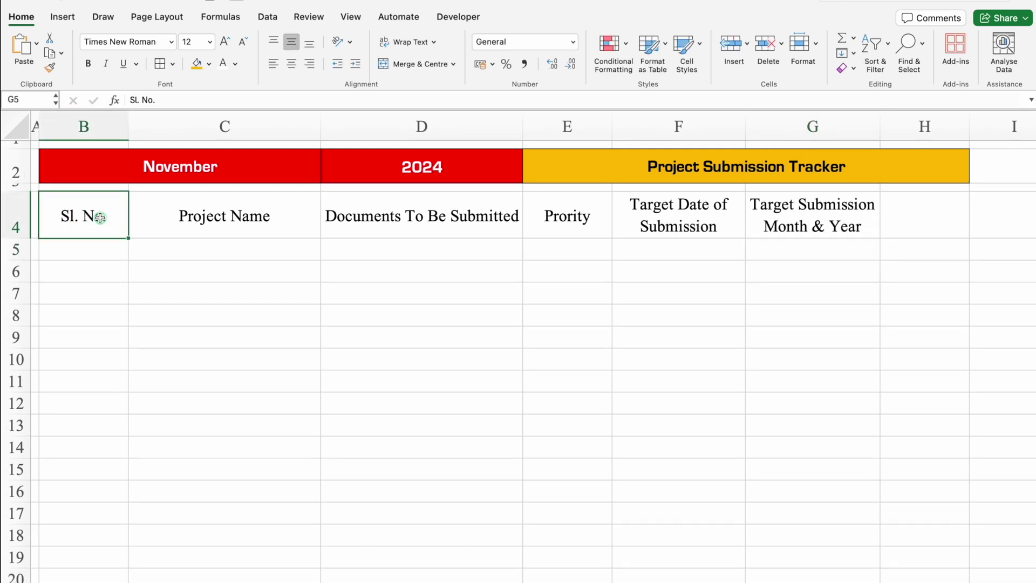
pyautogui.moveTo(100, 217); pyautogui.dragTo(923, 491)
pyautogui.click(160, 63)
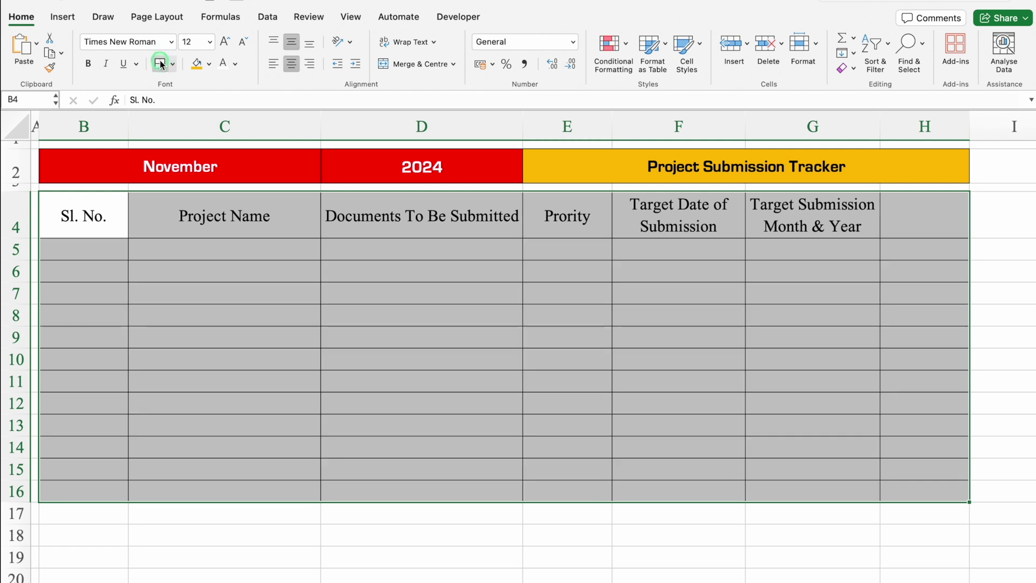
# - Enter serial 1 in B5 and 'Project 1' in C5
pyautogui.press('Down')
pyautogui.write('1')
pyautogui.press('Return')
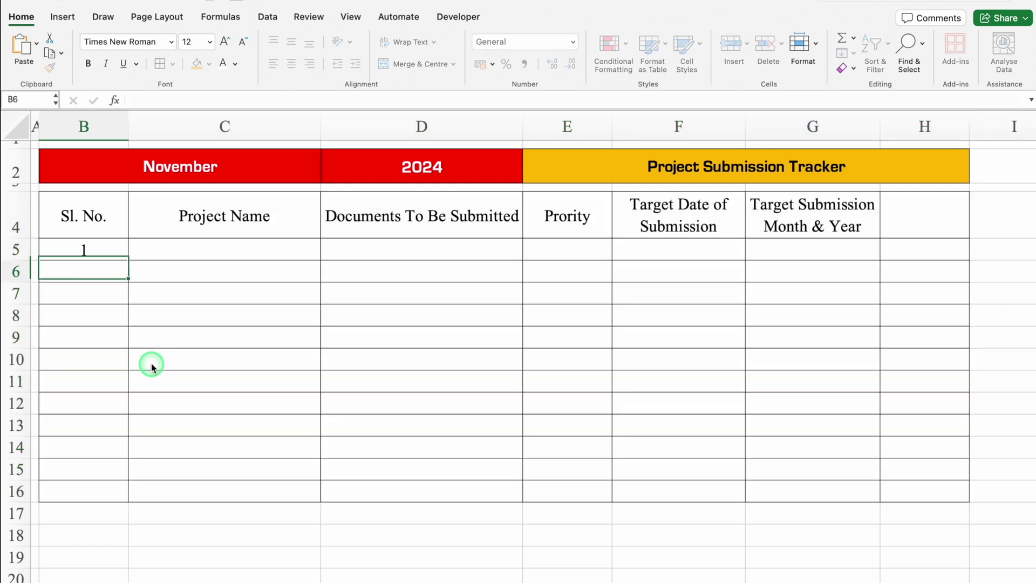
pyautogui.press('Up')
pyautogui.press('Right')
pyautogui.write('Pro')
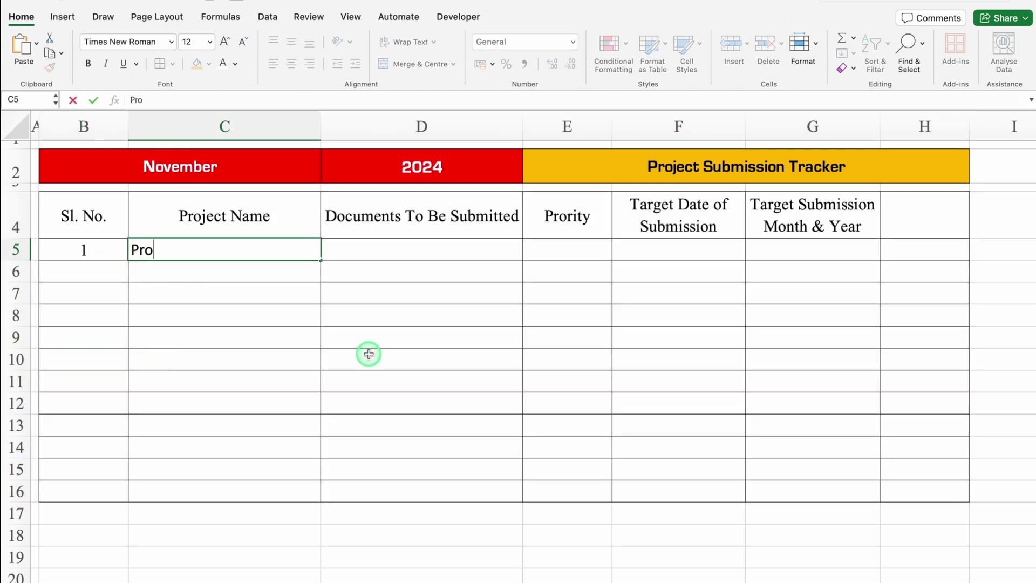
pyautogui.write('ject 1')
# - Fill Document 1 through Document 4 into D5:D8 for Project 1
pyautogui.press('Return')
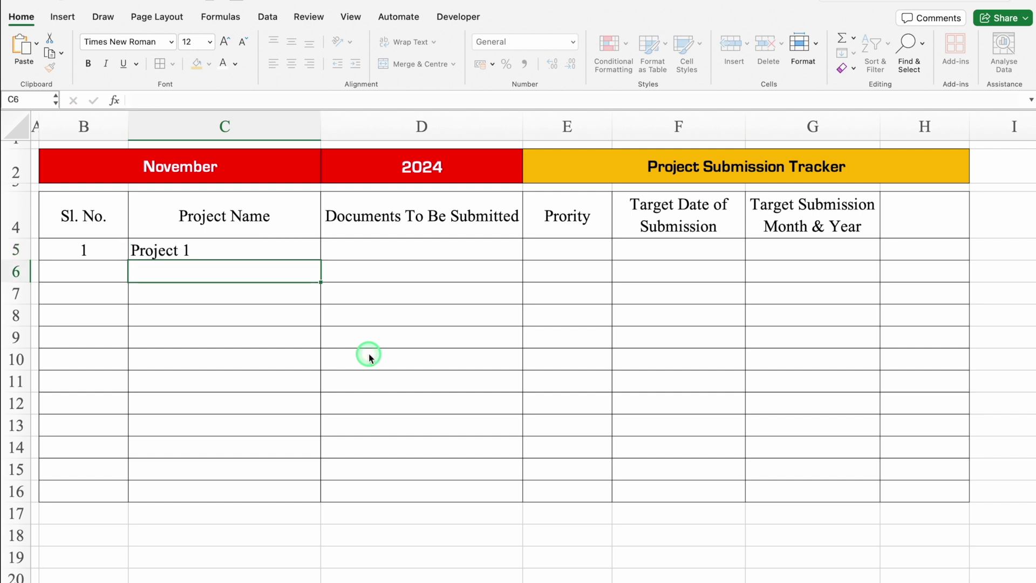
pyautogui.click(370, 251)
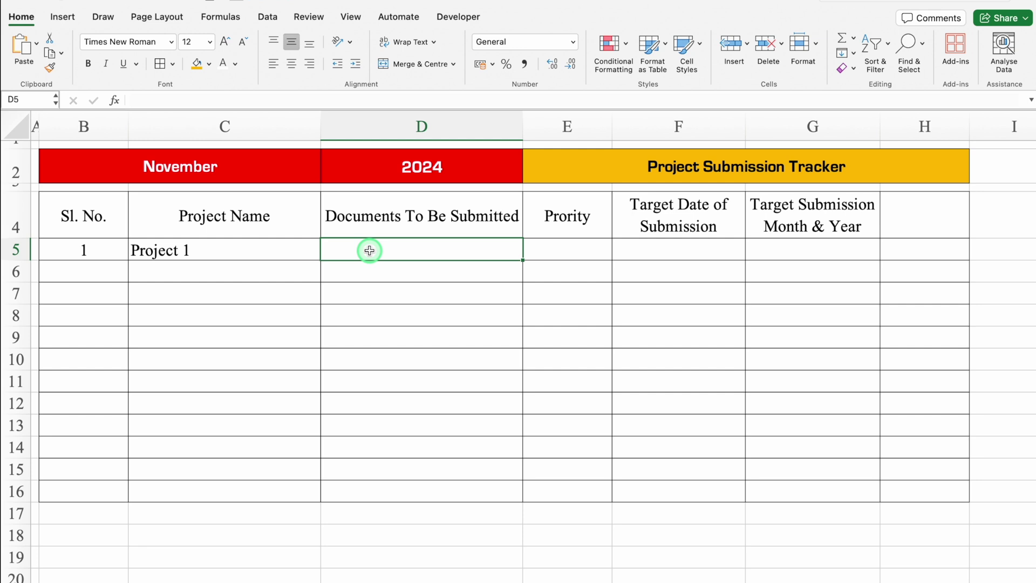
pyautogui.write('Document 1')
pyautogui.press('Return')
pyautogui.click(369, 251)
pyautogui.moveTo(522, 260); pyautogui.dragTo(523, 329)
# - Add serial 2 and Project 2 in row 9, copying the four documents into D9:D12
pyautogui.click(97, 335)
pyautogui.write('2')
pyautogui.press('Return')
pyautogui.click(141, 337)
pyautogui.write('Project 2')
pyautogui.press('Return')
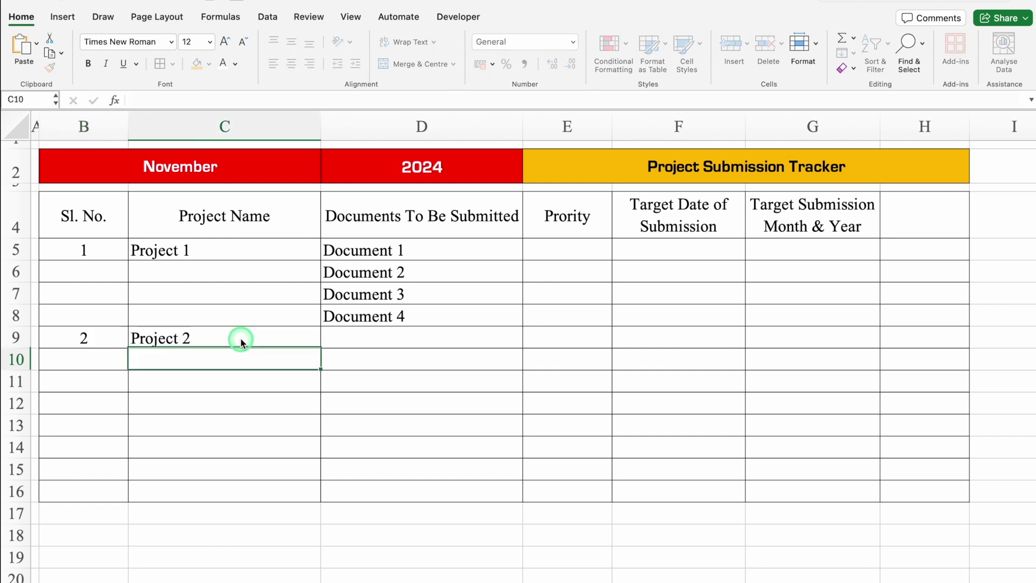
pyautogui.moveTo(373, 250); pyautogui.dragTo(418, 309)
pyautogui.press('super+c')
pyautogui.click(391, 338)
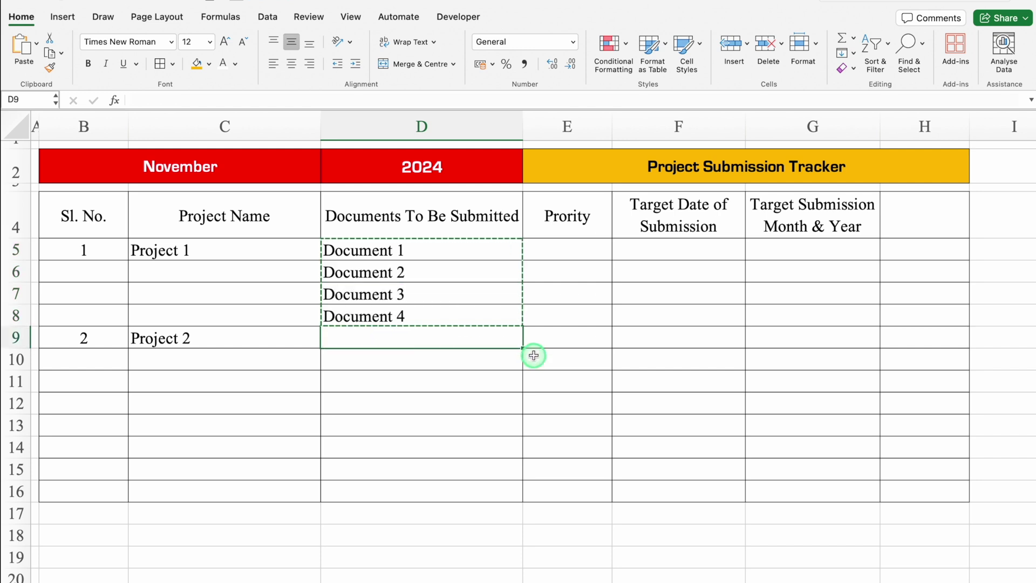
pyautogui.press('super+v')
# - Add serial 3 and Project 3 in row 13, copying the documents into D13:D16
pyautogui.click(86, 425)
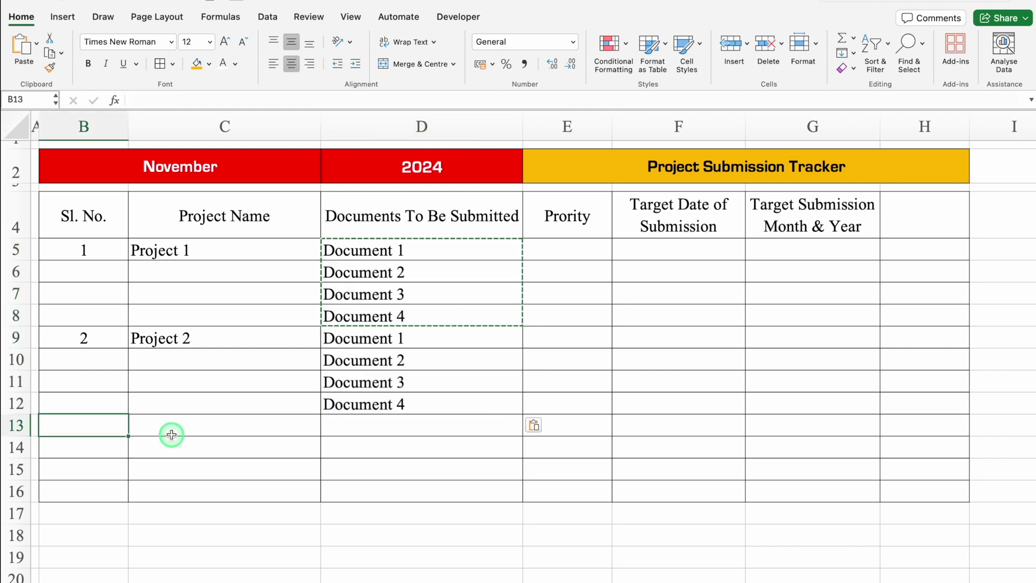
pyautogui.write('3')
pyautogui.press('Return')
pyautogui.click(172, 428)
pyautogui.write('Pro')
pyautogui.click(181, 458)
pyautogui.press('BackSpace')
pyautogui.write('3')
pyautogui.press('Return')
pyautogui.moveTo(378, 338); pyautogui.dragTo(399, 400)
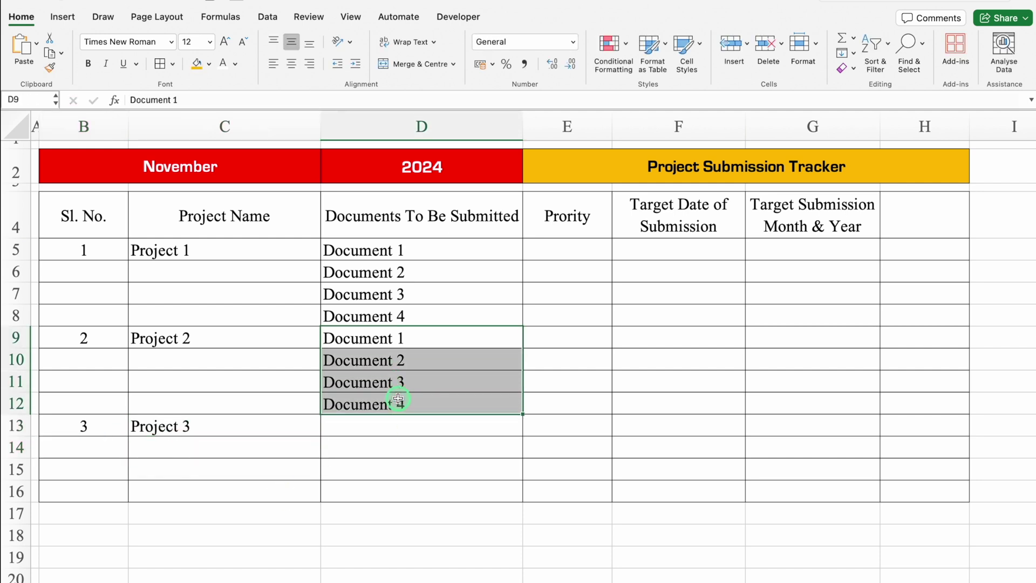
pyautogui.press('super+c')
pyautogui.click(396, 425)
pyautogui.press('super+v')
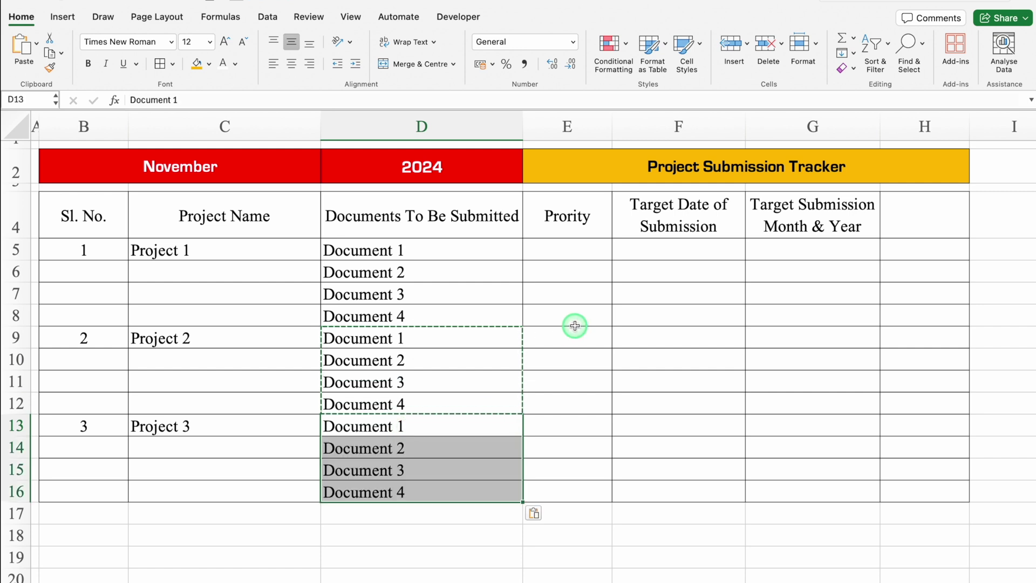
# - Correct the E4 heading from 'Prority' to 'Priority' in the formula bar
pyautogui.click(572, 249)
pyautogui.click(567, 219)
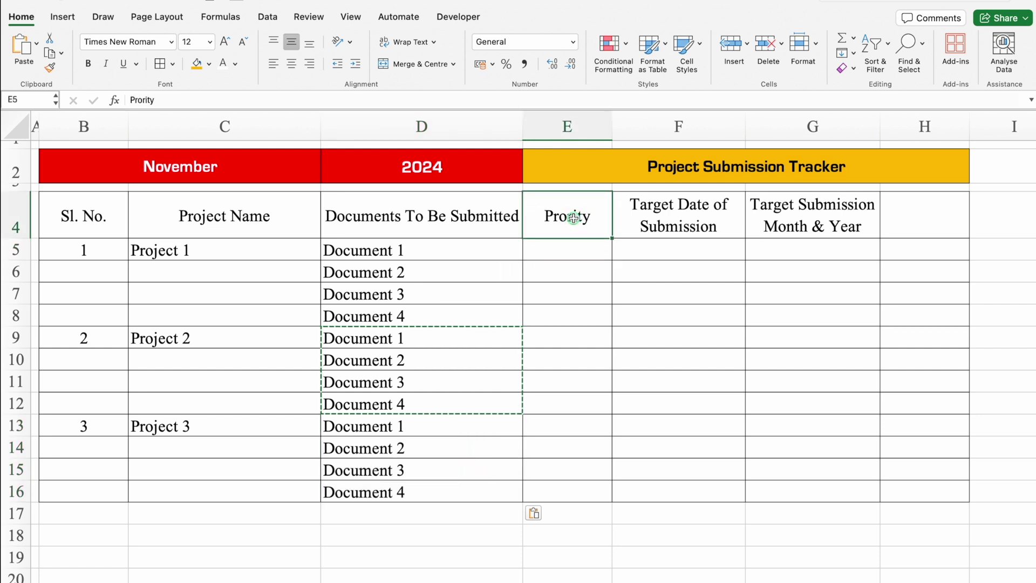
pyautogui.click(138, 103)
pyautogui.write('i')
pyautogui.press('Return')
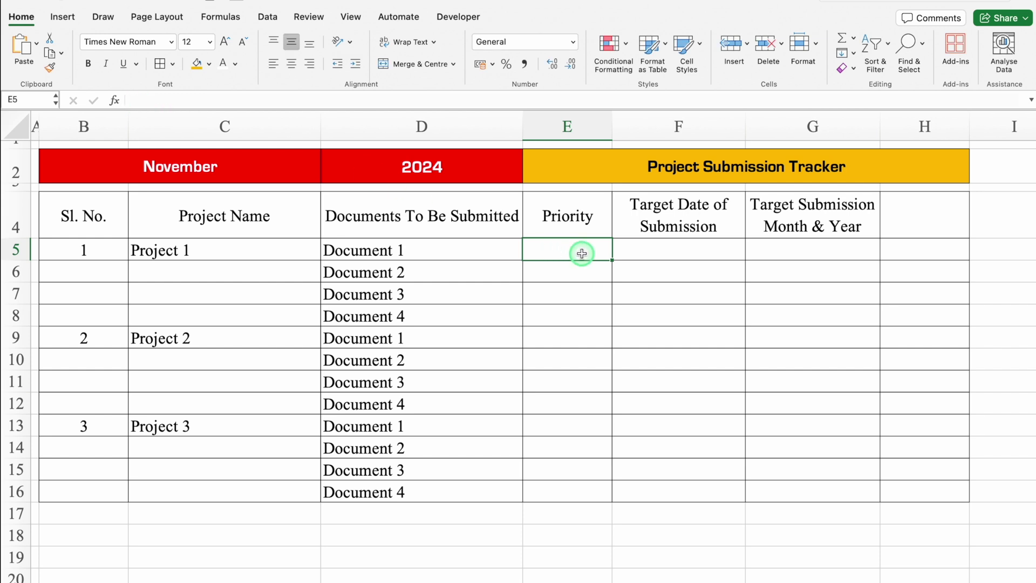
# - Add a list validation of Low,Medium,High,Urgent to the Priority cells E5:E16
pyautogui.moveTo(582, 248); pyautogui.dragTo(567, 491)
pyautogui.click(267, 16)
pyautogui.click(575, 45)
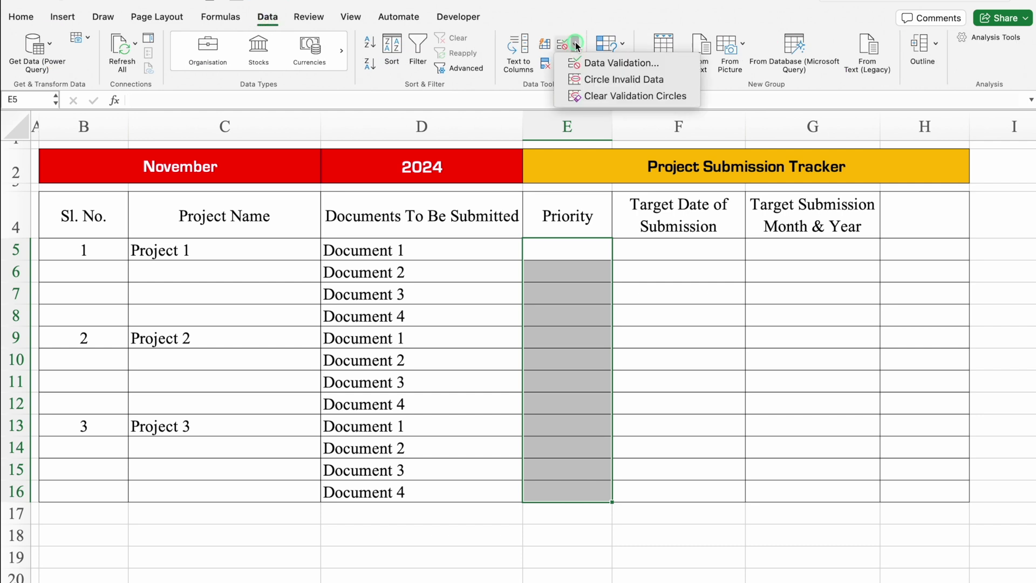
pyautogui.click(617, 64)
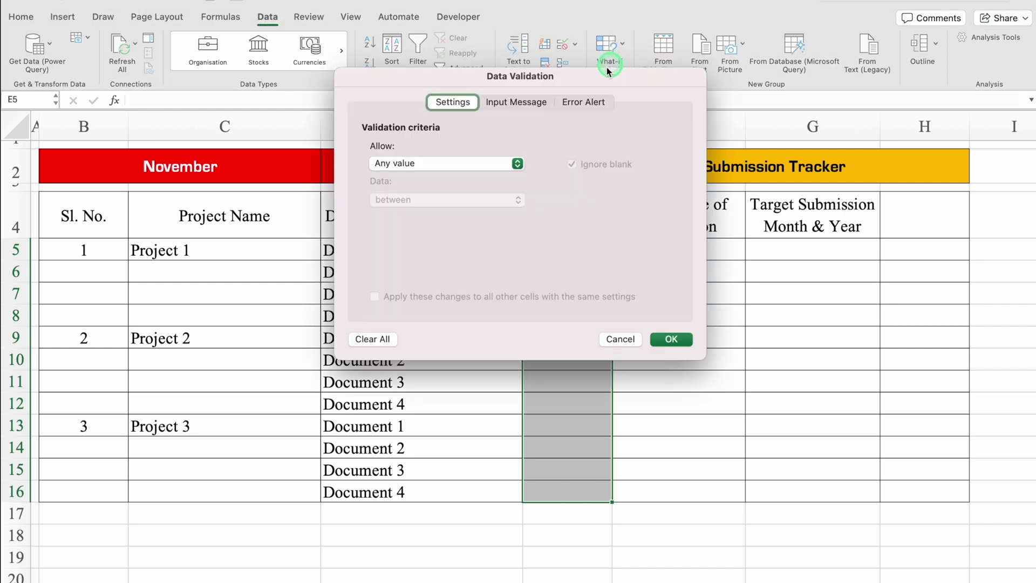
pyautogui.moveTo(518, 163); pyautogui.dragTo(439, 205)
pyautogui.click(439, 238)
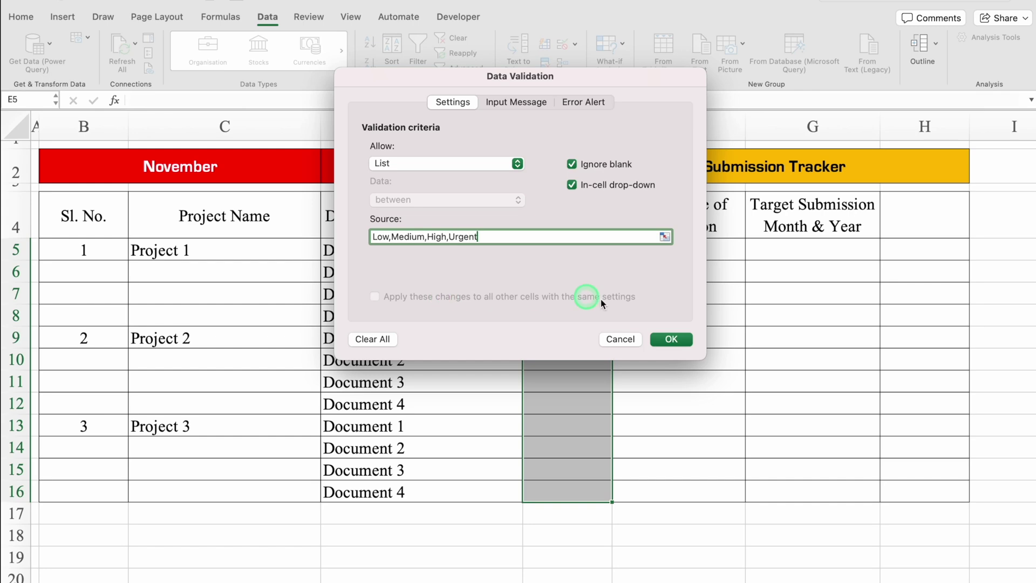
pyautogui.click(671, 339)
# - Set E5:E8 to Low, Medium, High and Urgent from the drop-down lists
pyautogui.click(618, 253)
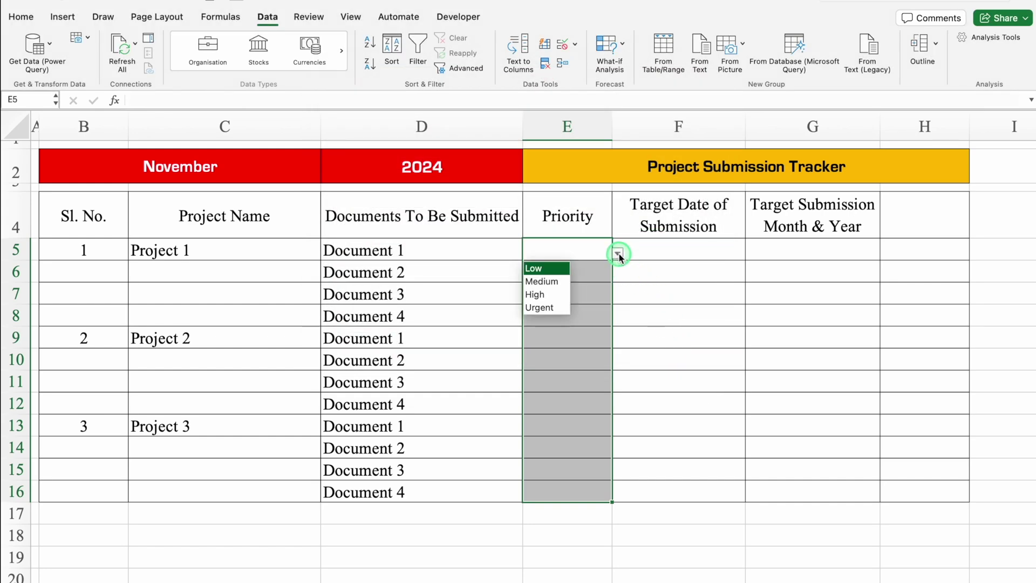
pyautogui.click(550, 267)
pyautogui.click(576, 269)
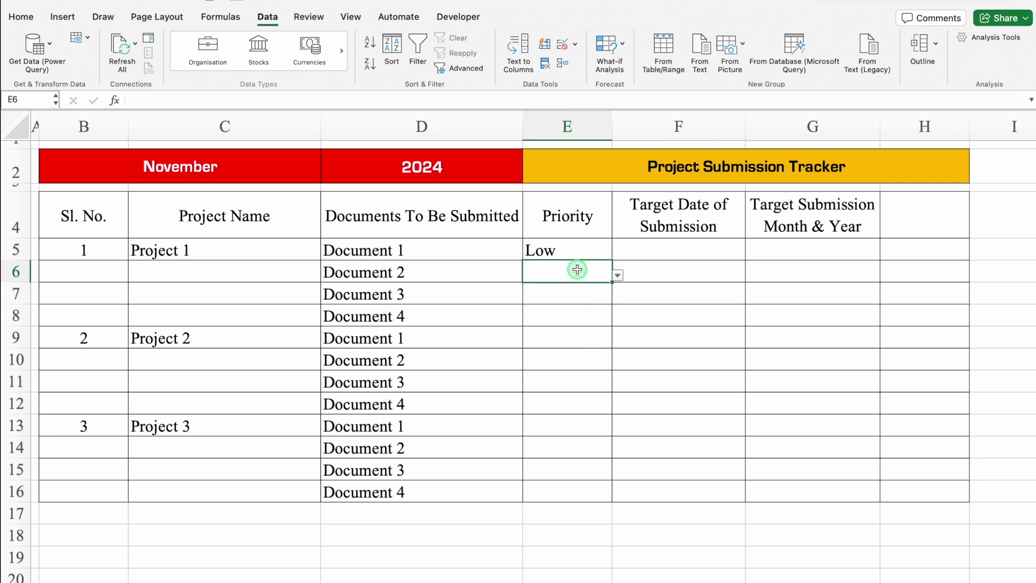
pyautogui.click(618, 275)
pyautogui.click(557, 306)
pyautogui.click(562, 296)
pyautogui.click(617, 297)
pyautogui.click(546, 339)
pyautogui.click(574, 313)
pyautogui.click(618, 319)
pyautogui.click(554, 374)
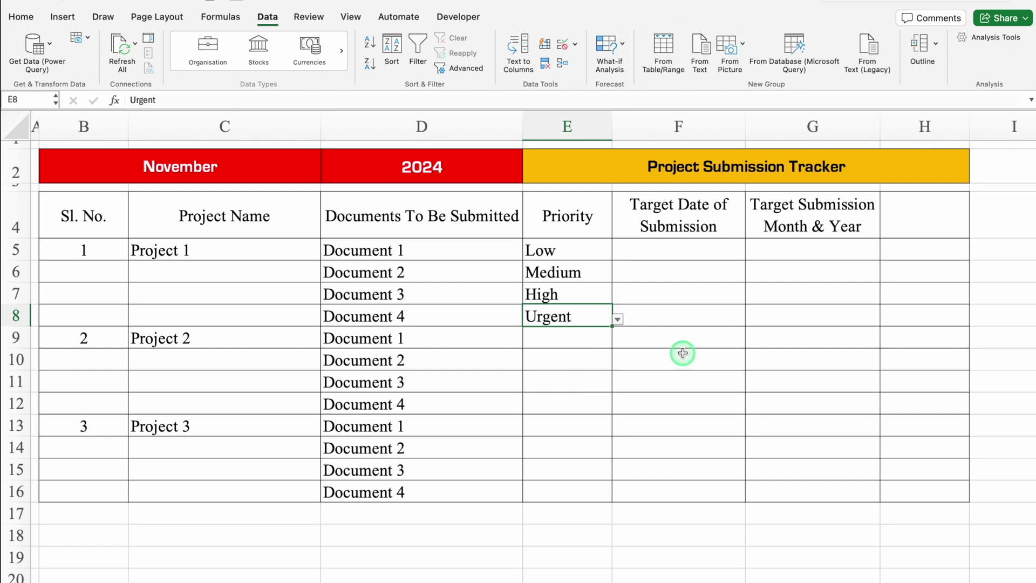
pyautogui.click(28, 126)
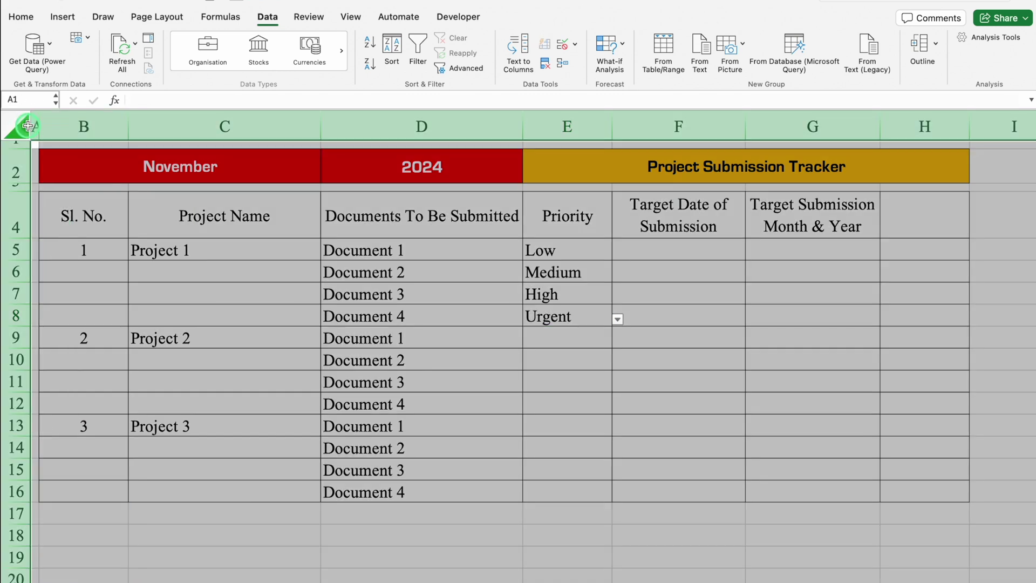
# - Add an Equal To highlight rule giving cells reading Low green fill with dark green text
pyautogui.click(21, 17)
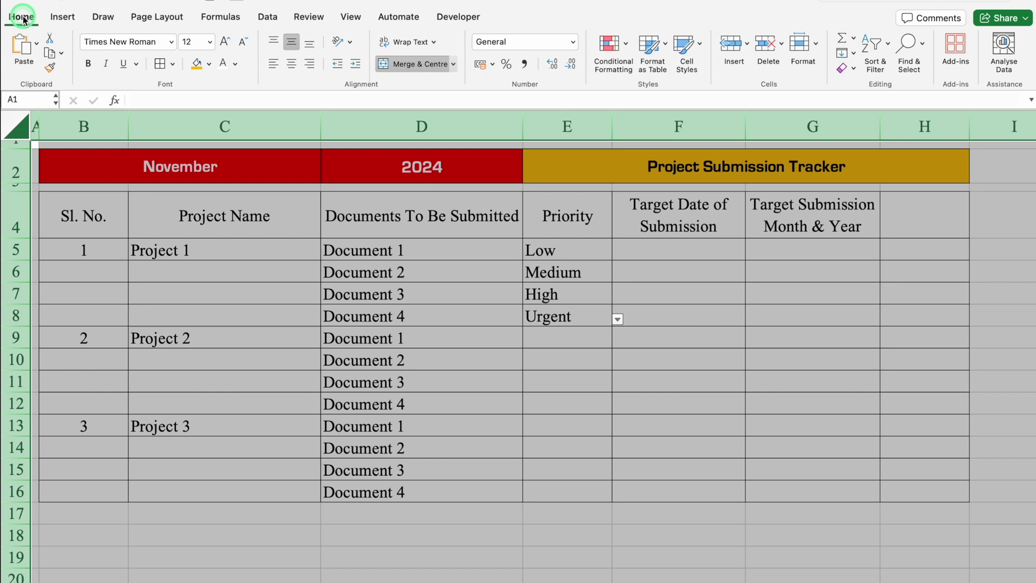
pyautogui.click(626, 44)
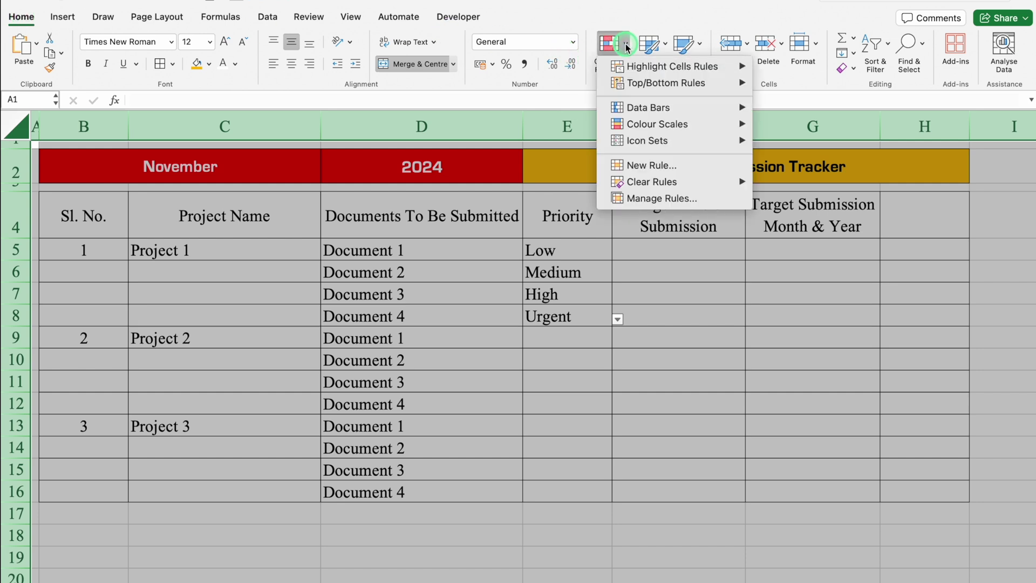
pyautogui.click(687, 67)
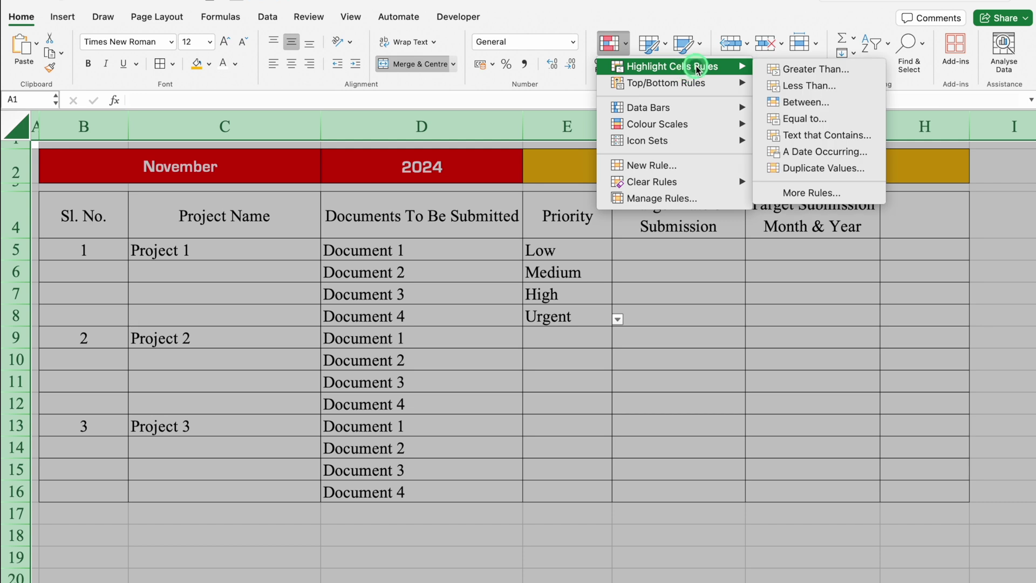
pyautogui.click(864, 118)
pyautogui.write('Low')
pyautogui.click(514, 215)
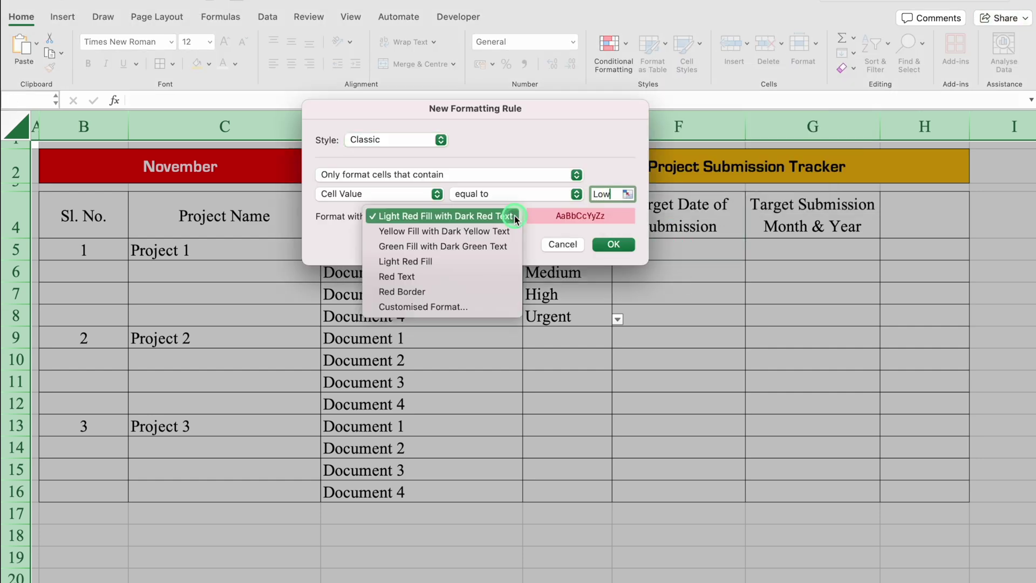
pyautogui.click(508, 247)
pyautogui.click(612, 245)
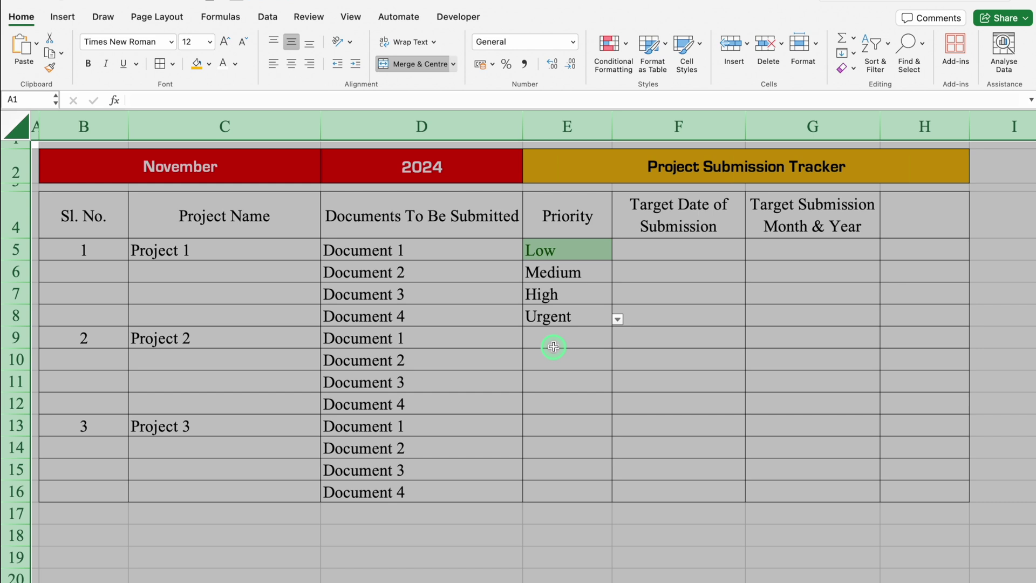
# - Add an Equal To highlight rule giving cells reading Medium yellow fill with dark yellow text
pyautogui.click(612, 46)
pyautogui.click(671, 70)
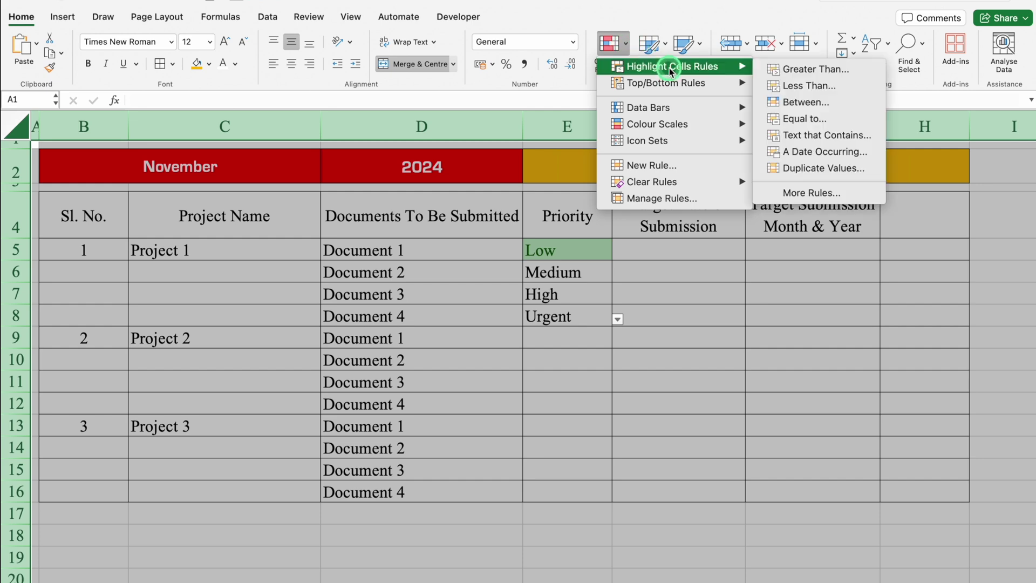
pyautogui.click(836, 119)
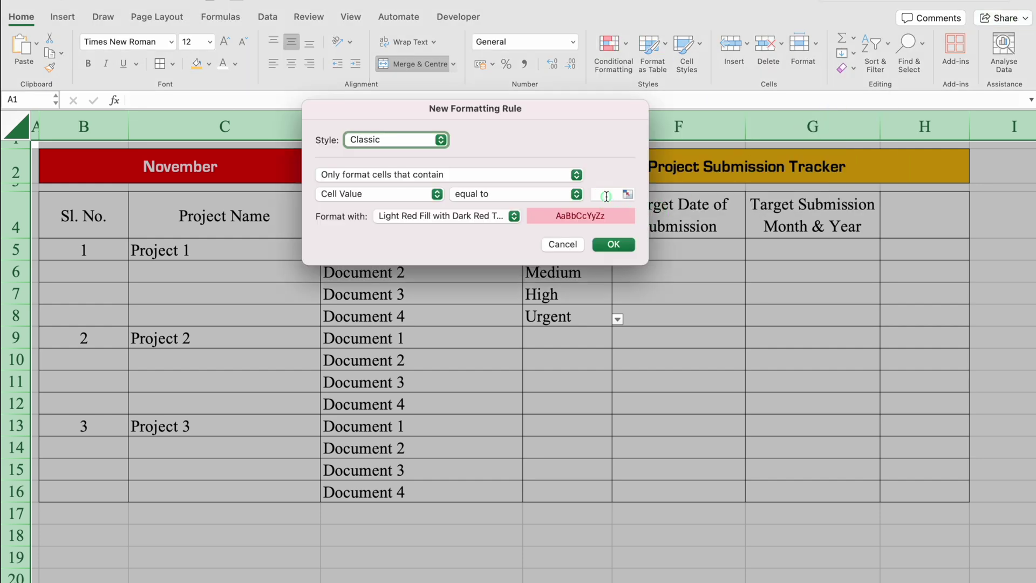
pyautogui.click(606, 196)
pyautogui.click(699, 243)
pyautogui.write('Medium')
pyautogui.click(514, 216)
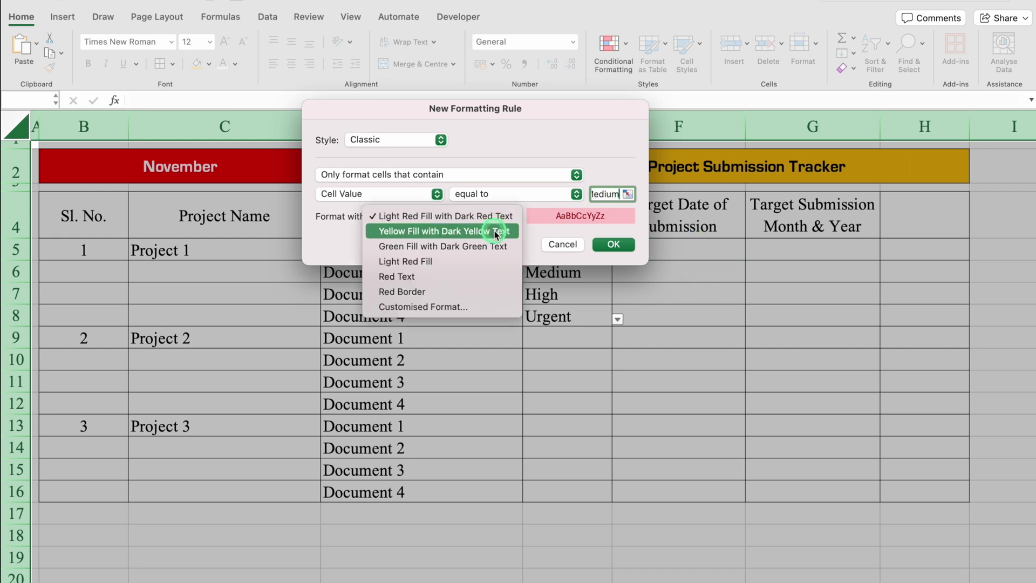
pyautogui.click(497, 233)
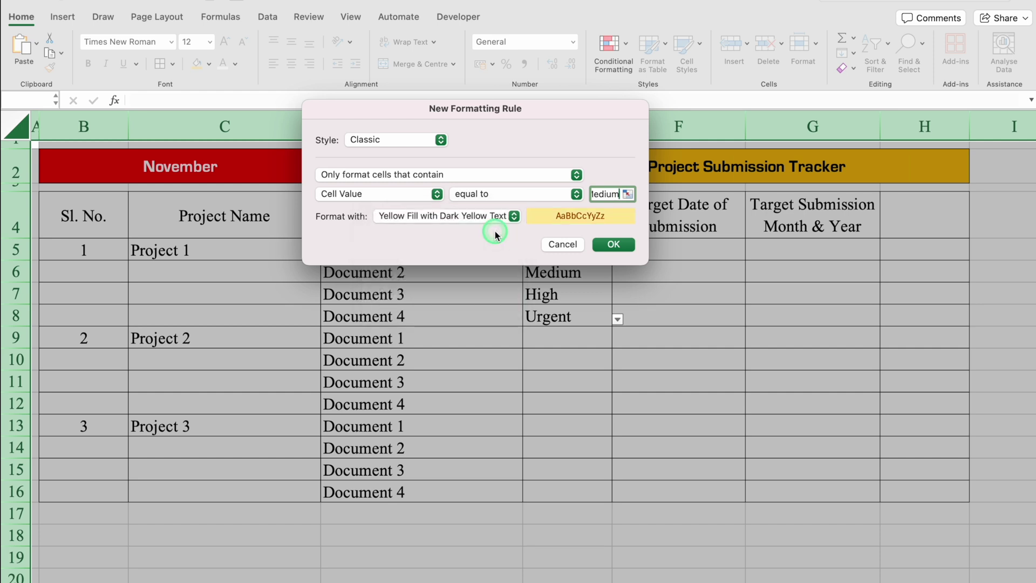
pyautogui.click(618, 243)
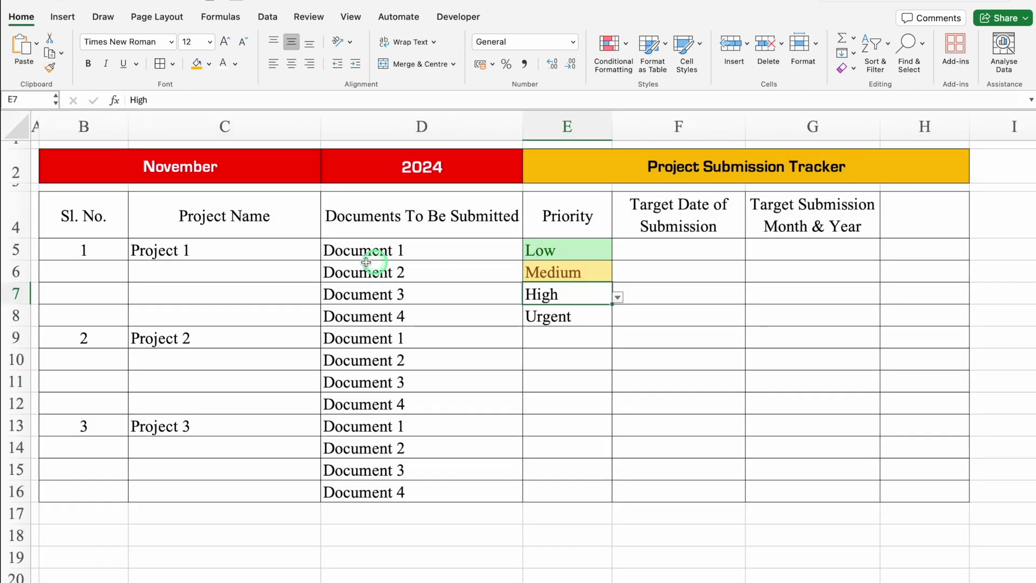
# - Select C5:E16 and start a new classic formula-based conditional formatting rule
pyautogui.click(230, 252)
pyautogui.moveTo(230, 252); pyautogui.dragTo(535, 484)
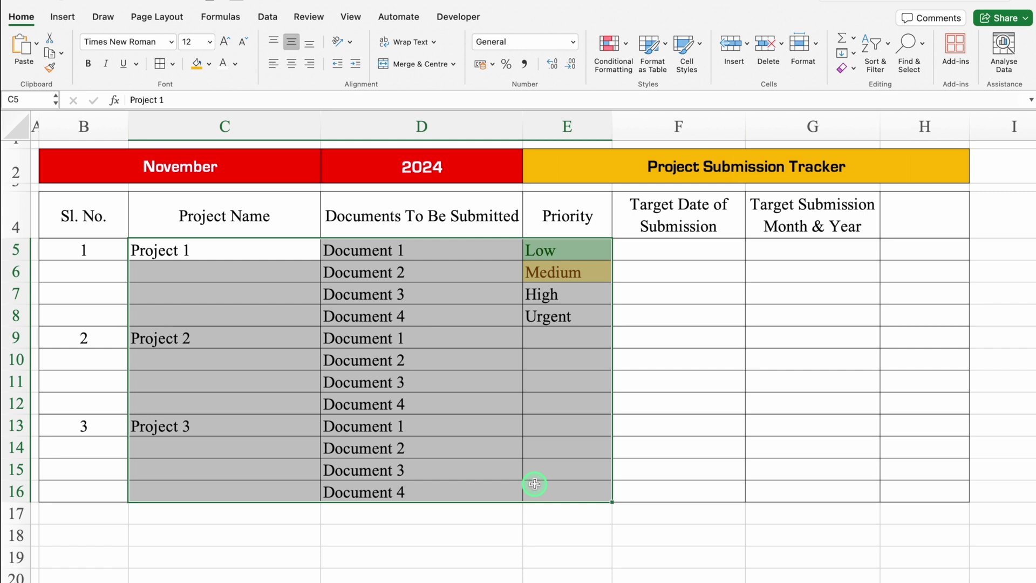
pyautogui.click(625, 44)
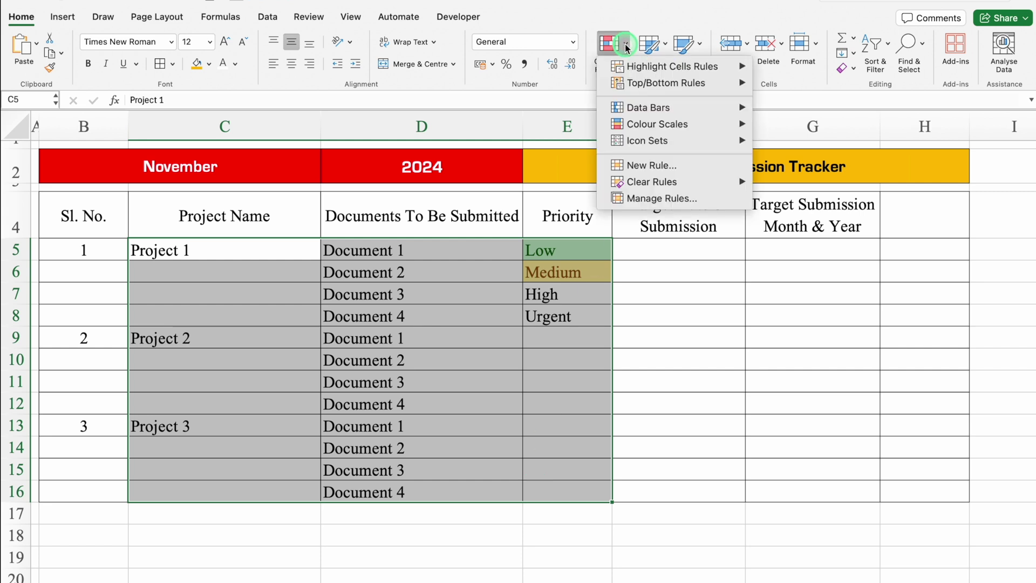
pyautogui.moveTo(673, 66)
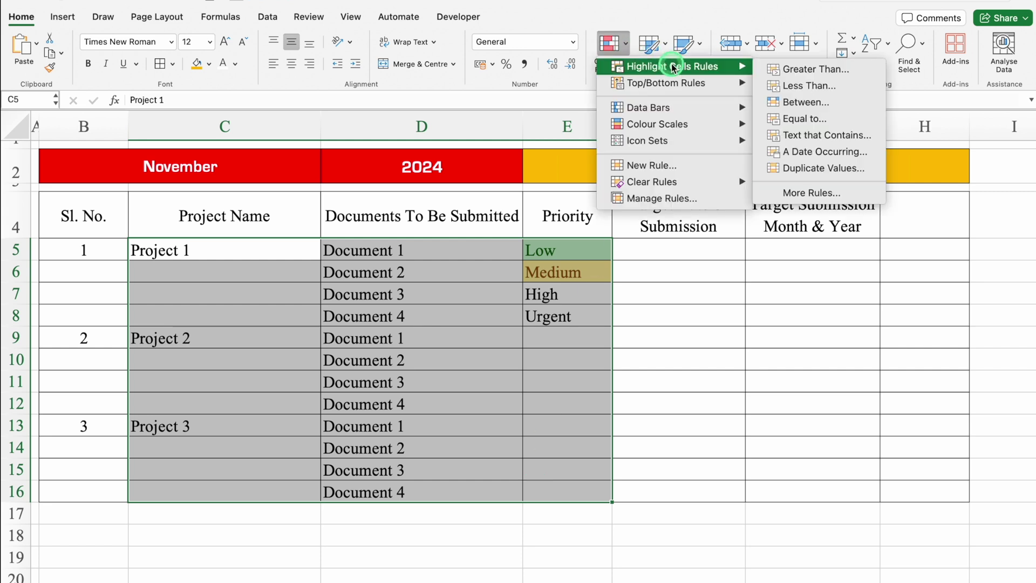
pyautogui.click(662, 166)
pyautogui.click(519, 135)
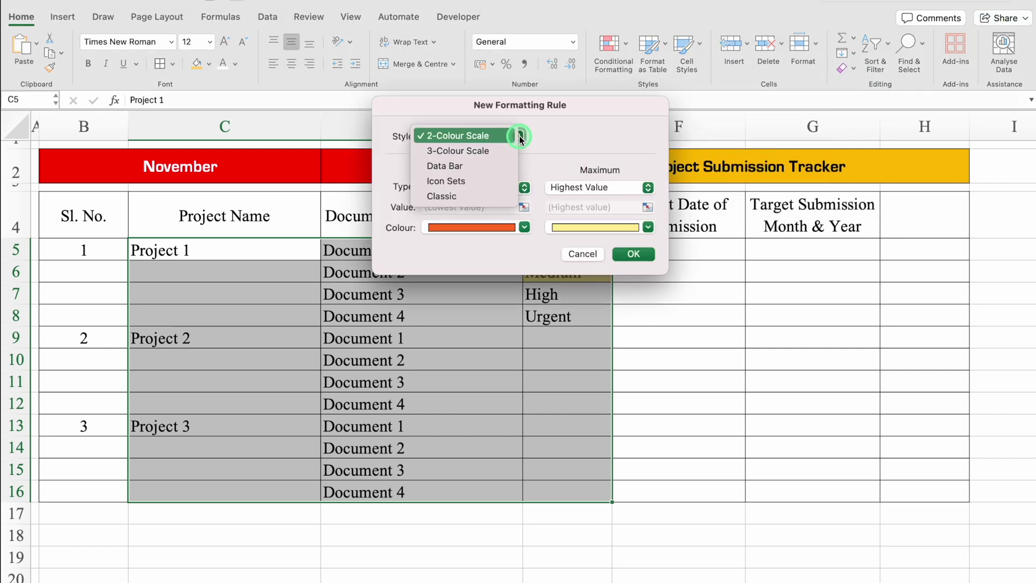
pyautogui.click(462, 197)
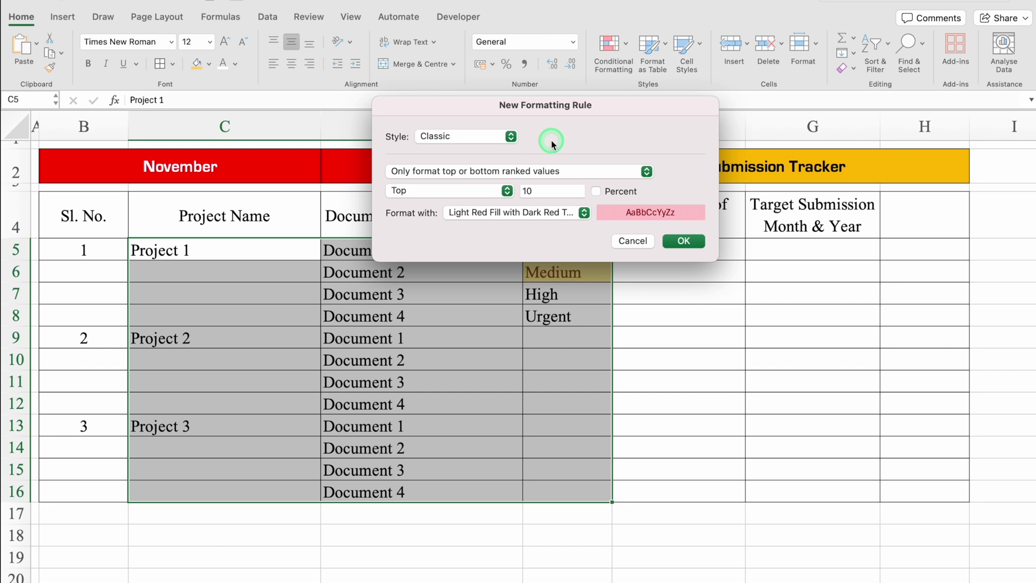
pyautogui.click(567, 174)
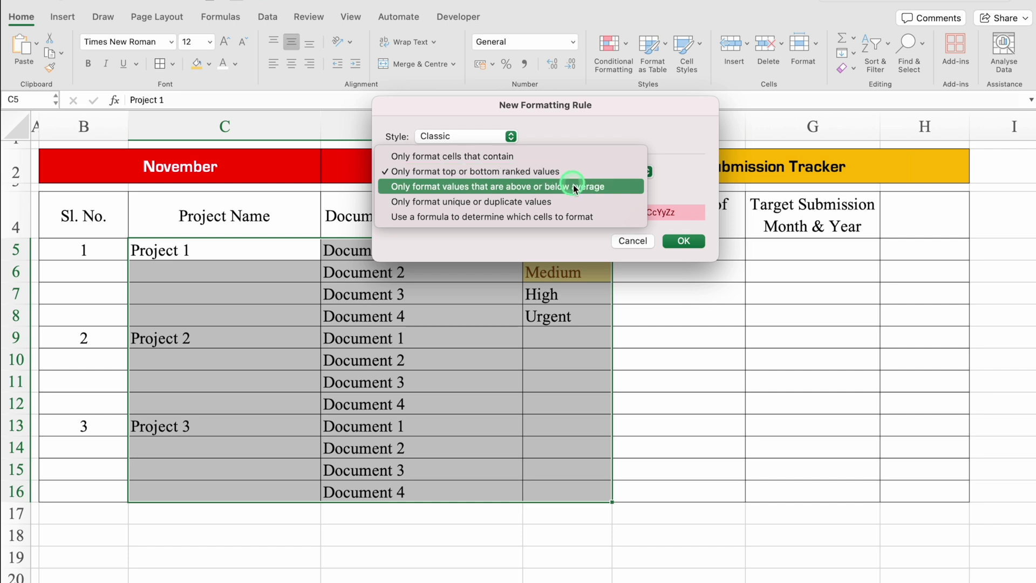
pyautogui.click(588, 217)
# - Enter the rule formula =$E5="High" and apply it with light red fill
pyautogui.click(543, 192)
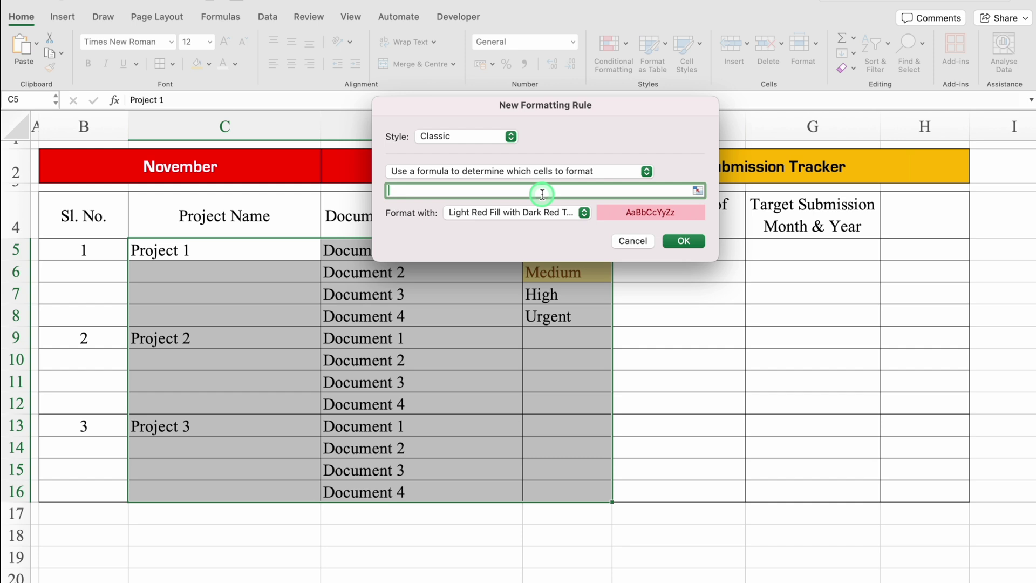
pyautogui.moveTo(554, 104); pyautogui.dragTo(551, 342)
pyautogui.click(539, 423)
pyautogui.write('=')
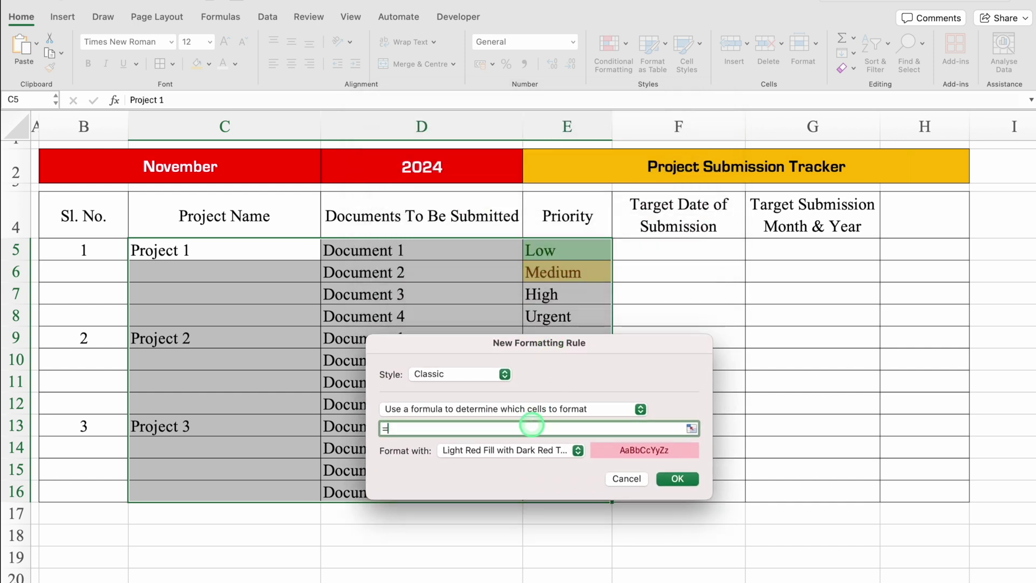
pyautogui.click(607, 245)
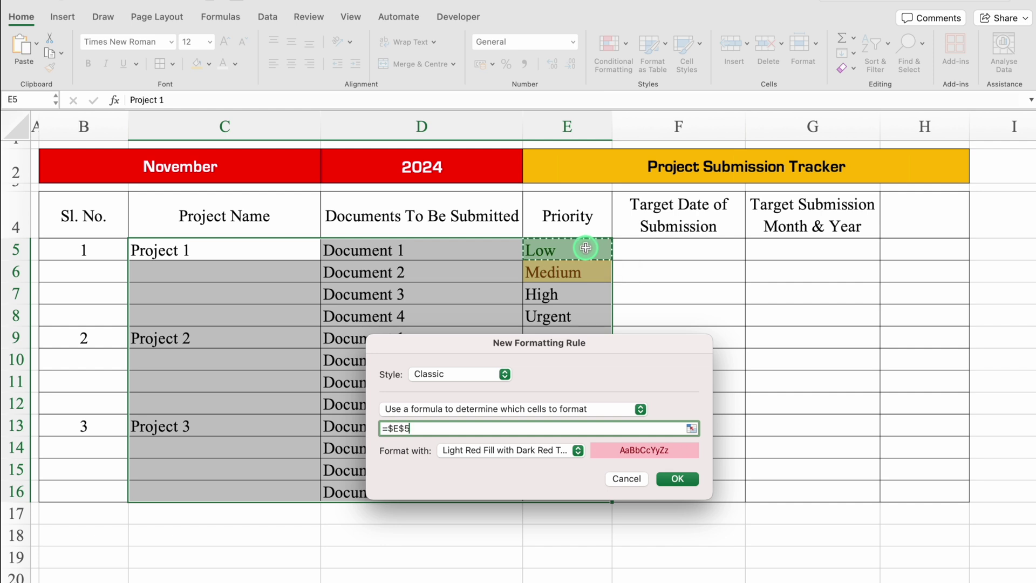
pyautogui.click(404, 428)
pyautogui.press('BackSpace')
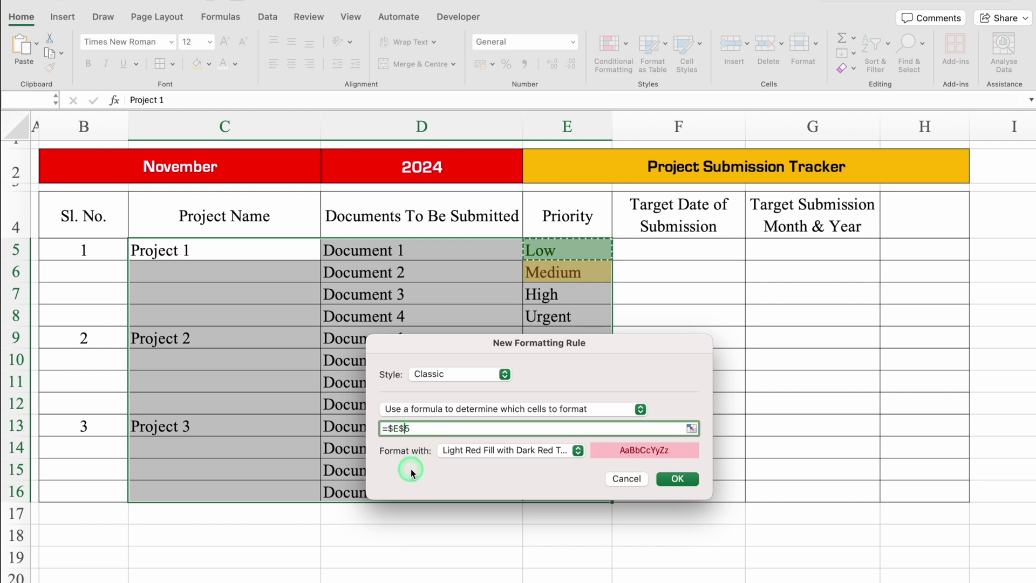
pyautogui.click(433, 429)
pyautogui.write('="High')
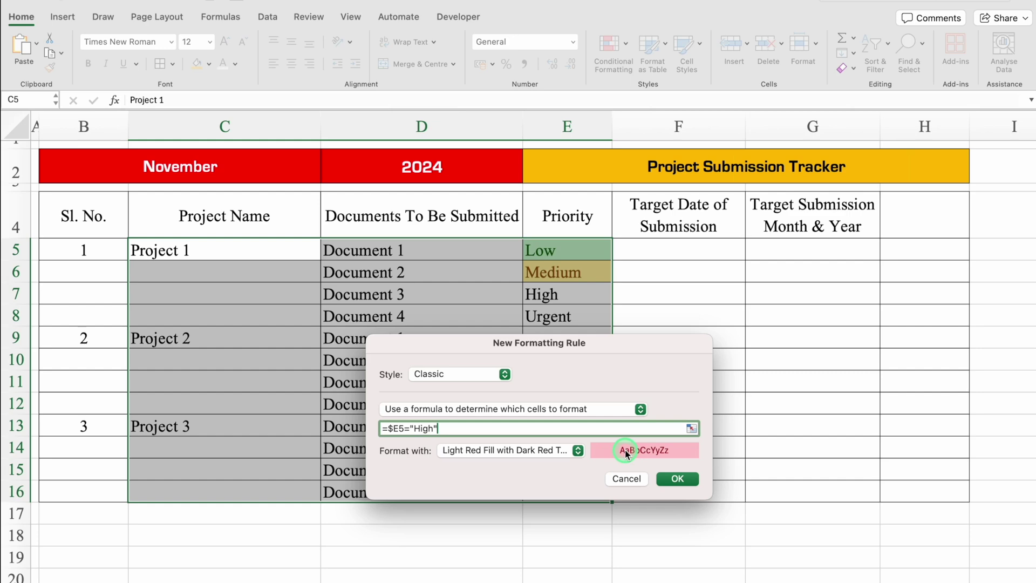
pyautogui.click(678, 478)
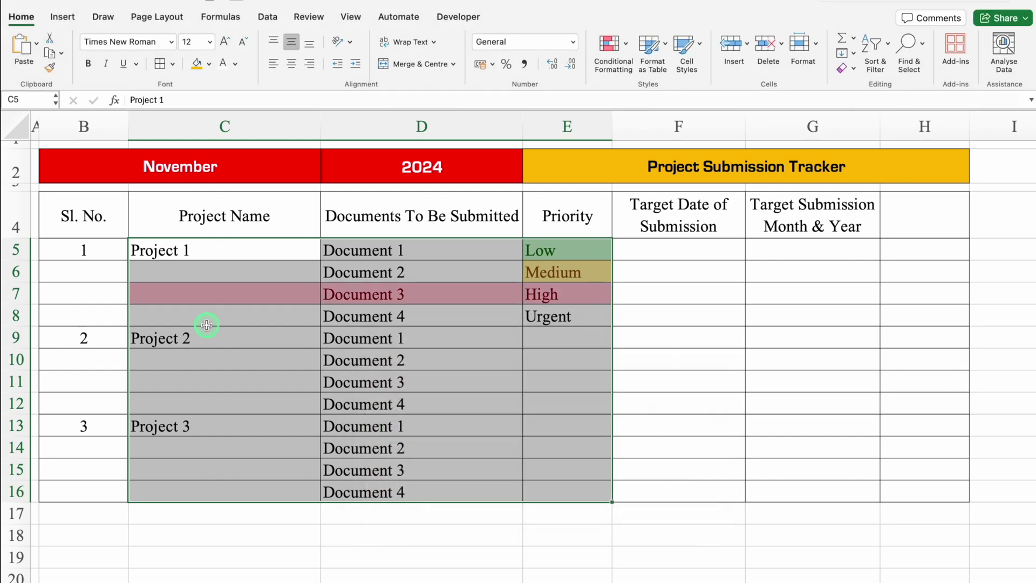
# - Add a classic formula rule =$E5="Urgent" with light red fill
pyautogui.click(625, 43)
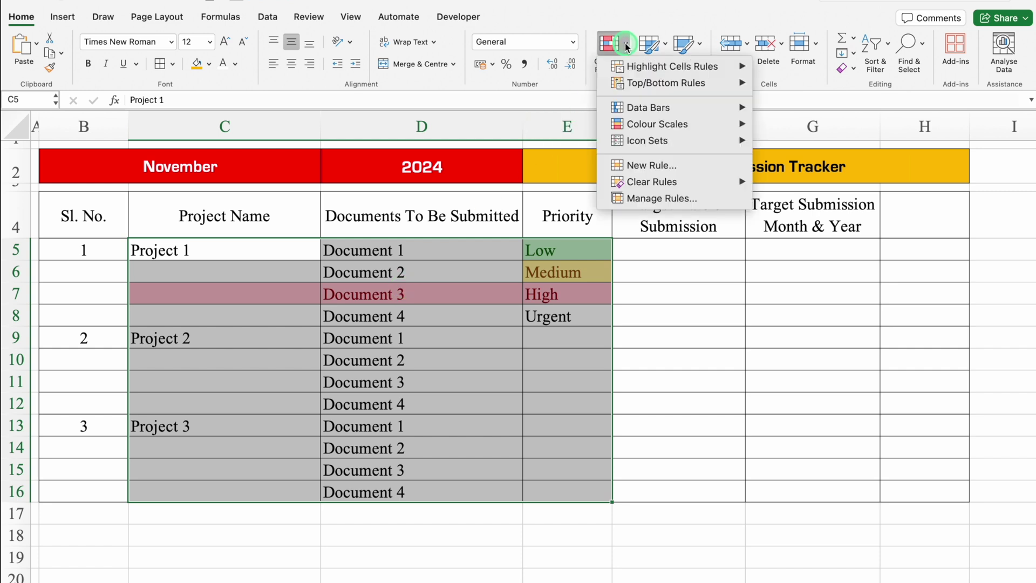
pyautogui.click(637, 166)
pyautogui.click(519, 136)
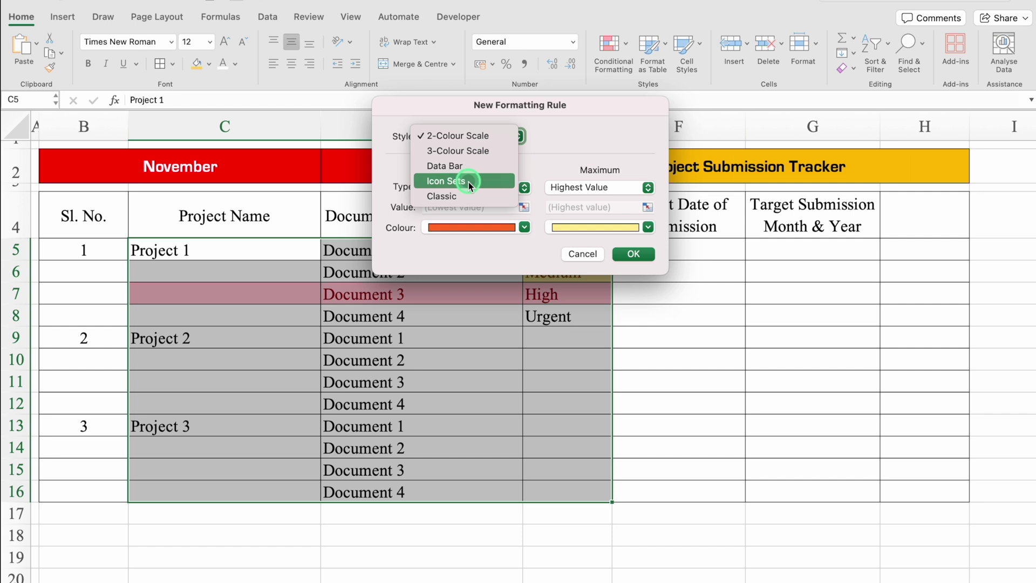
pyautogui.click(477, 188)
pyautogui.moveTo(498, 170); pyautogui.dragTo(583, 218)
pyautogui.moveTo(532, 106); pyautogui.dragTo(534, 341)
pyautogui.click(465, 421)
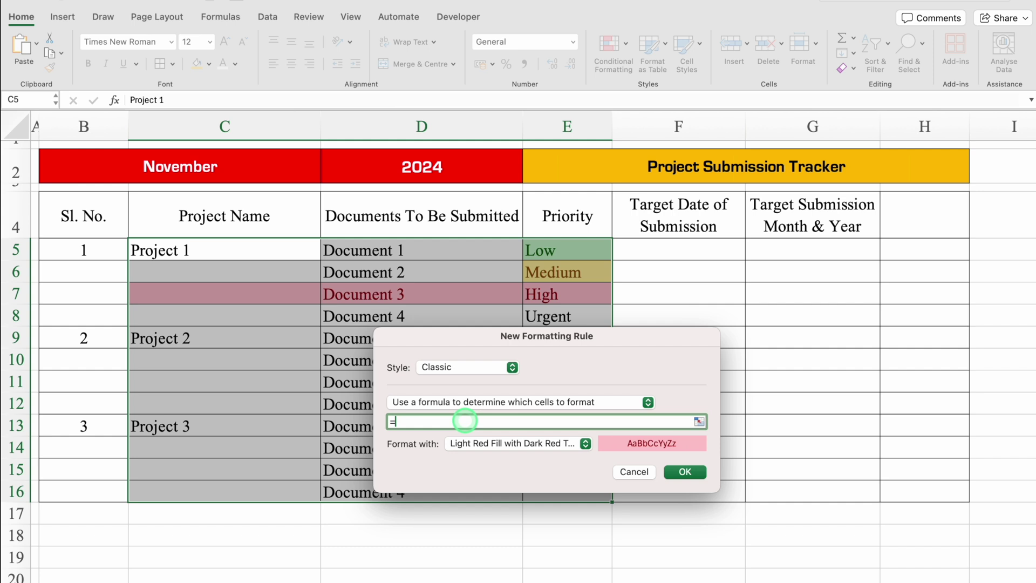
pyautogui.write('=')
pyautogui.click(565, 249)
pyautogui.click(480, 422)
pyautogui.click(409, 421)
pyautogui.press('BackSpace')
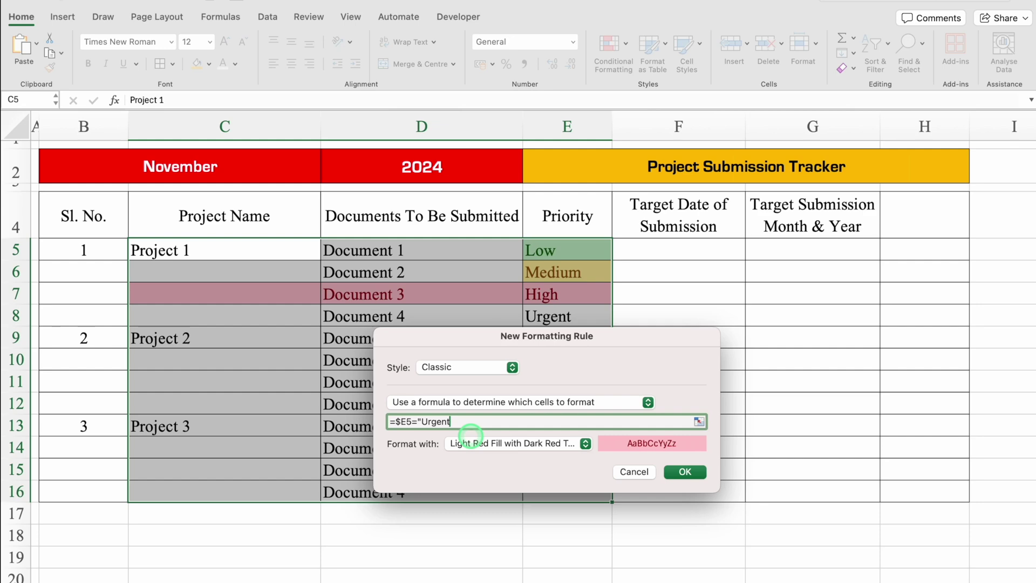
pyautogui.click(685, 472)
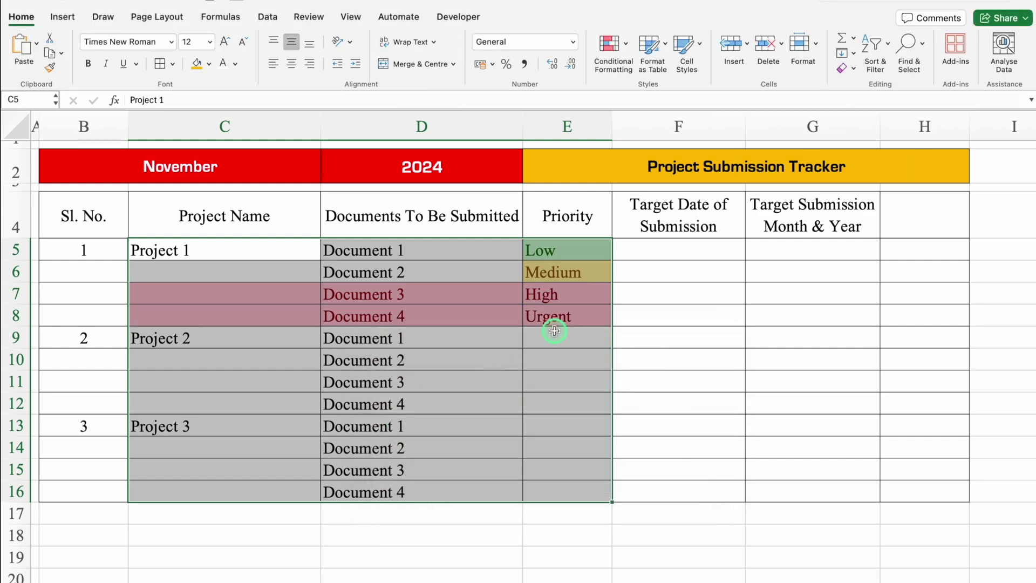
# - Test the row colouring by setting E5 to High, then undo it back to Low
pyautogui.click(569, 294)
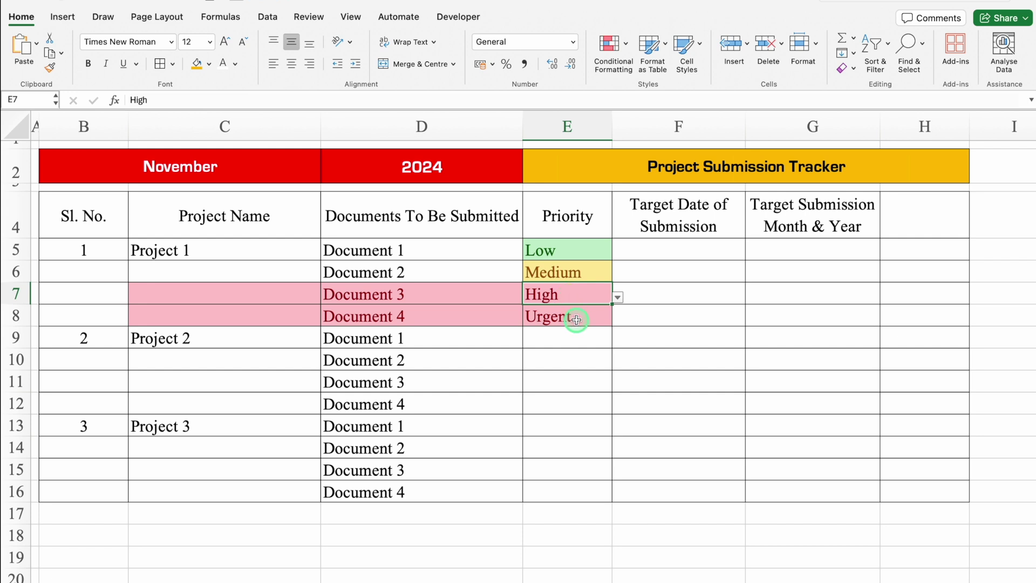
pyautogui.click(569, 249)
pyautogui.click(619, 253)
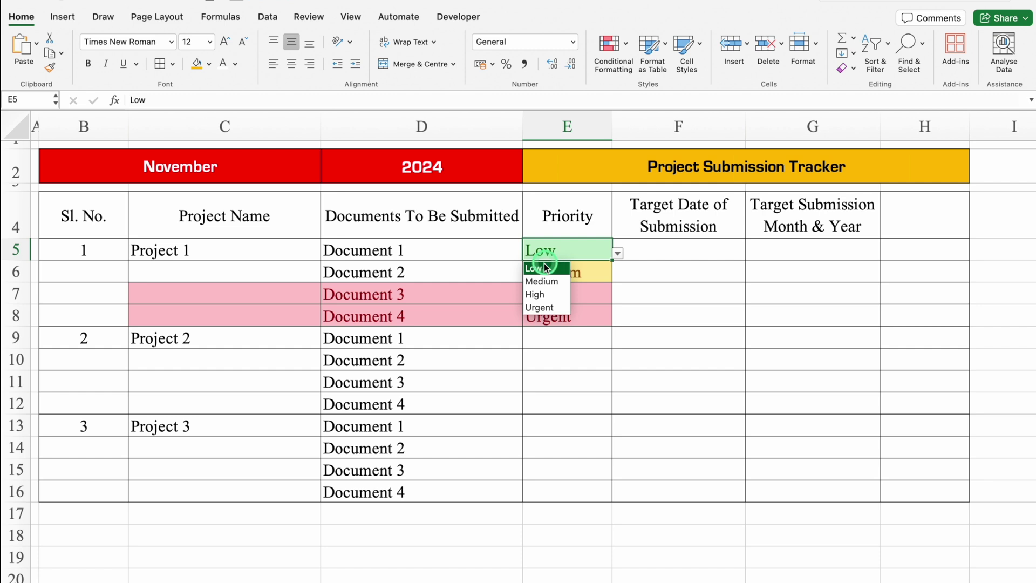
pyautogui.click(544, 295)
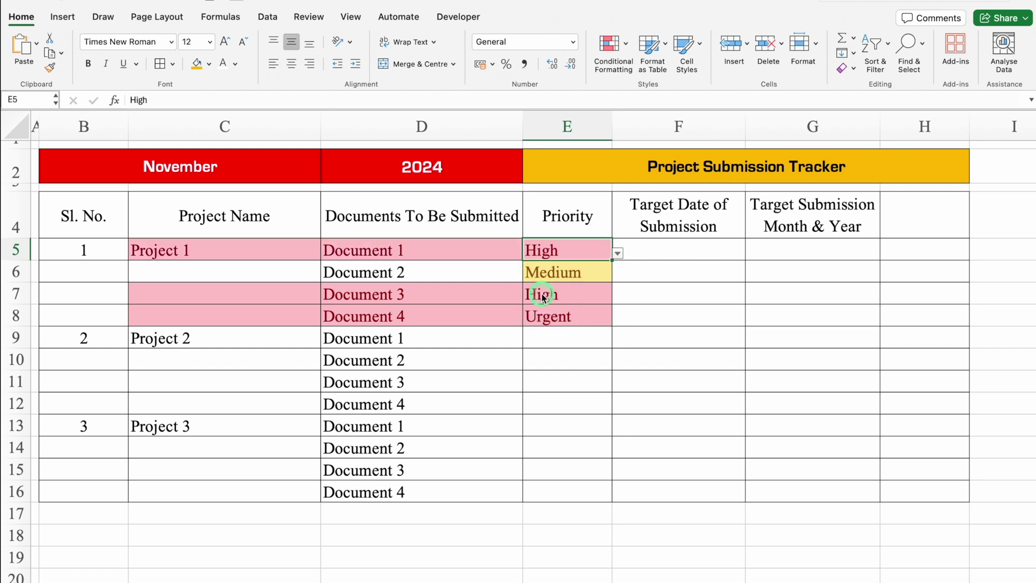
pyautogui.press('super+z')
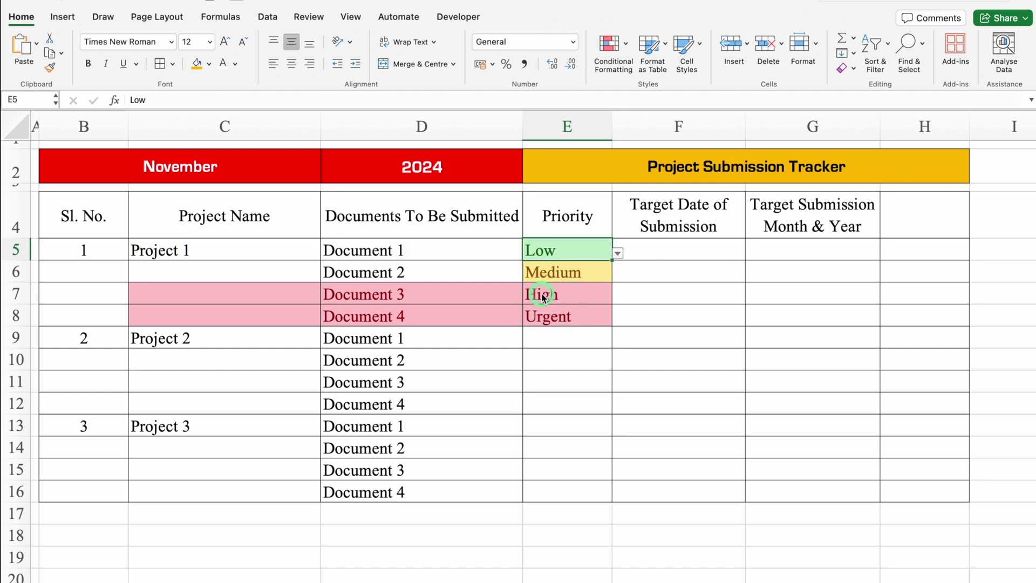
pyautogui.click(671, 250)
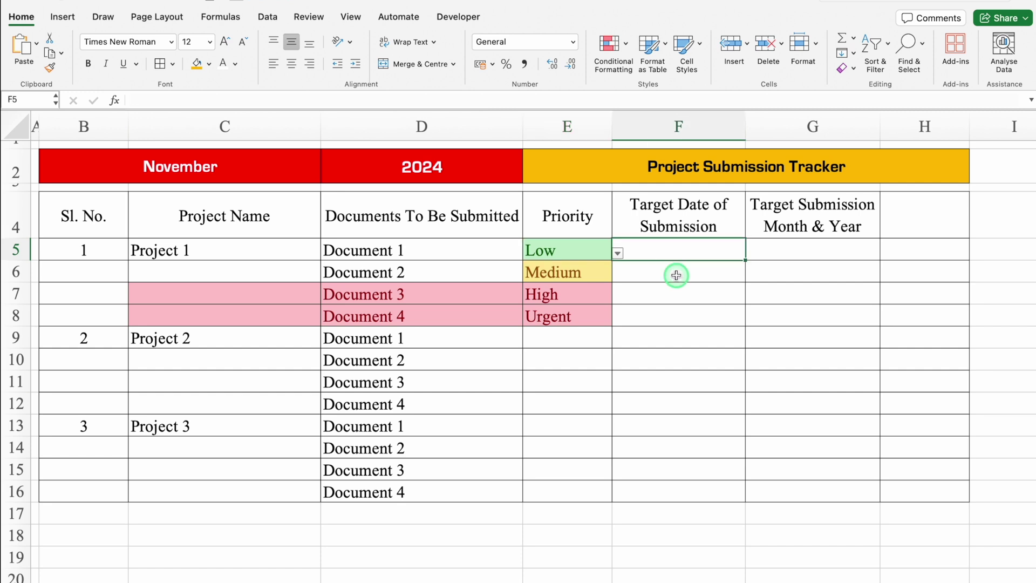
# - Enter the first date in F5 and format F5:F16 centred in the 14-Mar-12 date style
pyautogui.hotkey('ctrl', ';')
pyautogui.press('Return')
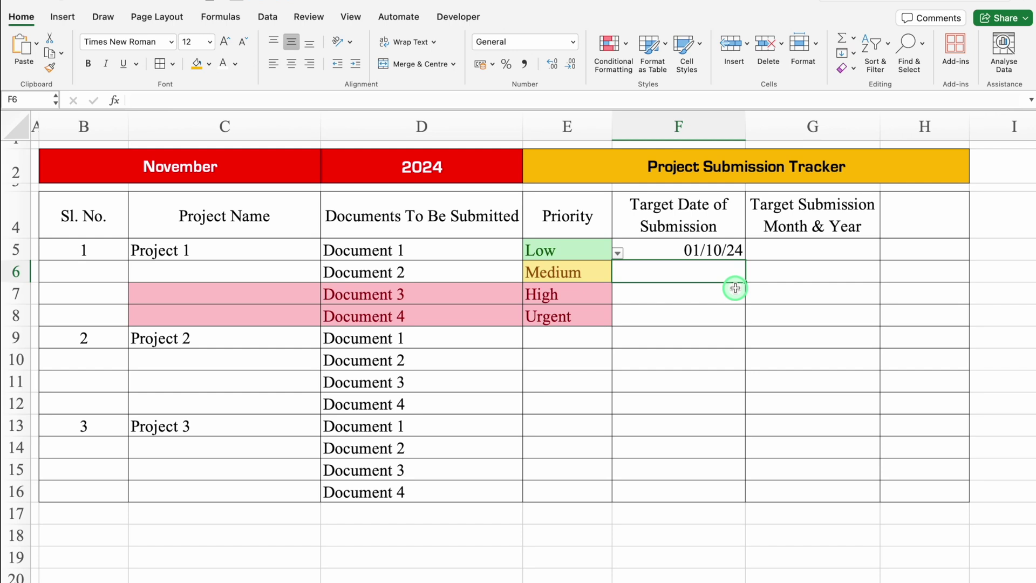
pyautogui.click(681, 247)
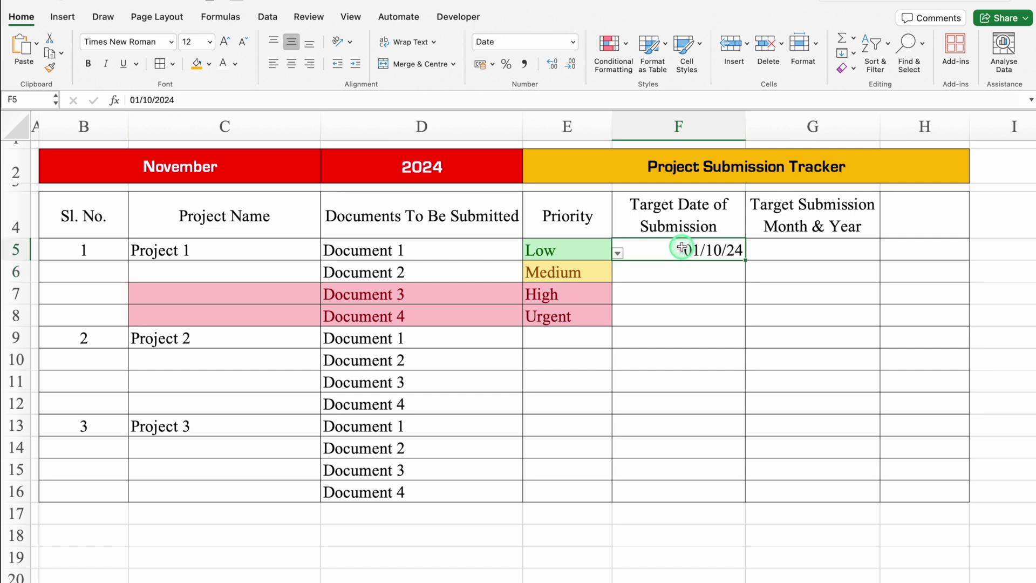
pyautogui.moveTo(674, 247); pyautogui.dragTo(680, 491)
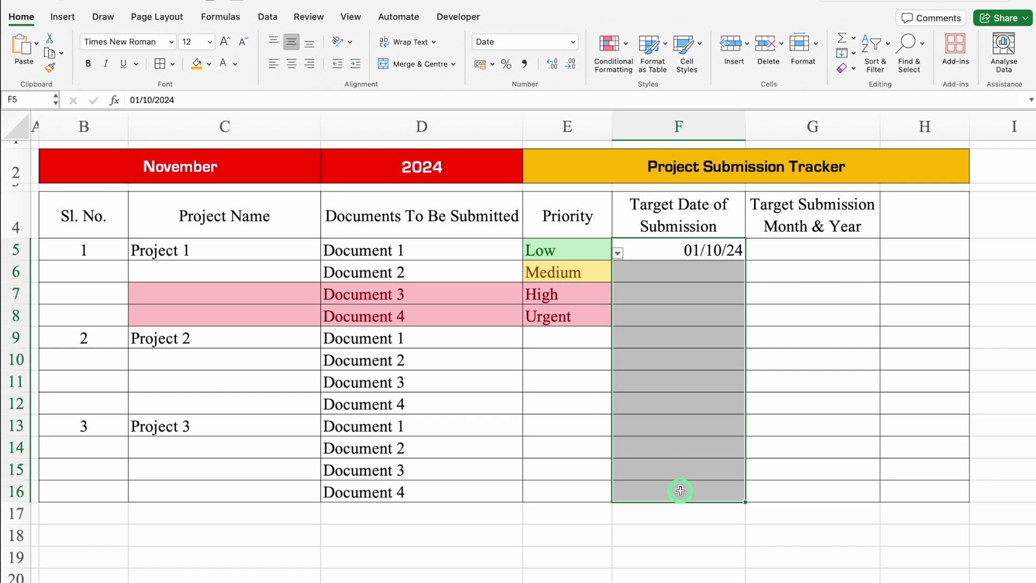
pyautogui.click(292, 64)
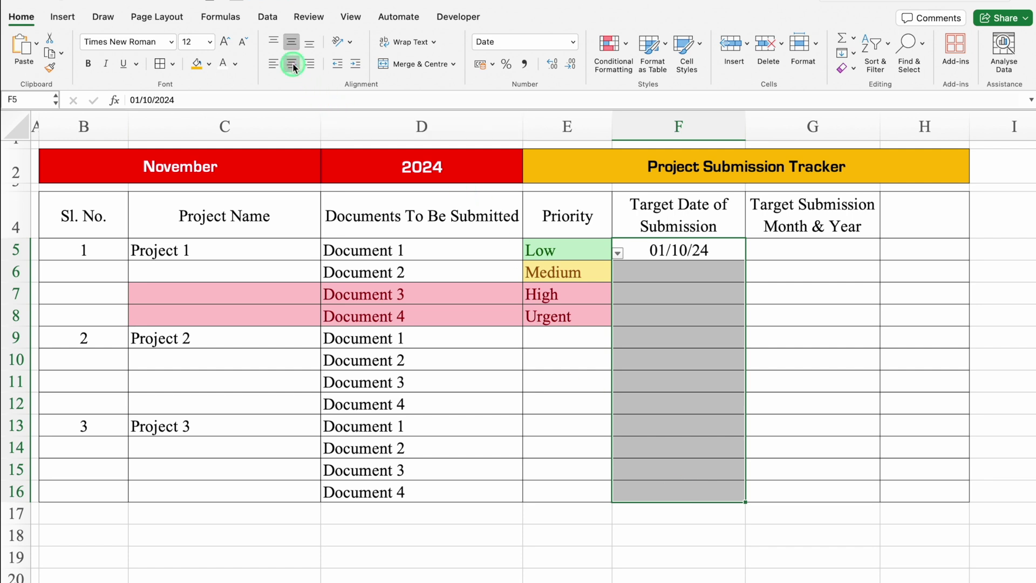
pyautogui.press('super+1')
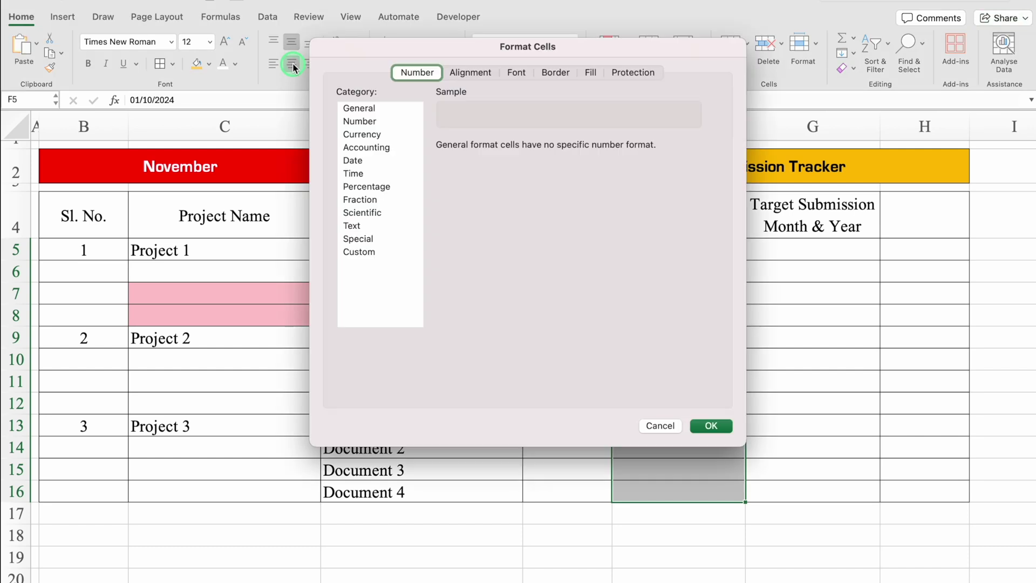
pyautogui.click(373, 162)
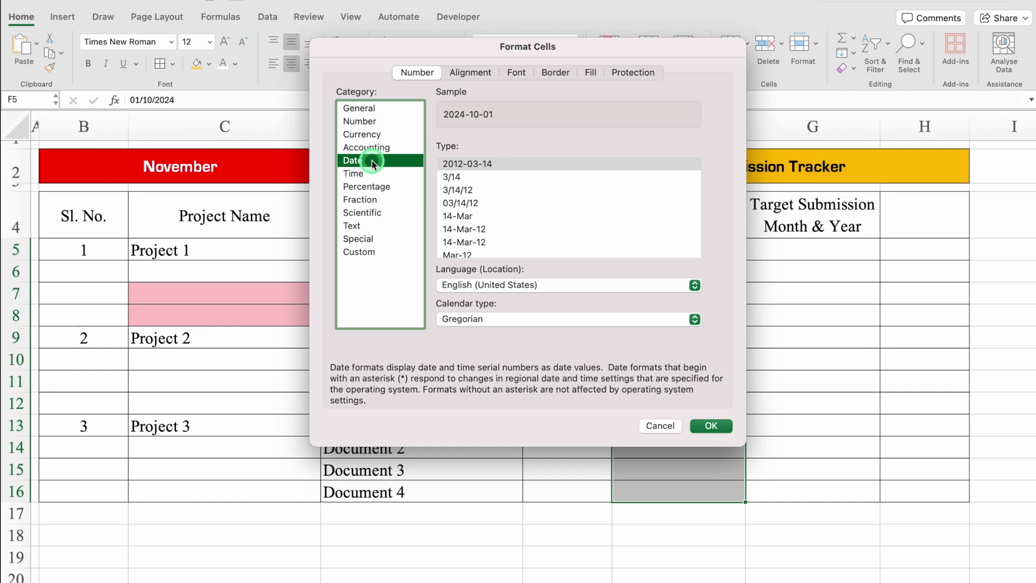
pyautogui.click(472, 230)
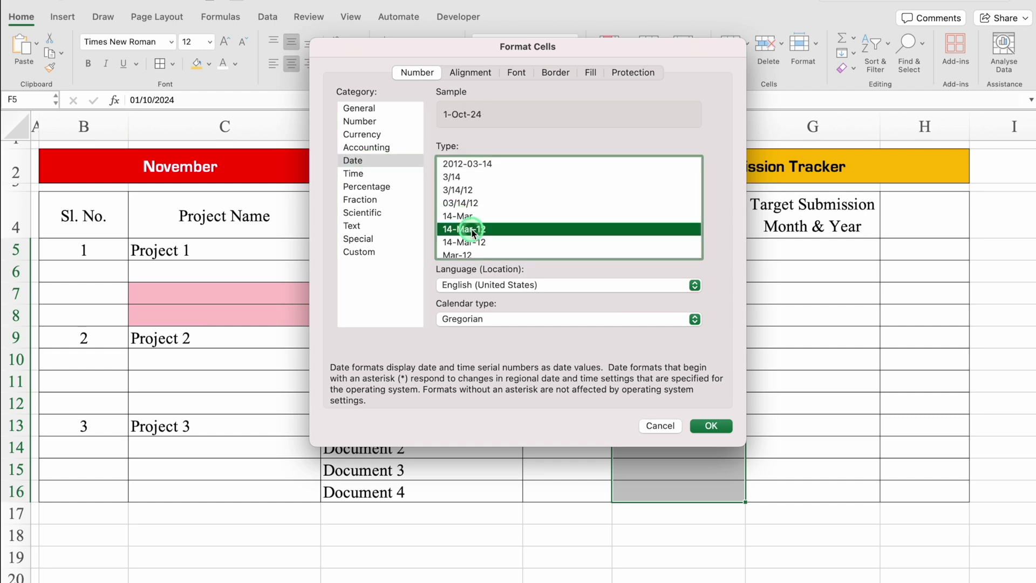
pyautogui.click(717, 424)
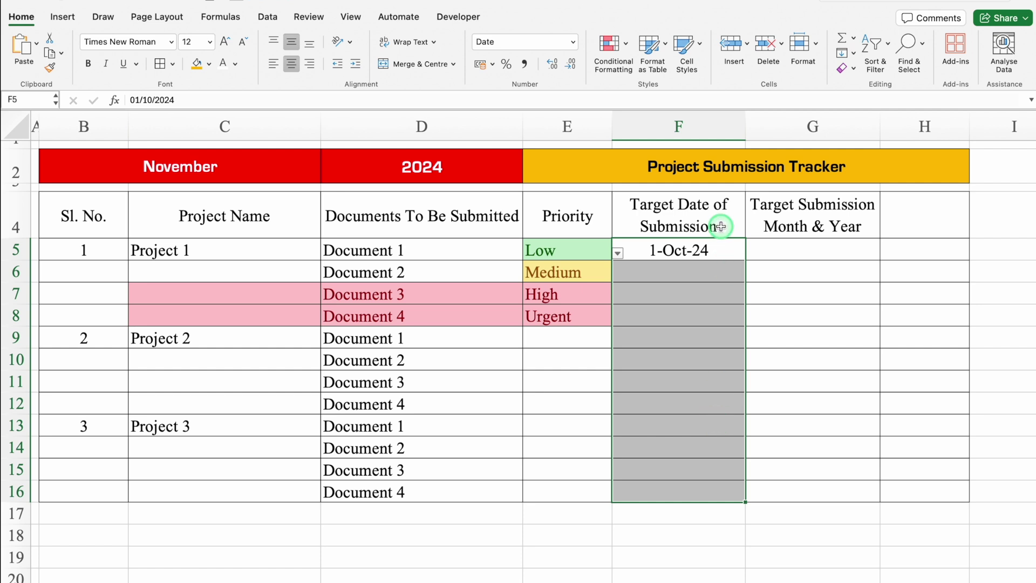
# - Fill F5's date down to F16 so dates run 1-Oct-24 through 12-Oct-24
pyautogui.click(728, 254)
pyautogui.moveTo(745, 263); pyautogui.dragTo(752, 492)
pyautogui.click(835, 258)
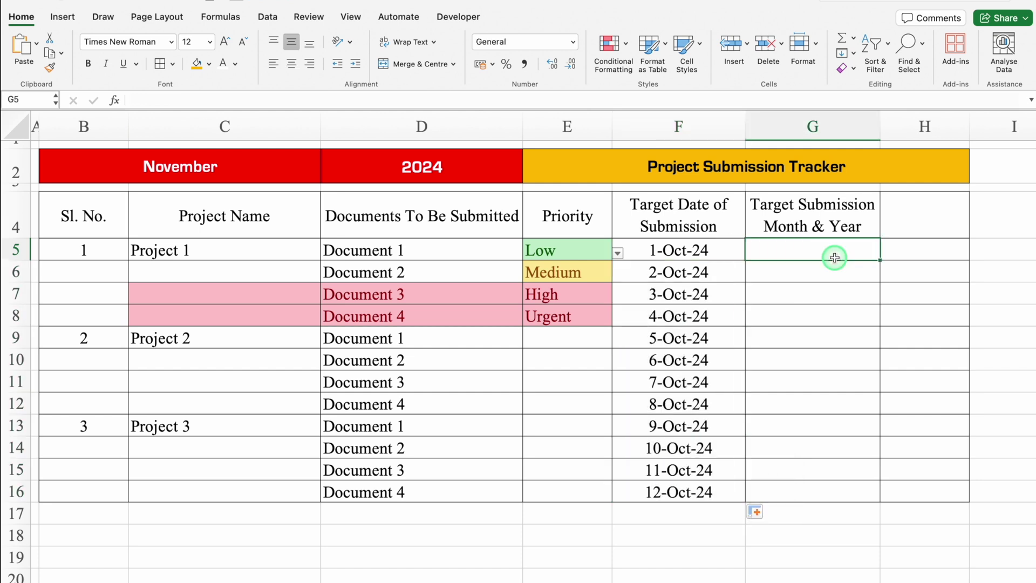
# - Enter =F5 in G5, centre it, and fill the formula down to G16
pyautogui.write('=')
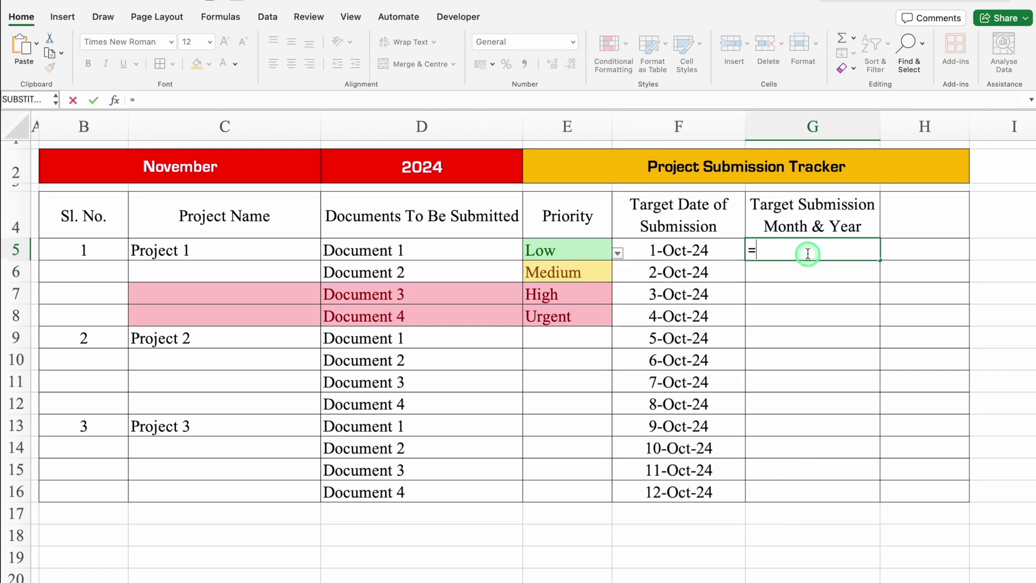
pyautogui.click(694, 247)
pyautogui.click(694, 248)
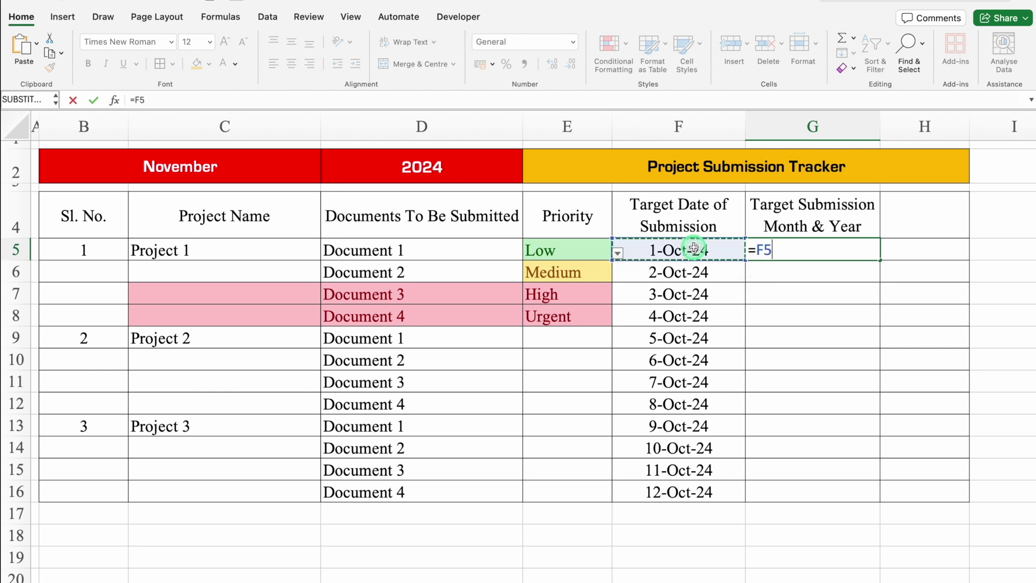
pyautogui.press('Return')
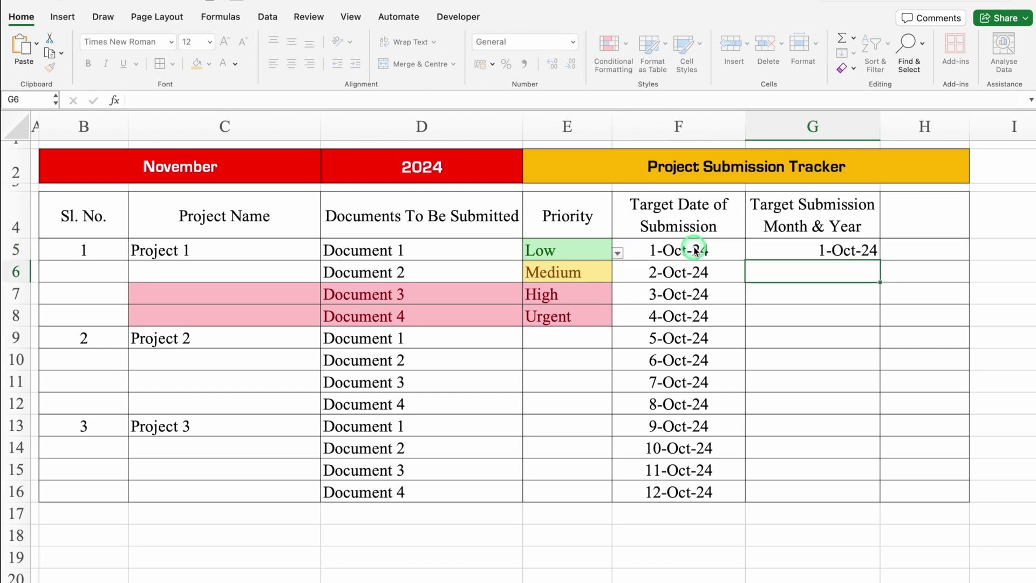
pyautogui.click(814, 251)
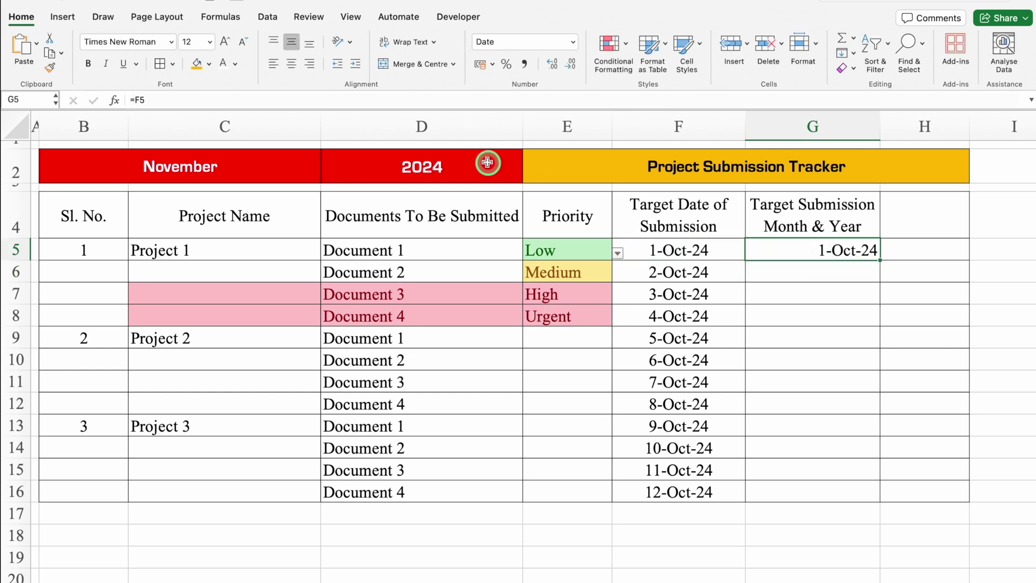
pyautogui.click(291, 63)
pyautogui.moveTo(880, 261); pyautogui.dragTo(869, 497)
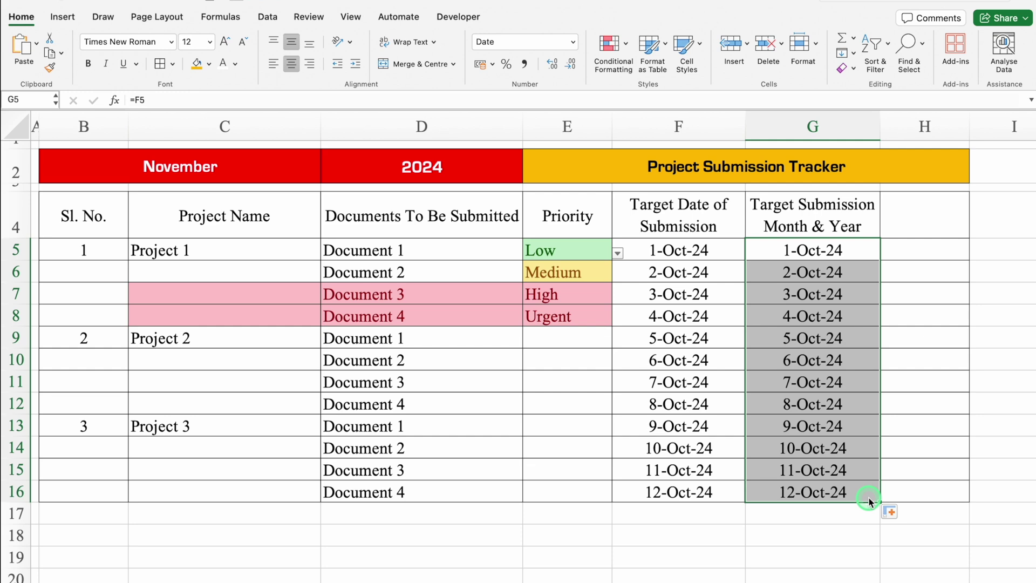
# - Format G5:G16 with the Mar-12 month-year date style
pyautogui.press('super+1')
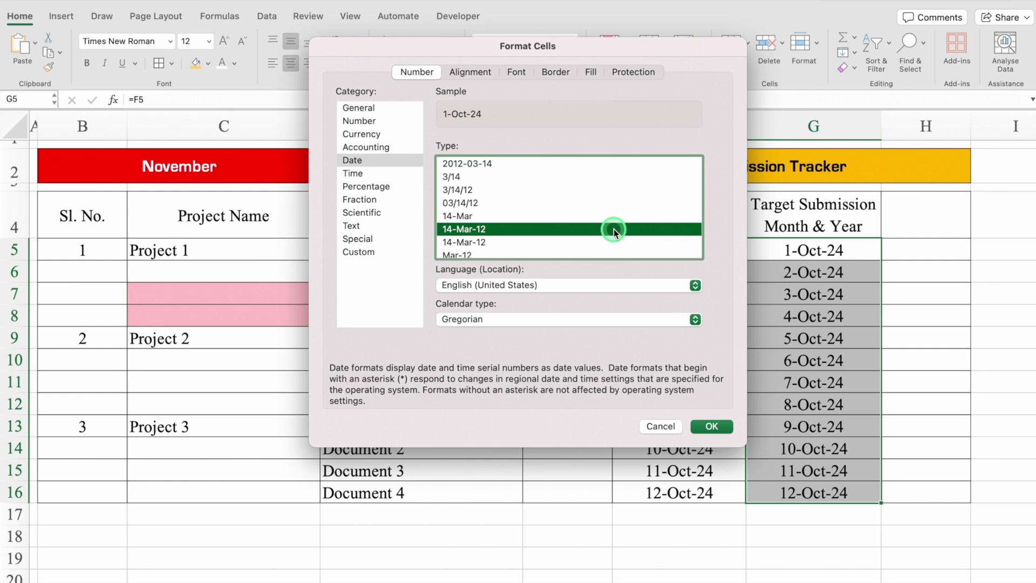
pyautogui.press('Down')
pyautogui.press('Down')
pyautogui.press('Down')
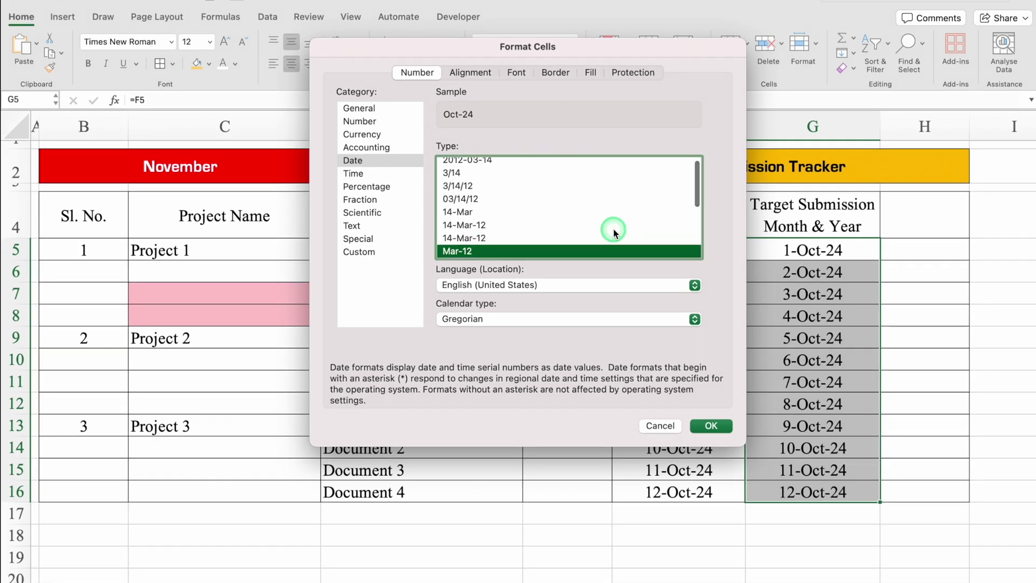
pyautogui.press('Down')
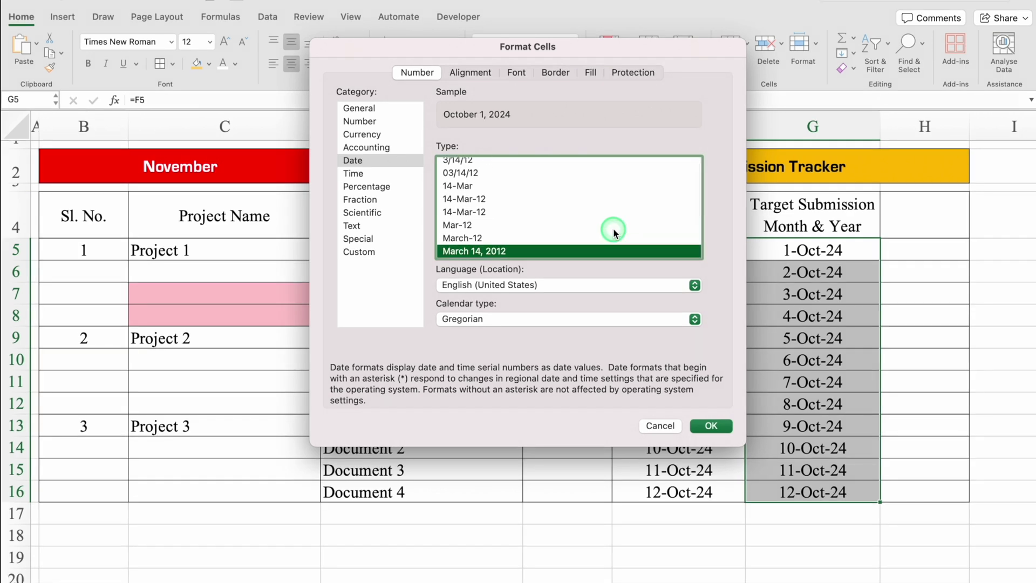
pyautogui.click(492, 225)
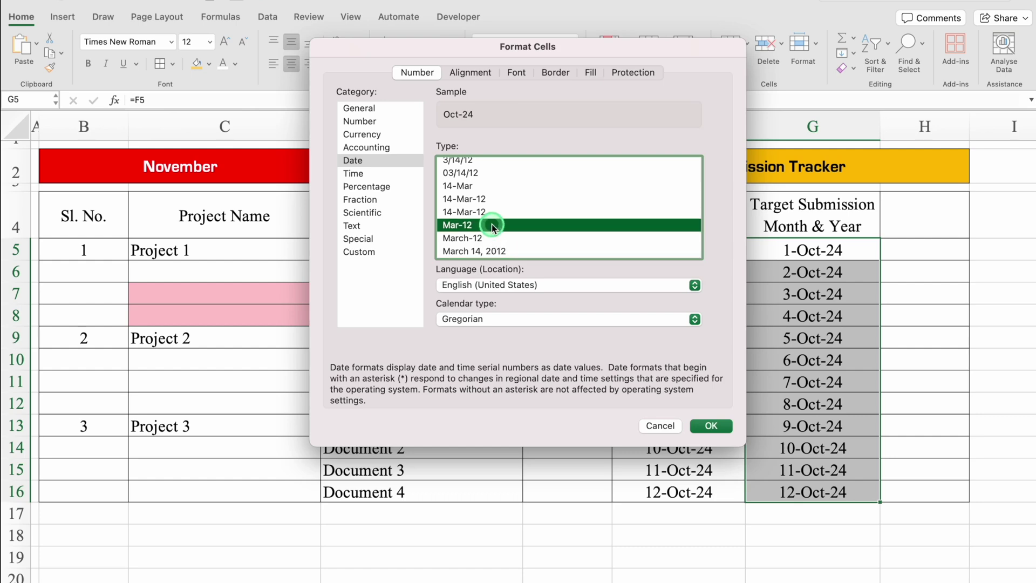
pyautogui.click(705, 426)
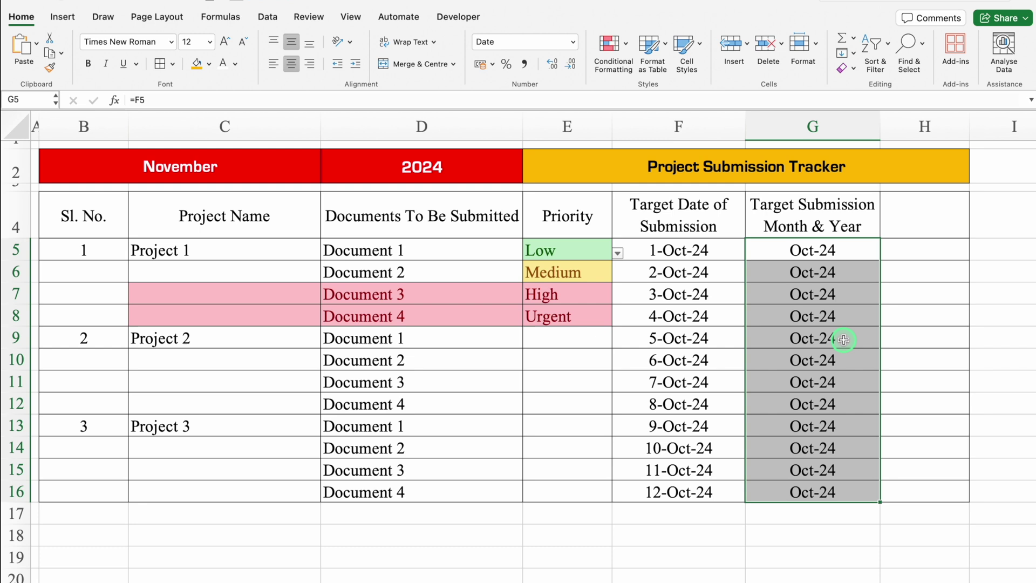
# - Test the link by changing F8 to a November date, then undo back to 4-Oct-24
pyautogui.click(648, 317)
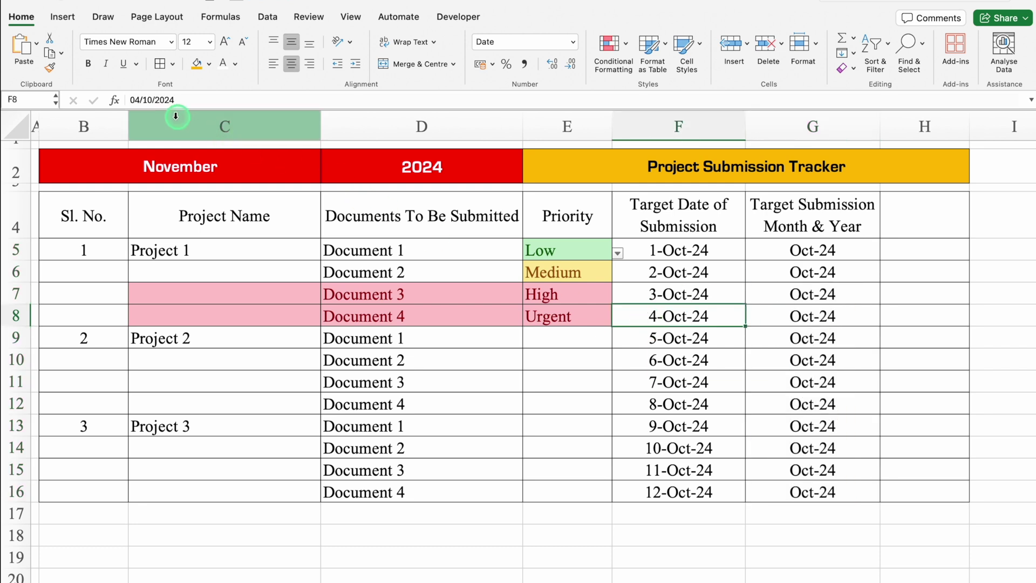
pyautogui.click(153, 99)
pyautogui.press('BackSpace')
pyautogui.write('1')
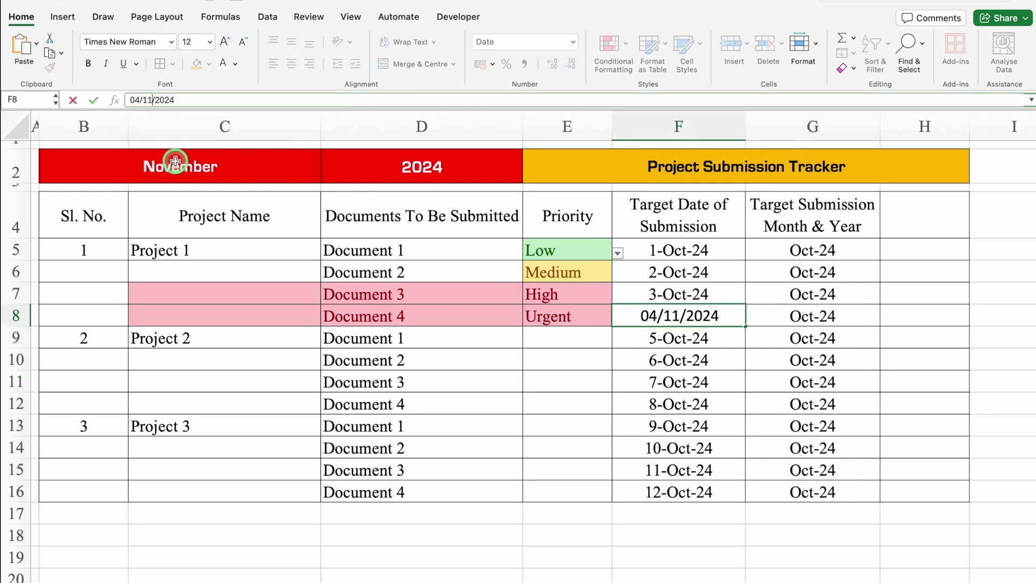
pyautogui.press('Return')
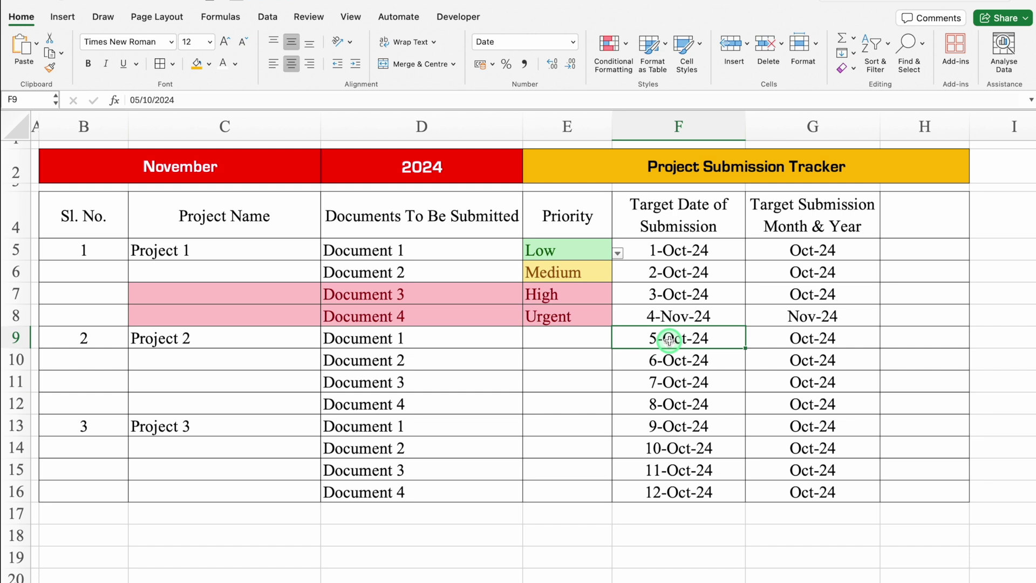
pyautogui.press('super+z')
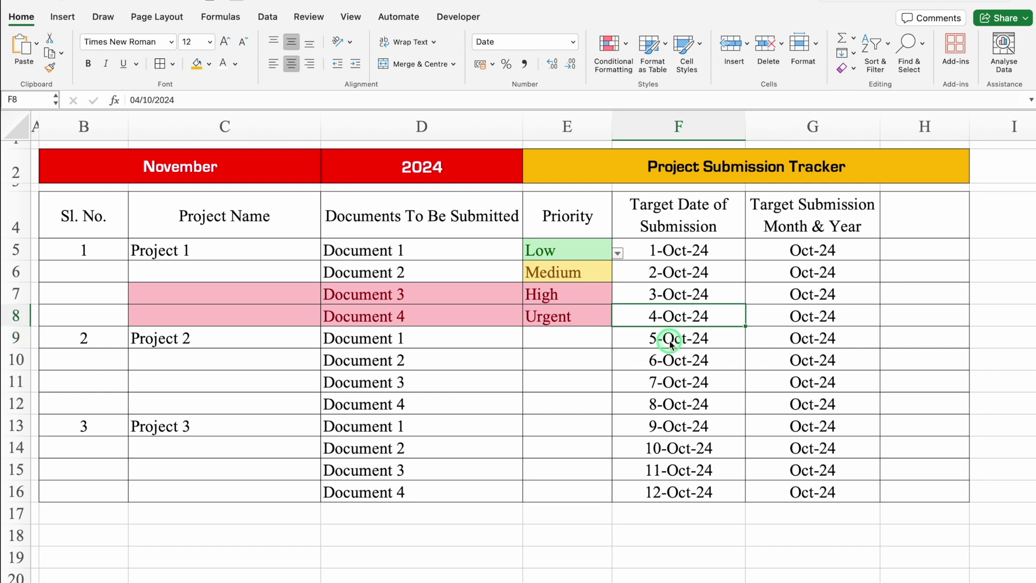
pyautogui.click(351, 17)
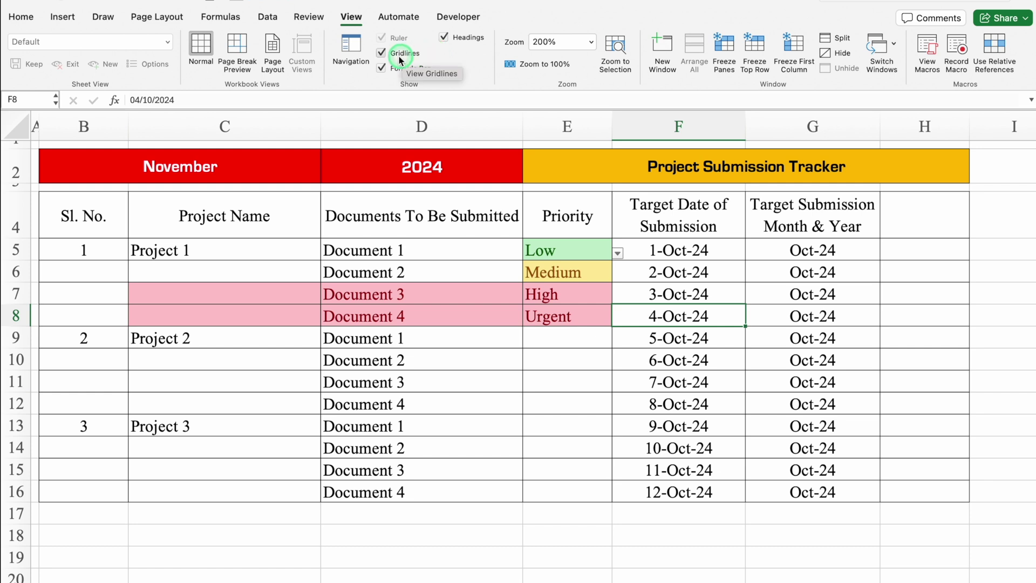
# - Hide the worksheet gridlines
pyautogui.click(421, 56)
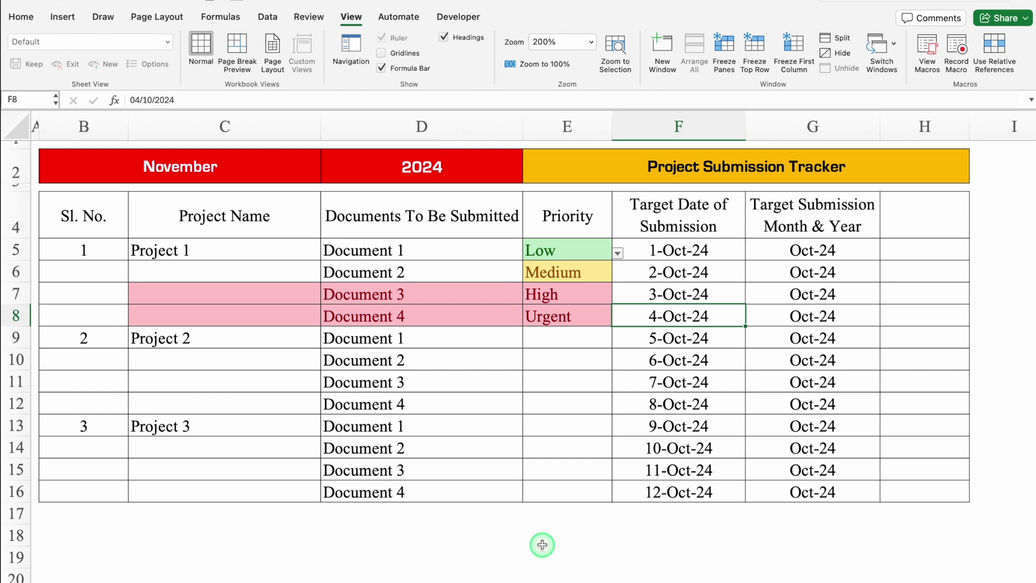
pyautogui.click(1005, 247)
pyautogui.hscroll(10, 1005, 246)
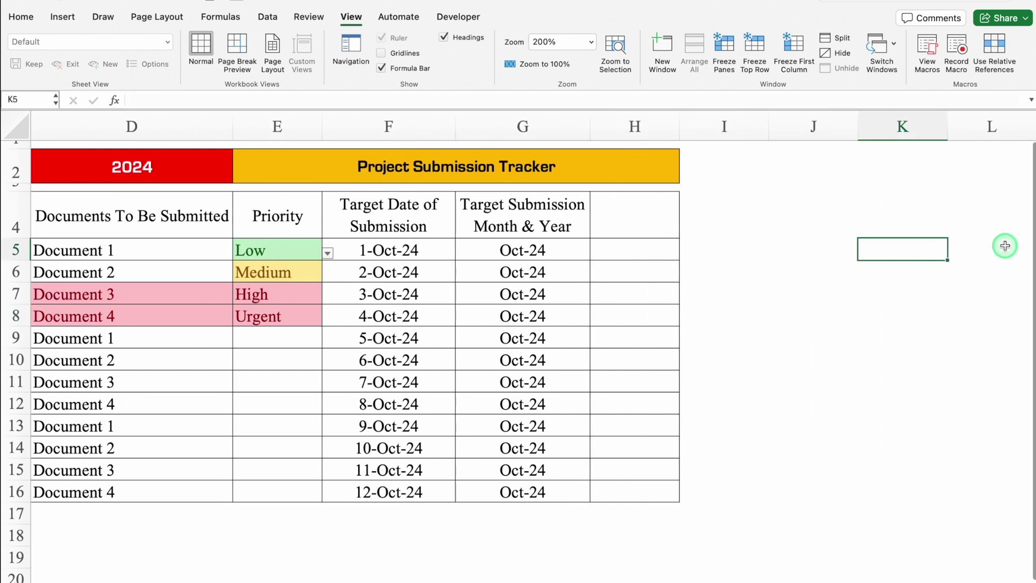
# - Add the heading 'Actual Submission Date' in H4 and fit column H to it
pyautogui.click(344, 214)
pyautogui.moveTo(387, 126); pyautogui.dragTo(423, 127)
pyautogui.write('Actual Su')
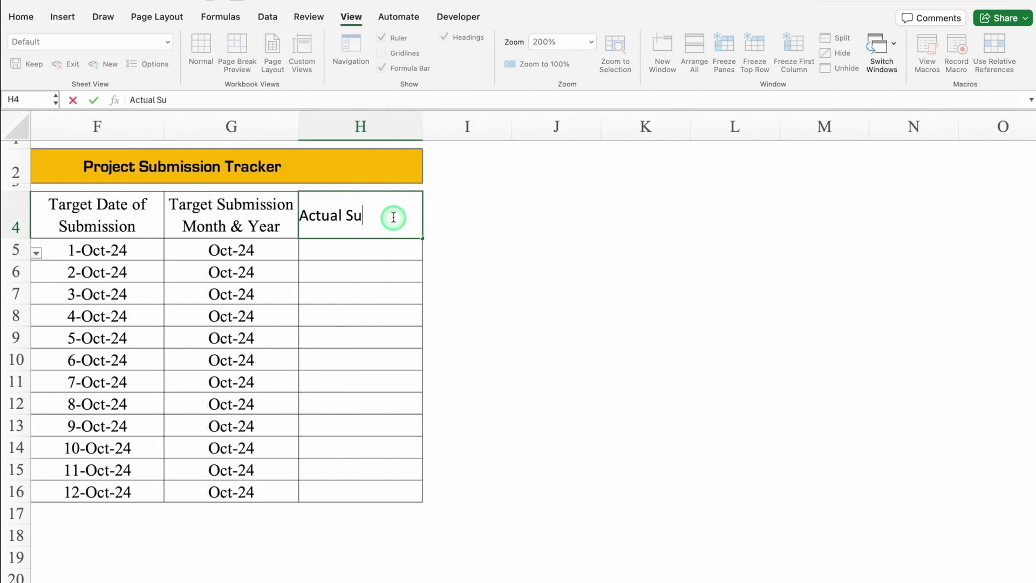
pyautogui.write('bmission Date')
pyautogui.hotkey('ctrl', 'Return')
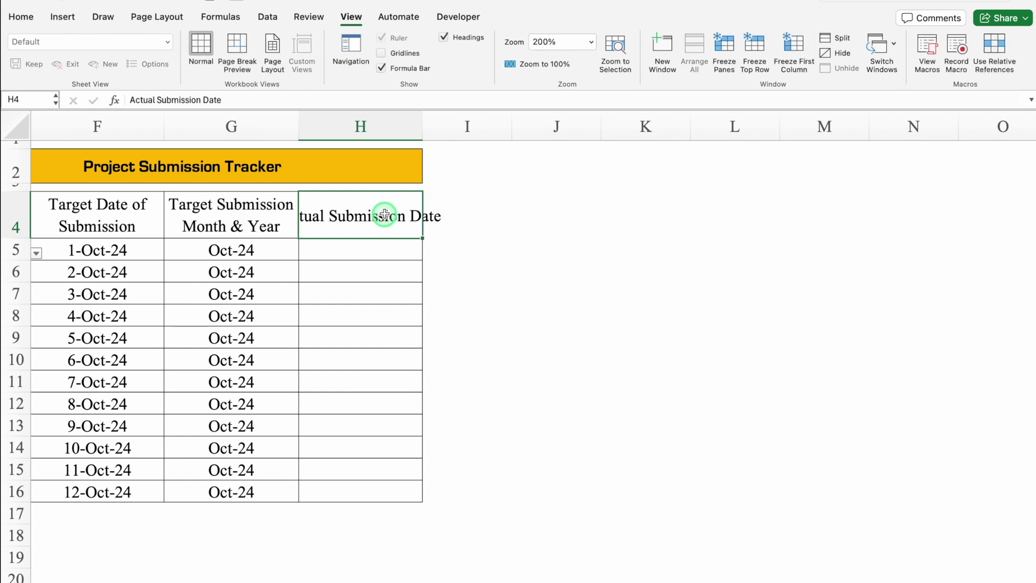
pyautogui.moveTo(423, 127); pyautogui.dragTo(423, 126)
pyautogui.doubleClick(422, 126)
# - Add two-line headings 'Pending From Days' in I4 and 'Time Taken in Completion' in J4, widening both columns
pyautogui.click(503, 211)
pyautogui.write('P')
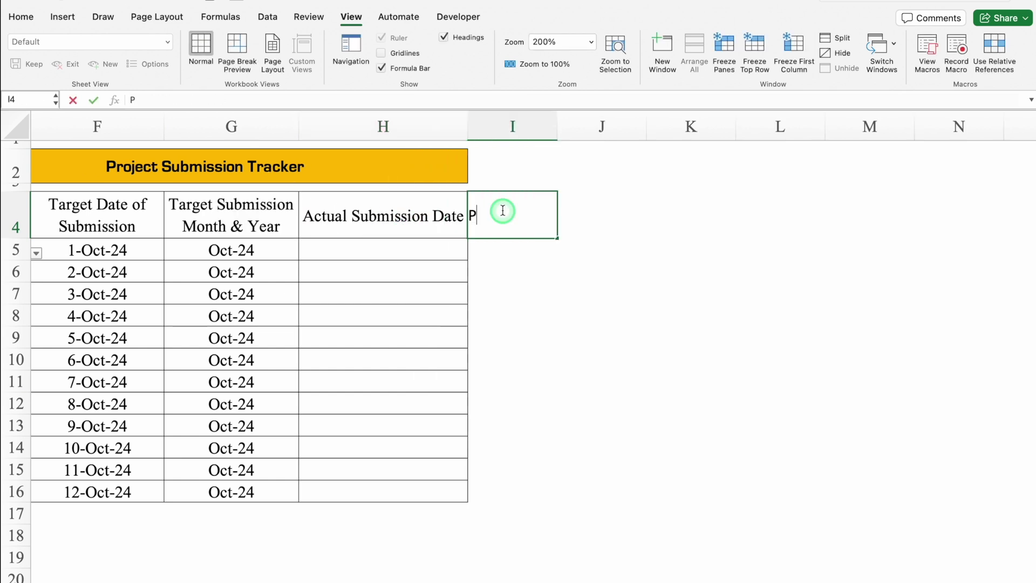
pyautogui.write('ending From')
pyautogui.press('Return')
pyautogui.write('Days')
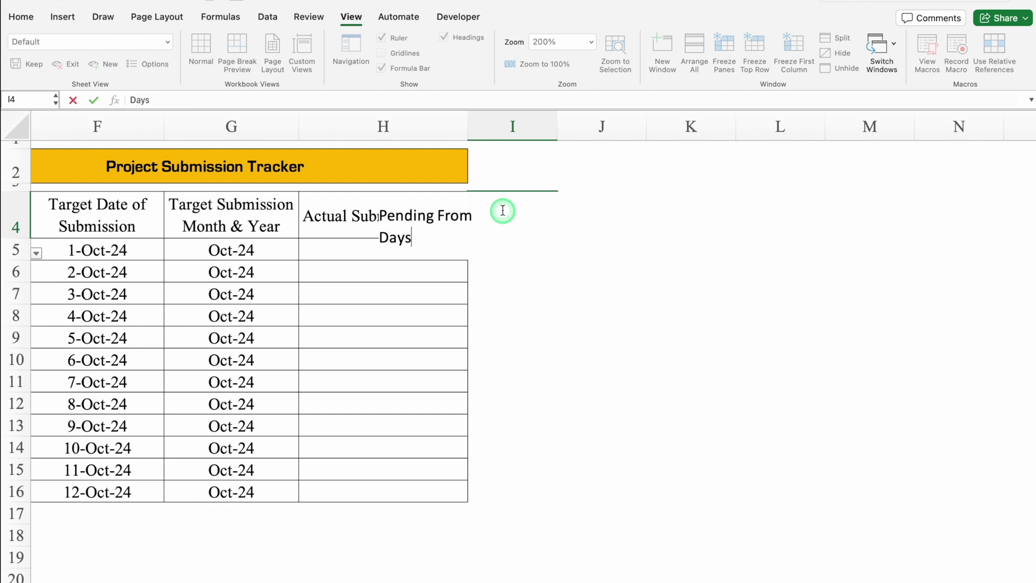
pyautogui.press('Return')
pyautogui.moveTo(560, 126); pyautogui.dragTo(593, 129)
pyautogui.click(650, 219)
pyautogui.write('Time Taken in')
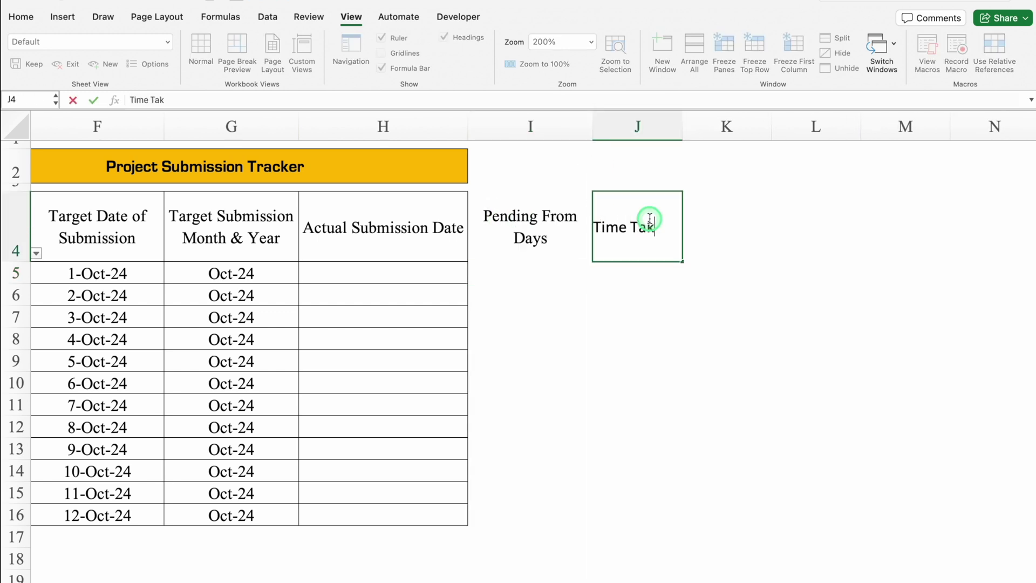
pyautogui.hotkey('alt', 'Return')
pyautogui.write('Completion')
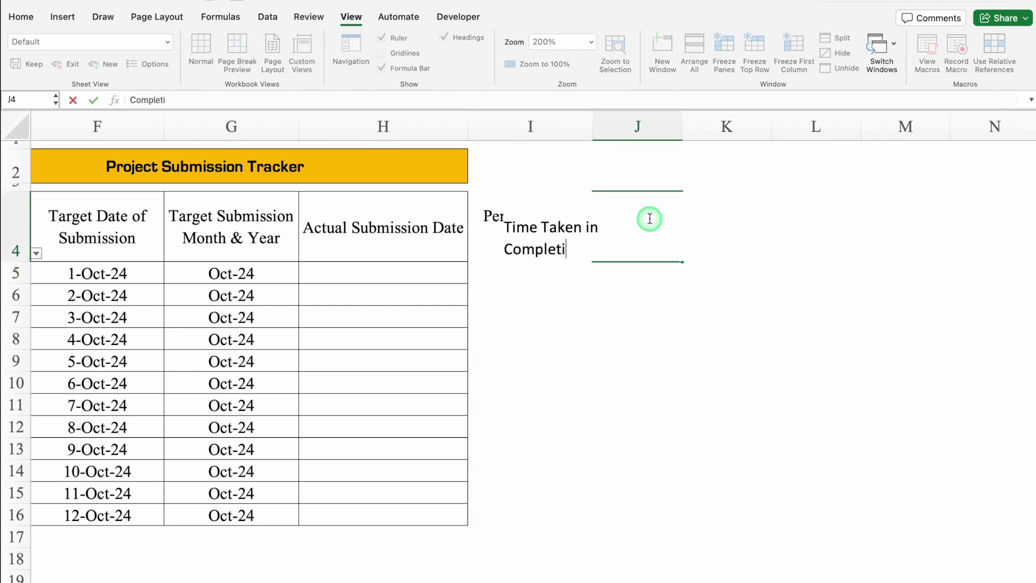
pyautogui.press('Return')
pyautogui.moveTo(682, 126); pyautogui.dragTo(700, 134)
# - Add 'Status' in K4 and 'Comments' in L4, widen column L, and select I4:L16
pyautogui.click(747, 229)
pyautogui.write('Status')
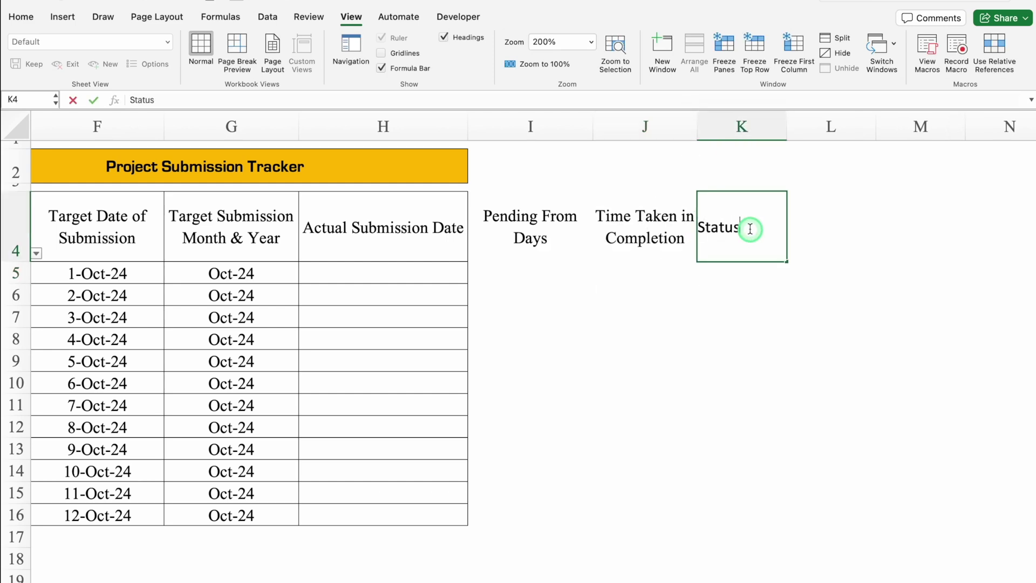
pyautogui.press('Tab')
pyautogui.write('Comments')
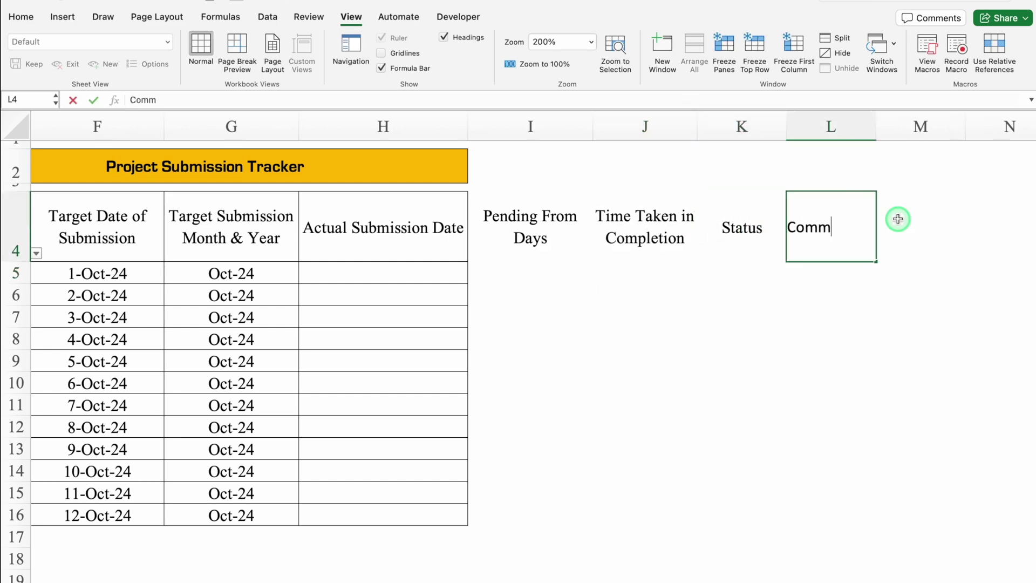
pyautogui.press('Tab')
pyautogui.moveTo(877, 126); pyautogui.dragTo(962, 134)
pyautogui.moveTo(504, 231); pyautogui.dragTo(870, 514)
pyautogui.click(28, 17)
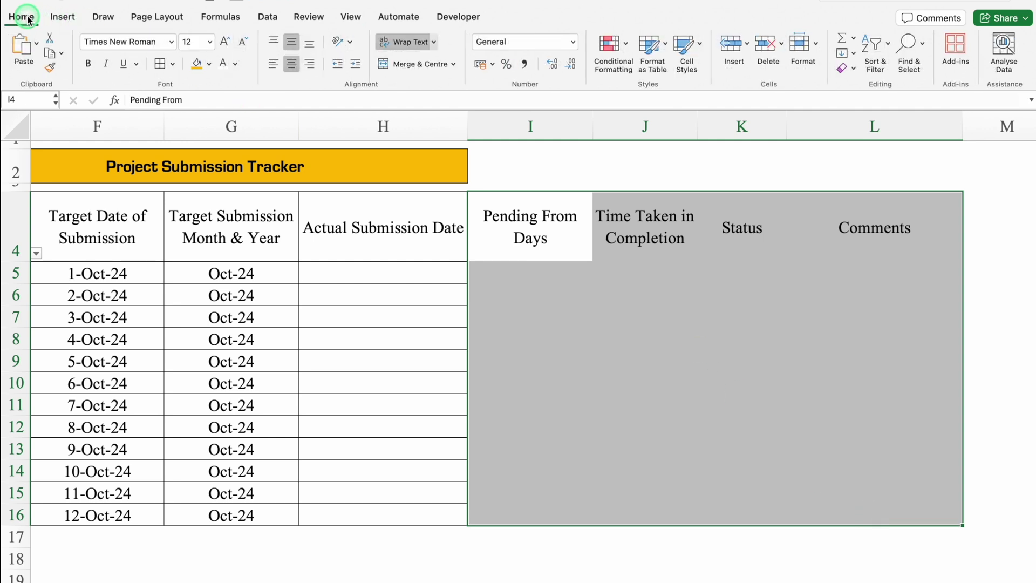
# - Add all borders to I4:L16 and merge I2:L2 into a blue-filled banner
pyautogui.click(159, 64)
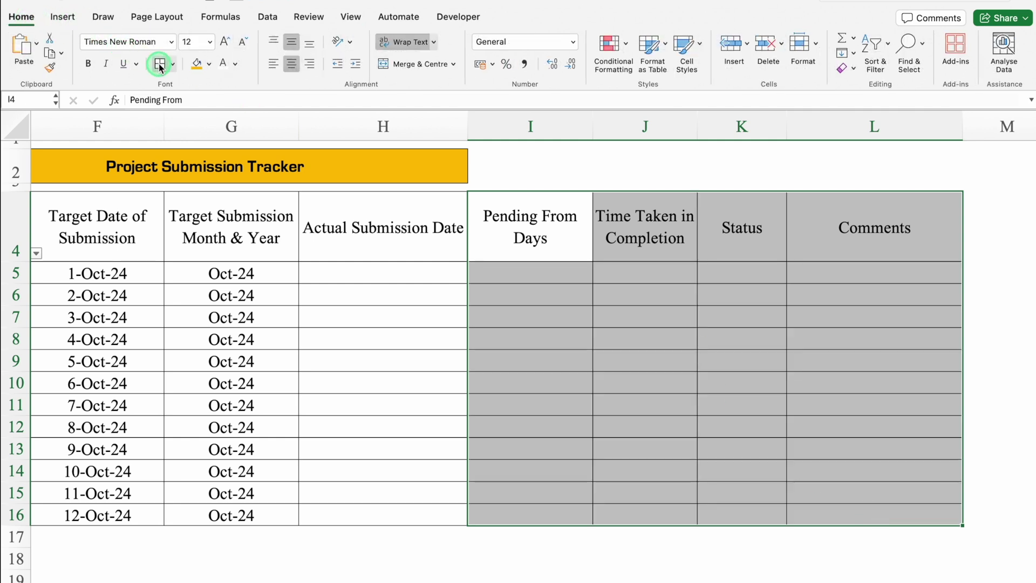
pyautogui.click(528, 167)
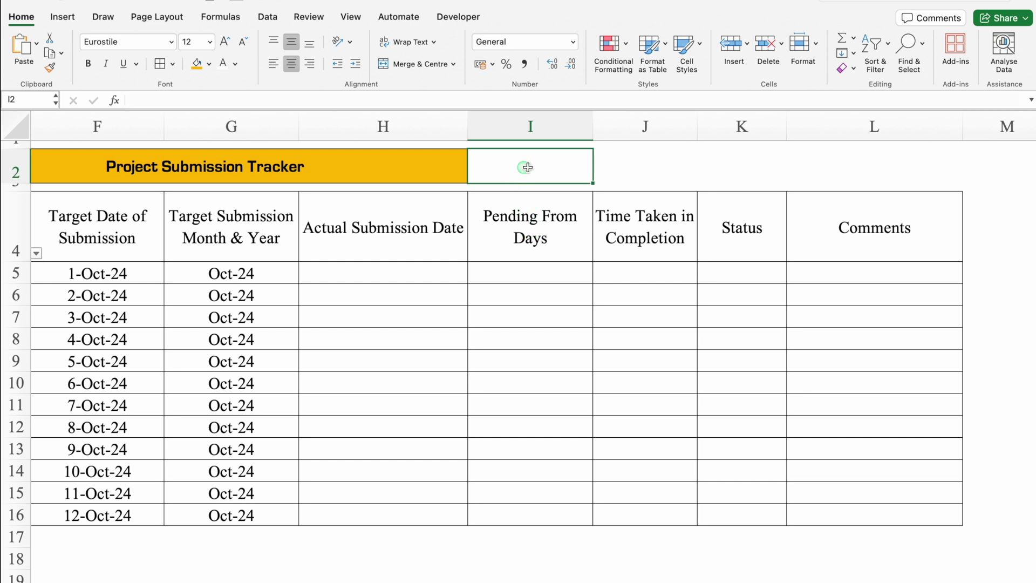
pyautogui.moveTo(527, 167); pyautogui.dragTo(851, 160)
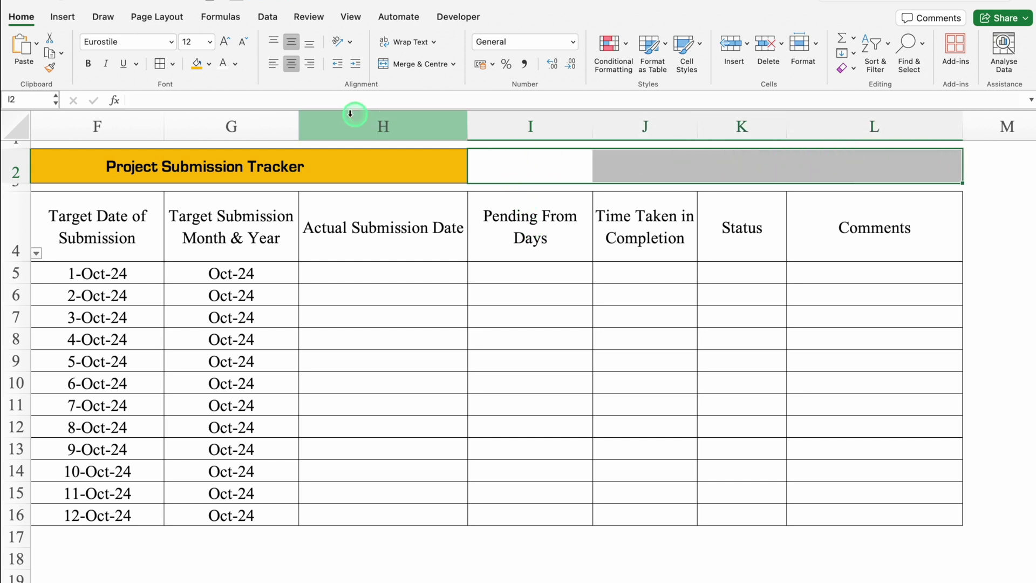
pyautogui.click(401, 64)
pyautogui.click(209, 64)
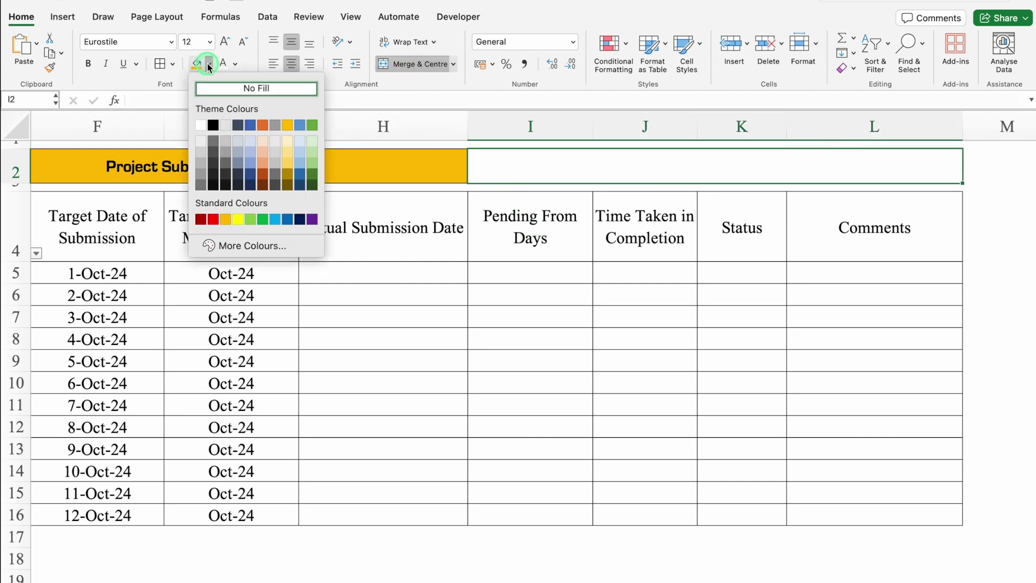
pyautogui.click(289, 220)
# - Copy the 4-Oct-24 date from F8 so it can be pasted into H5
pyautogui.hscroll(-10, 397, 575)
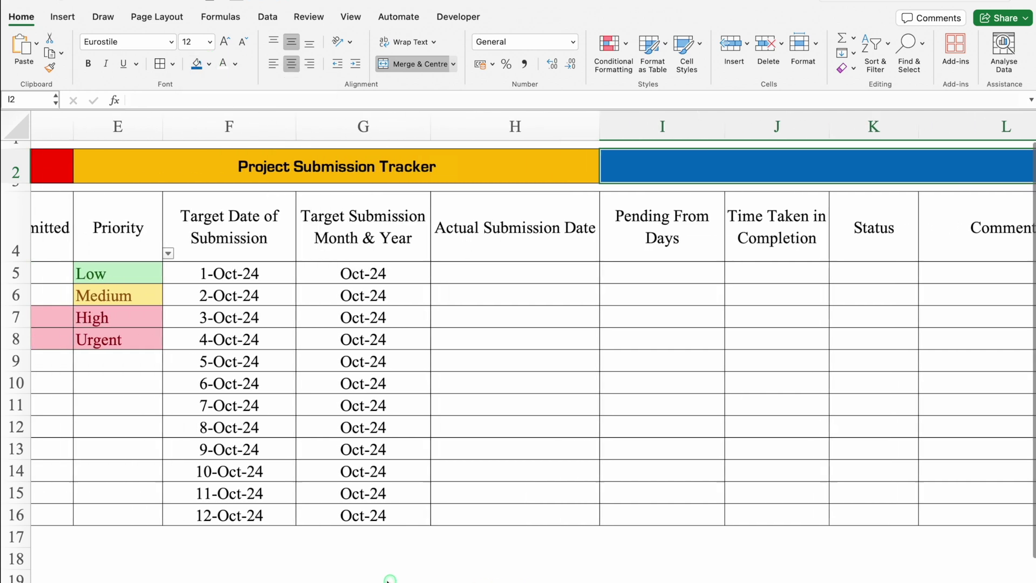
pyautogui.hscroll(-3, 192, 578)
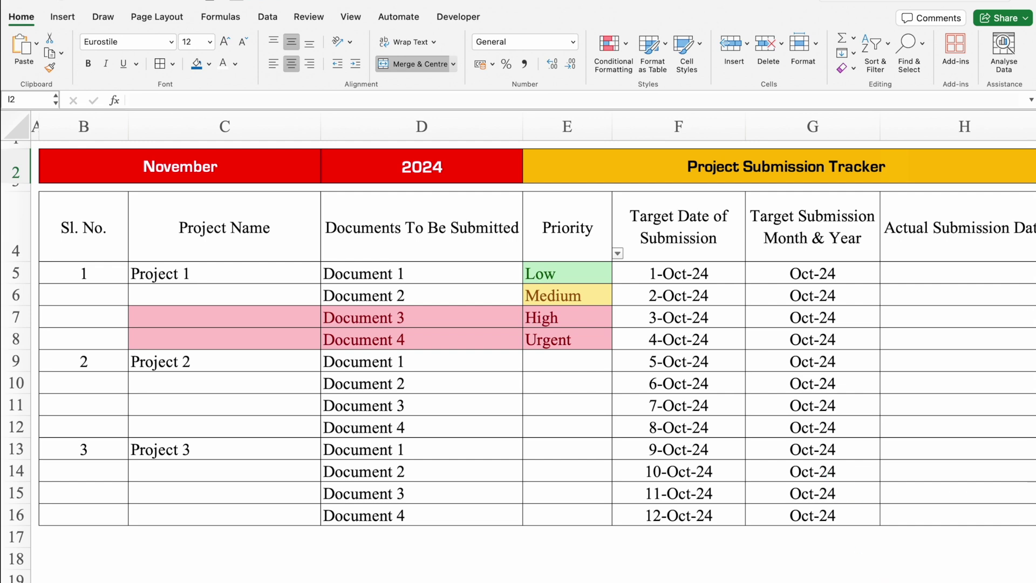
pyautogui.scroll(-2, 518, 346)
pyautogui.hscroll(5, 518, 346)
pyautogui.click(475, 257)
pyautogui.click(193, 337)
pyautogui.click(214, 318)
pyautogui.hotkey('ctrl', 'c')
pyautogui.click(435, 256)
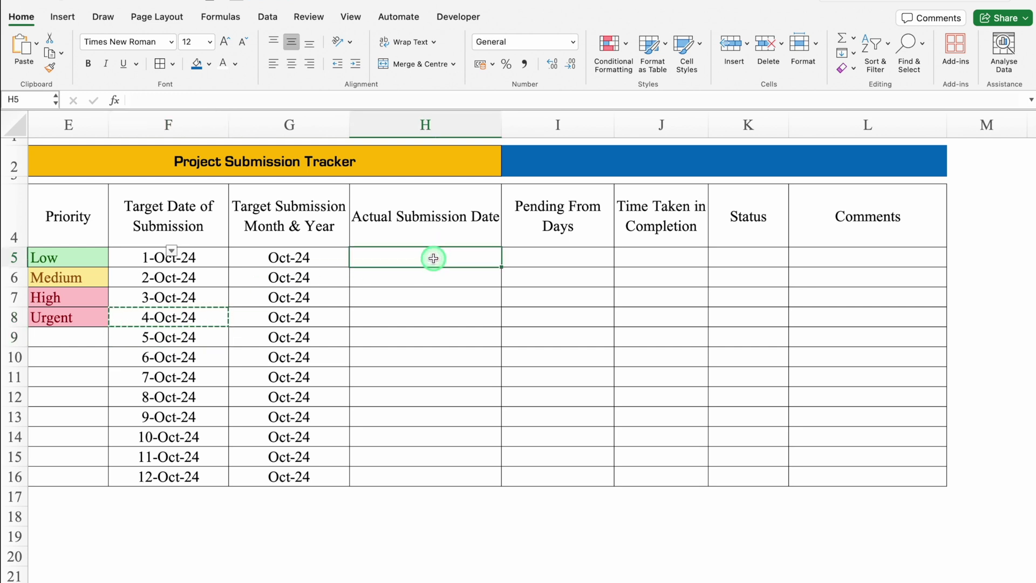
# - Paste the 4-Oct-24 submission date into H5 and H7
pyautogui.hotkey('ctrl', 'v')
pyautogui.hotkey('ctrl', 'c')
pyautogui.click(455, 296)
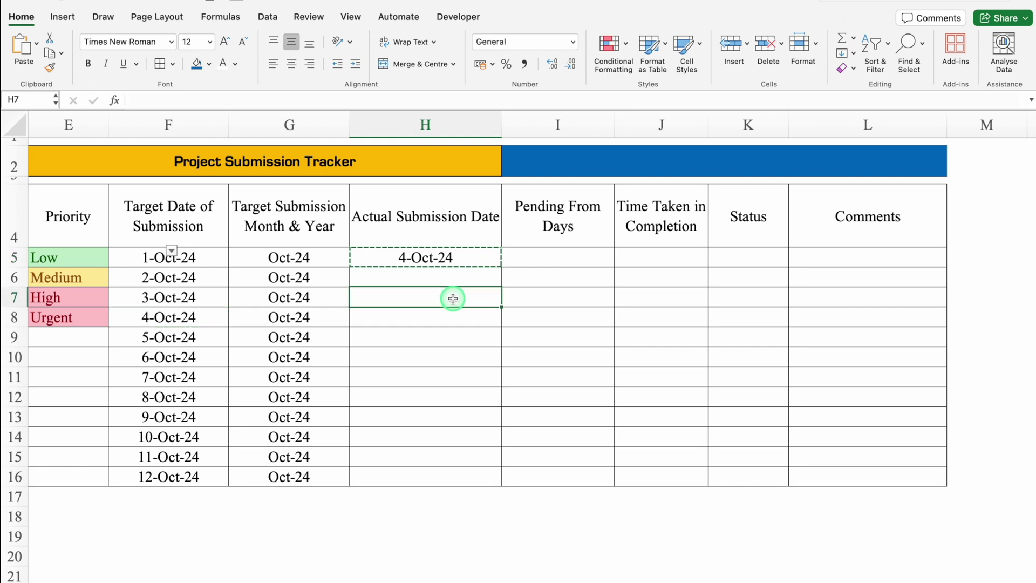
pyautogui.hotkey('ctrl', 'v')
# - Enter =TODAY()-F5 in I5 and centre the result
pyautogui.click(559, 257)
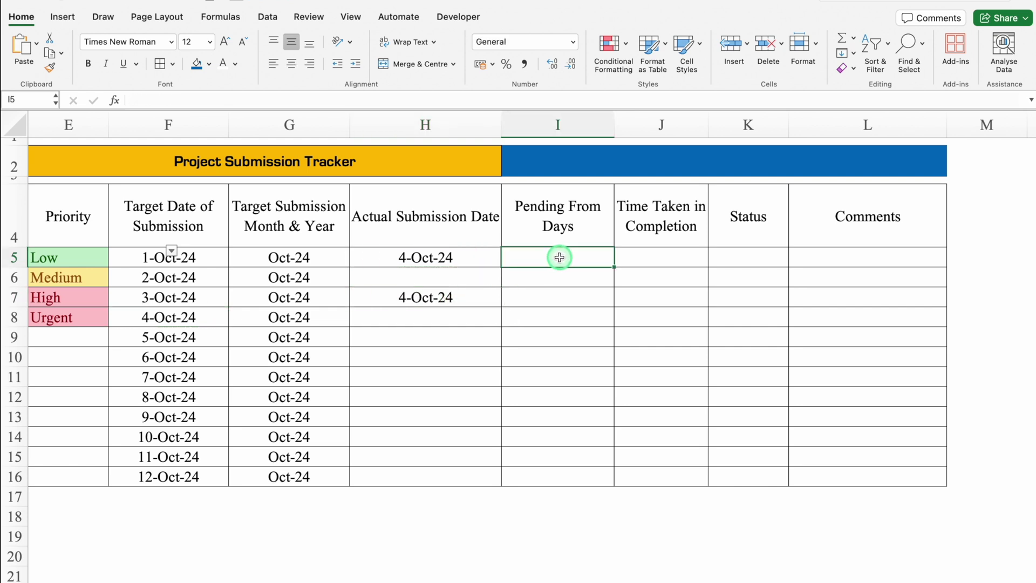
pyautogui.write('=today')
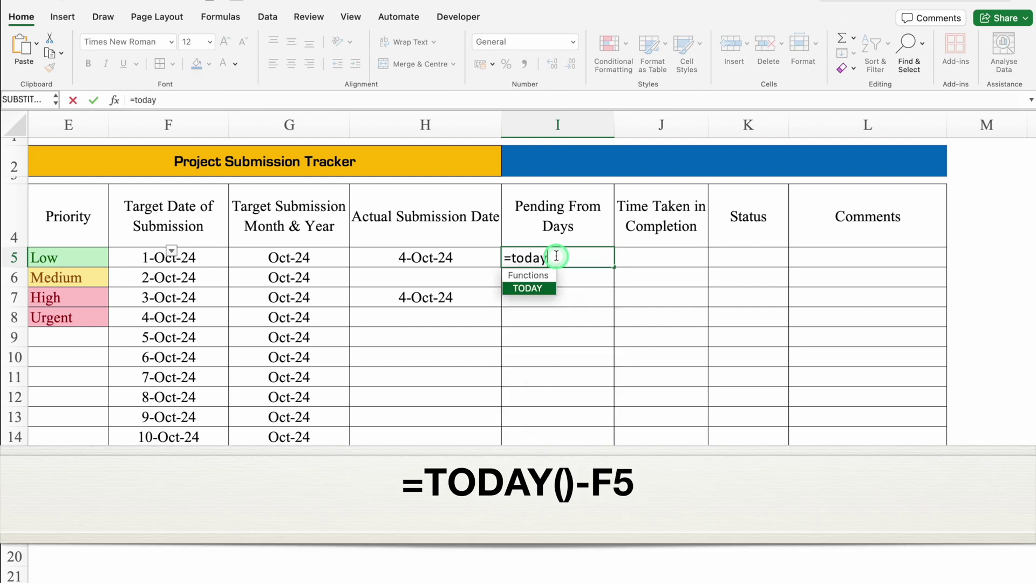
pyautogui.doubleClick(532, 291)
pyautogui.write(')')
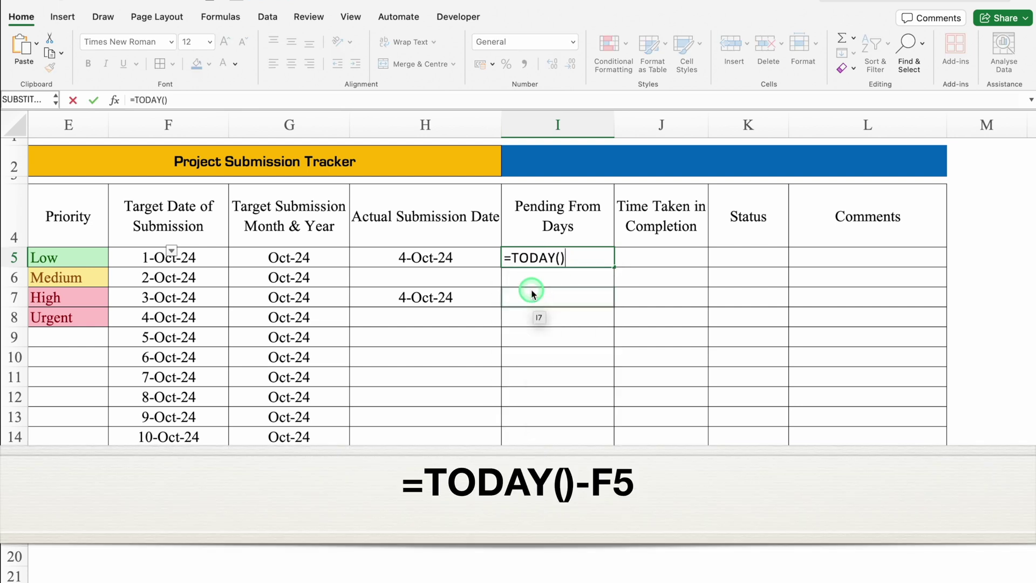
pyautogui.write('-')
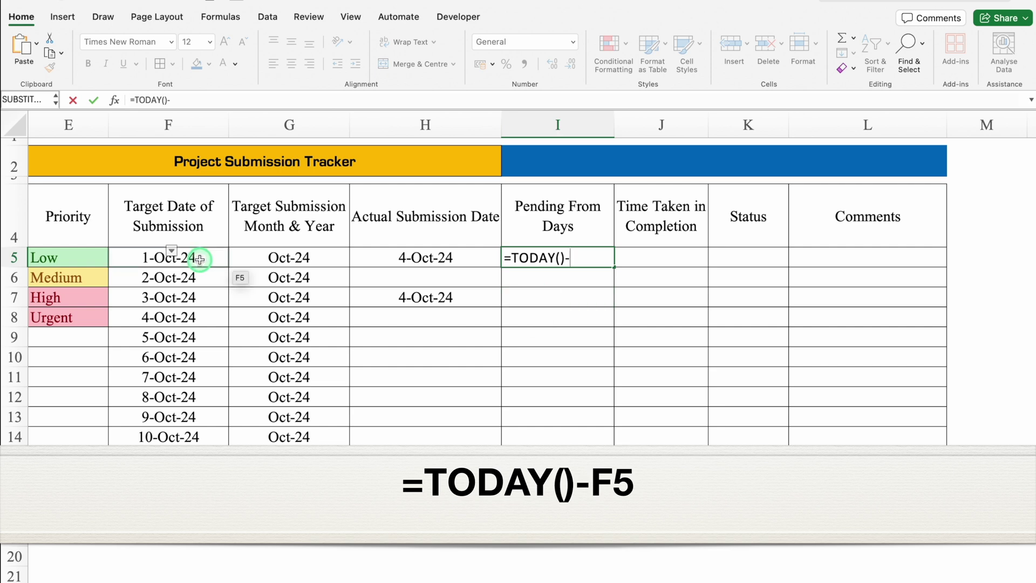
pyautogui.click(201, 261)
pyautogui.press('Return')
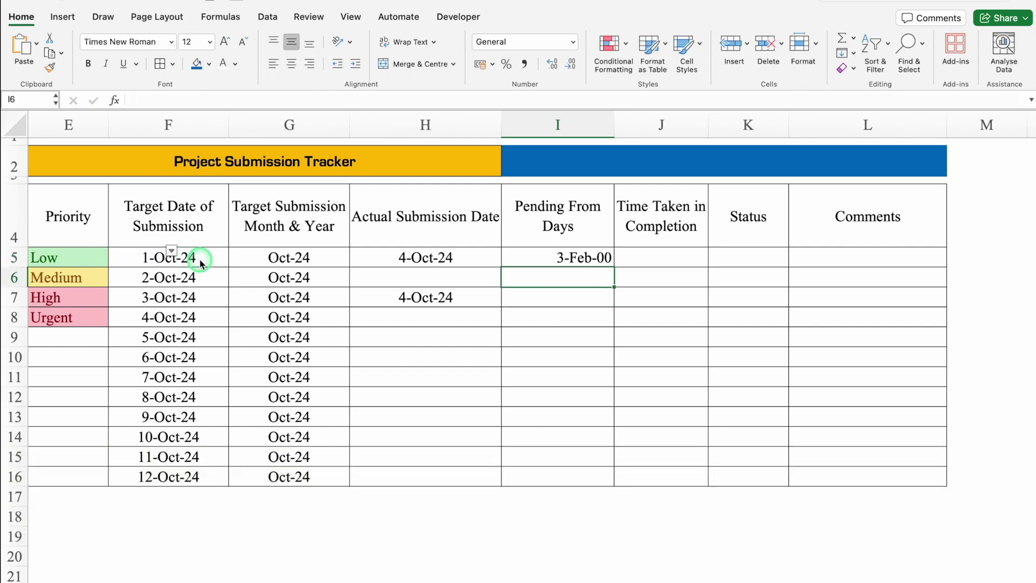
pyautogui.click(547, 257)
pyautogui.click(290, 66)
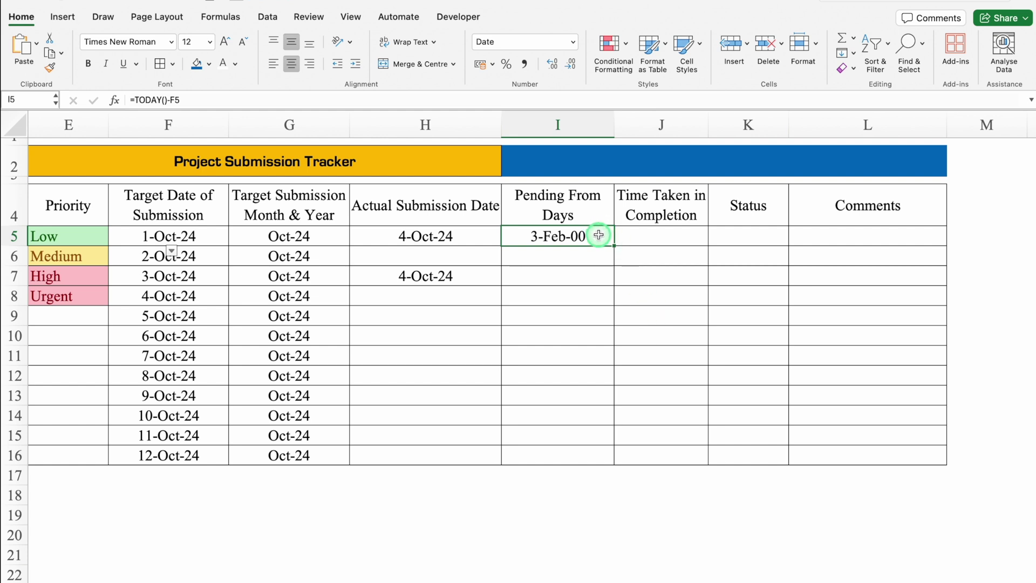
# - Set I5:I16 to the General number format so I5 shows 34
pyautogui.moveTo(615, 246); pyautogui.dragTo(602, 451)
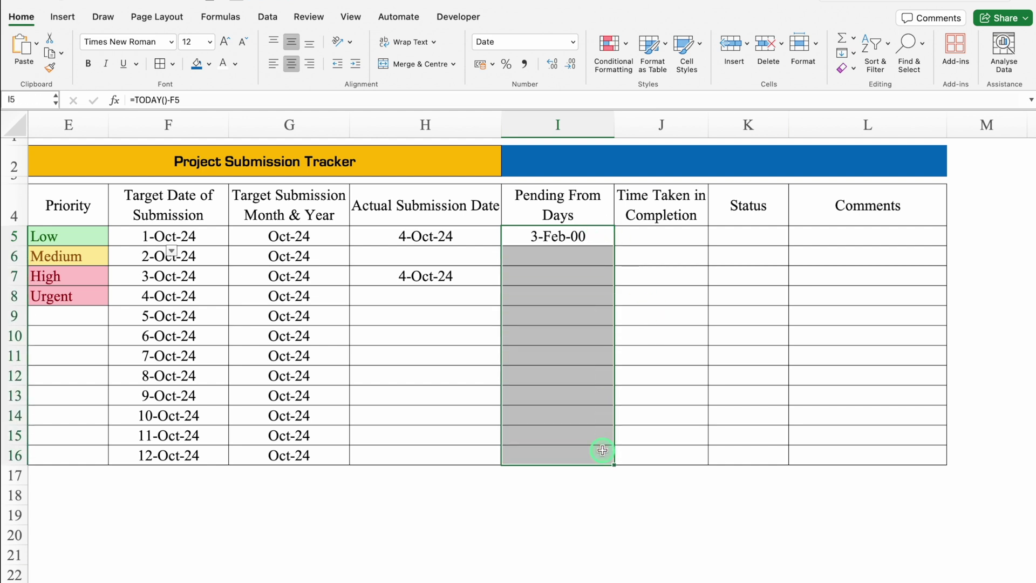
pyautogui.press('super+1')
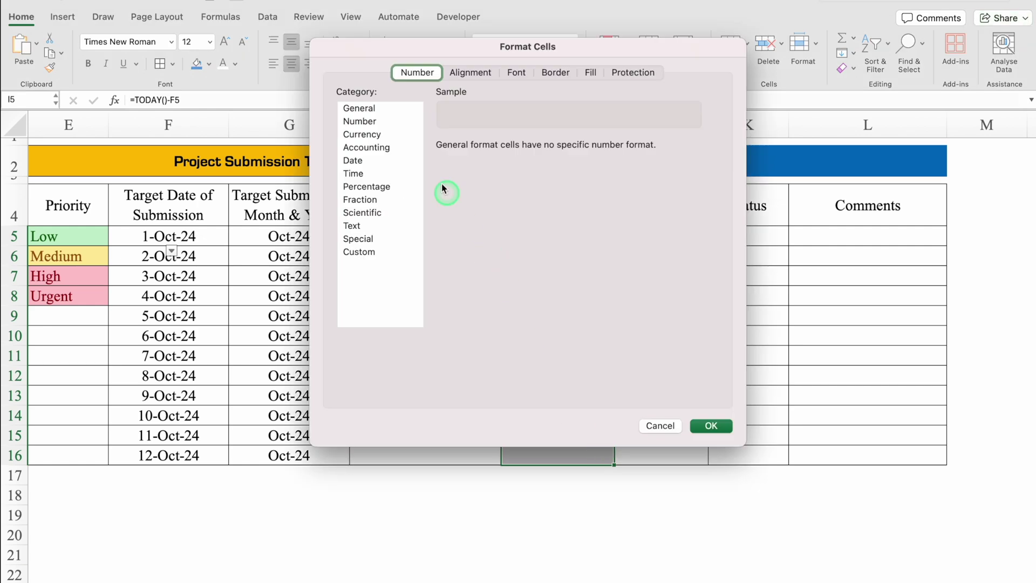
pyautogui.click(372, 109)
pyautogui.click(711, 426)
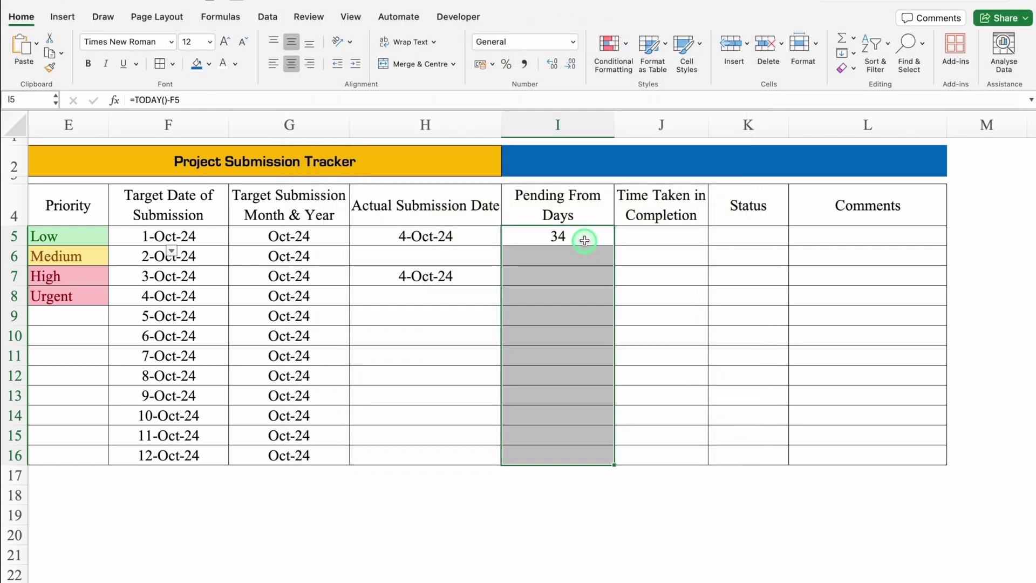
# - Clear the target date from F5 to test the pending-days formula
pyautogui.click(584, 240)
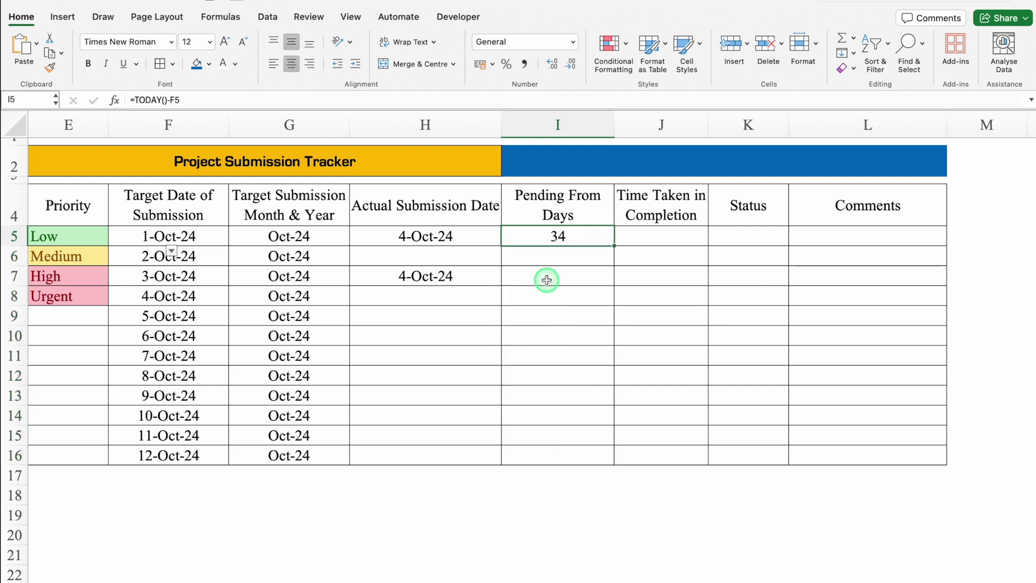
pyautogui.click(203, 233)
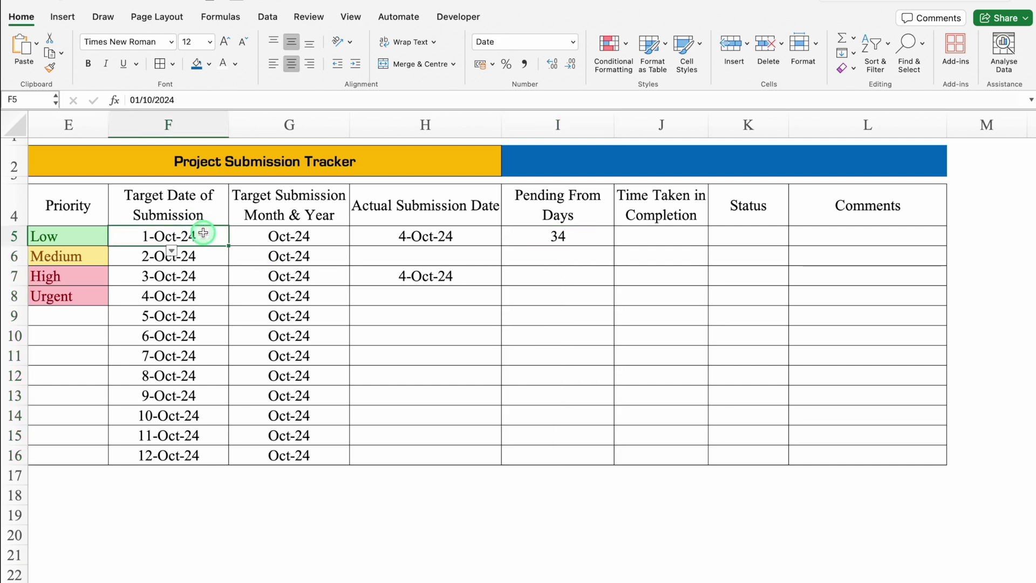
pyautogui.press('Delete')
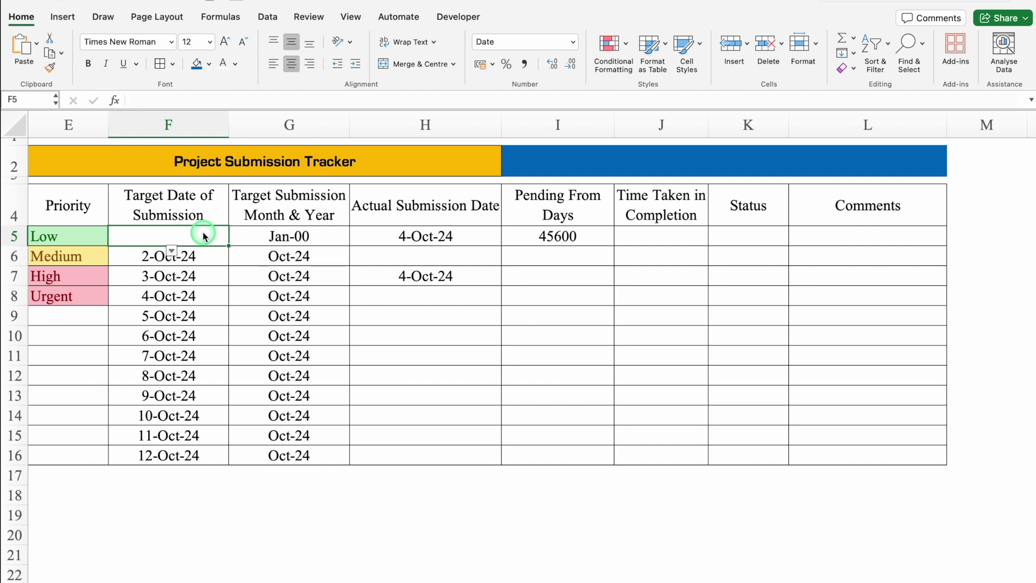
pyautogui.click(546, 238)
# - Rewrite I5 as =IF(F5="","",TODAY()-F5) so it stays blank without a target date
pyautogui.click(133, 100)
pyautogui.write('IF')
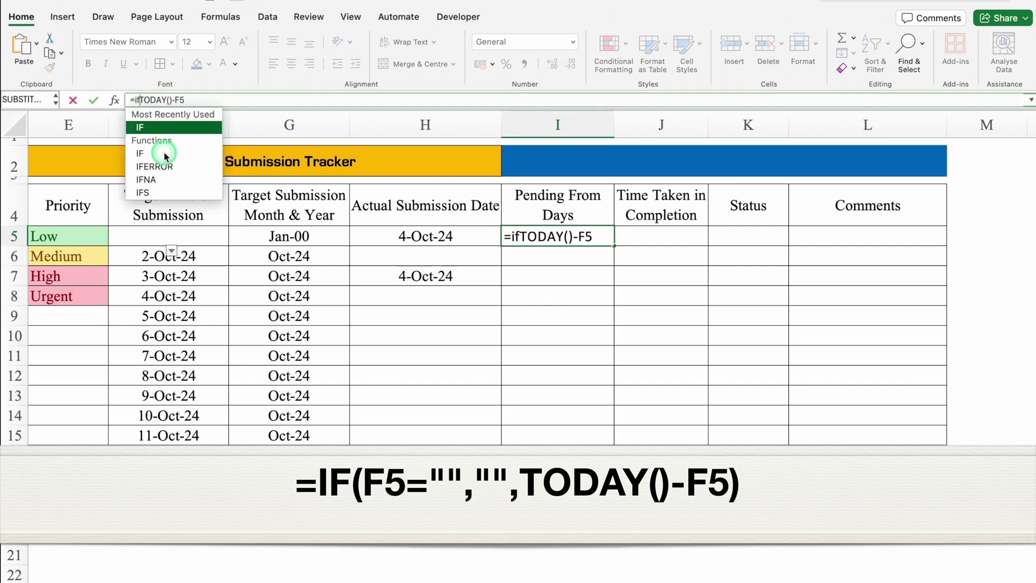
pyautogui.doubleClick(157, 128)
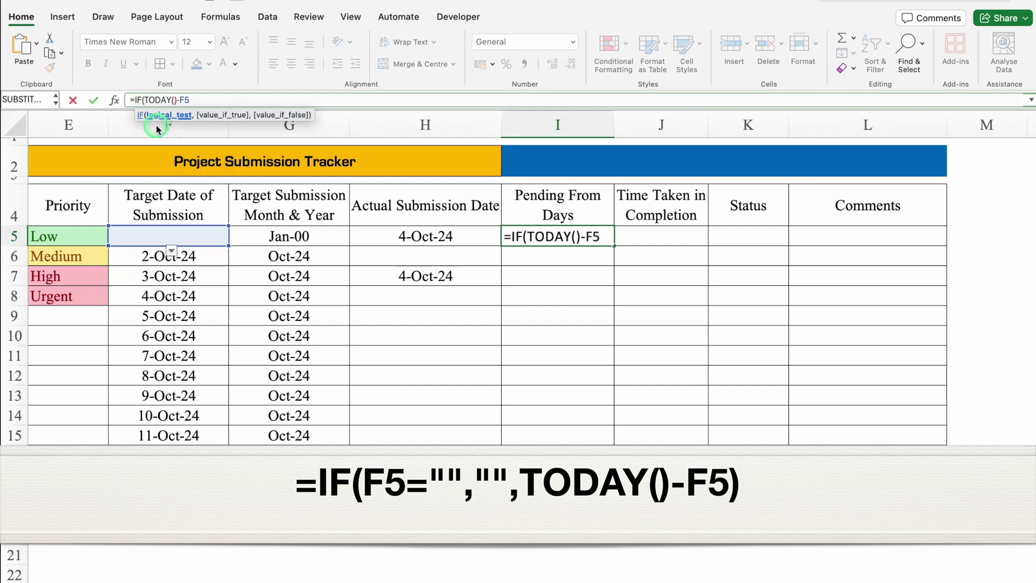
pyautogui.click(201, 235)
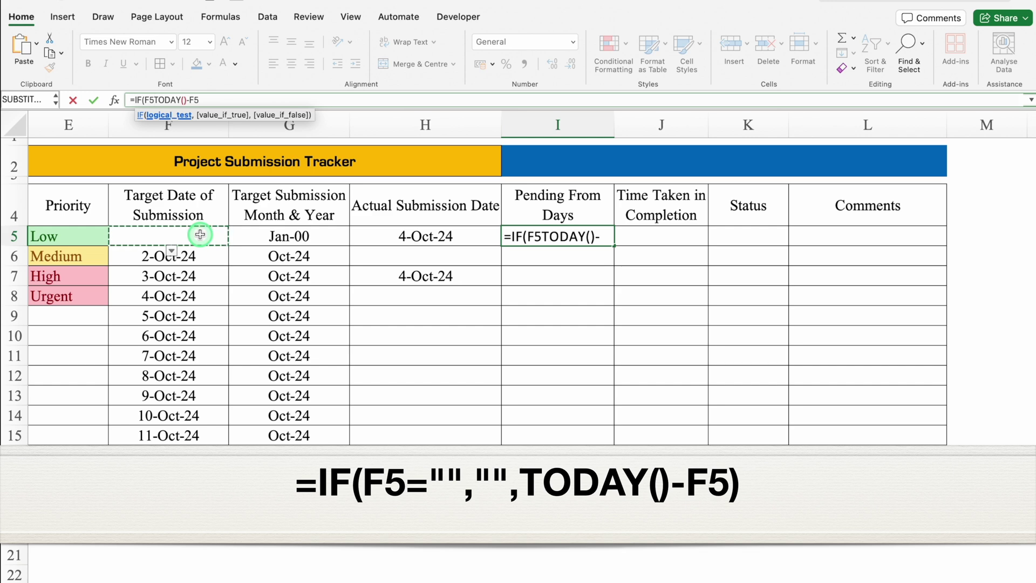
pyautogui.write('=')
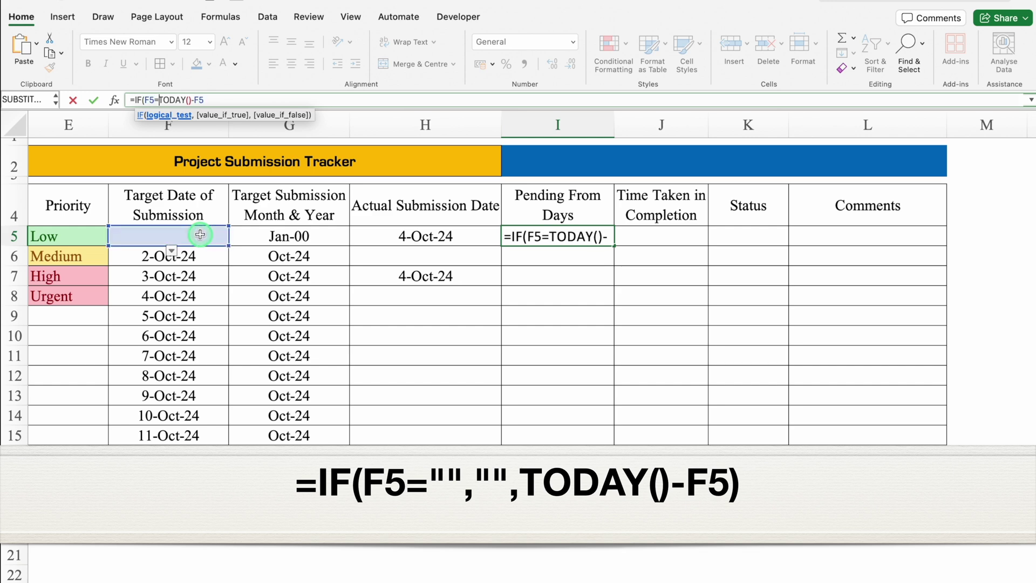
pyautogui.write('""')
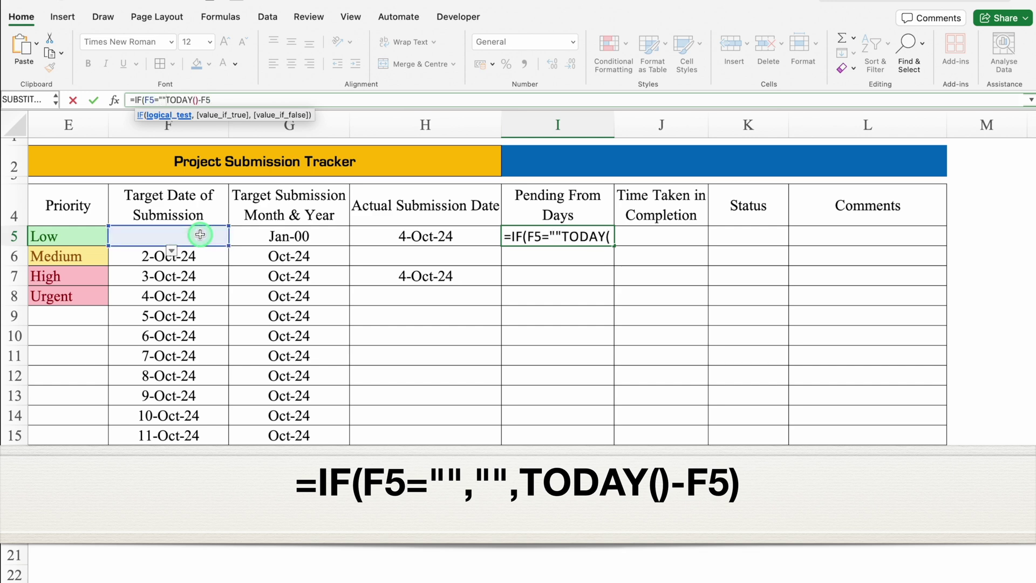
pyautogui.write(',')
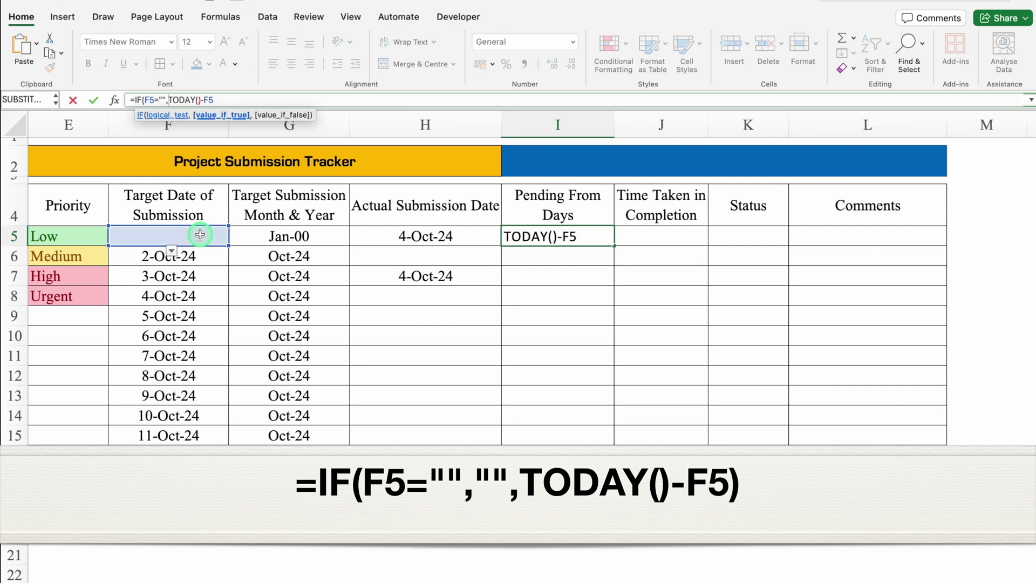
pyautogui.write('""')
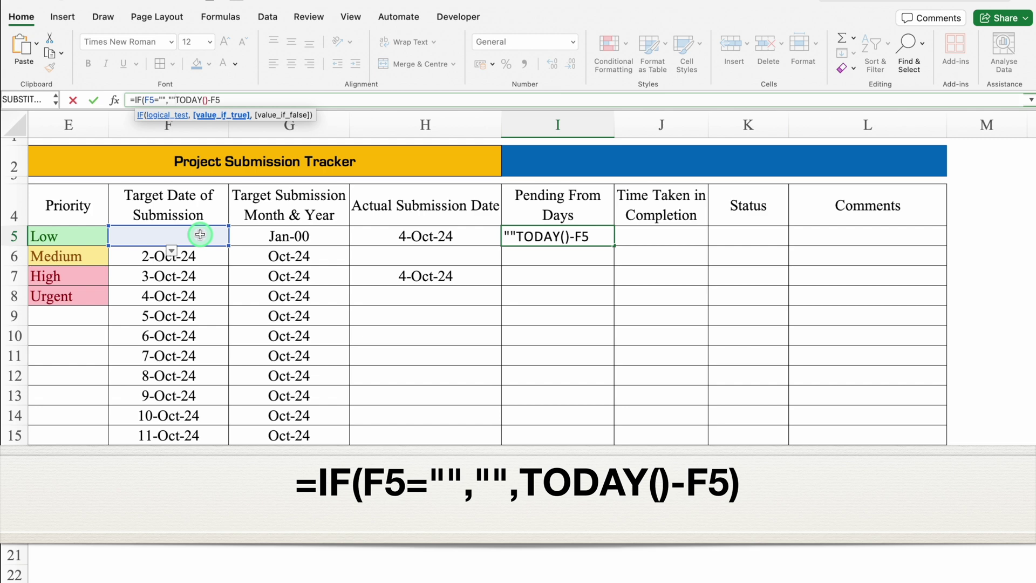
pyautogui.write(',')
pyautogui.click(255, 99)
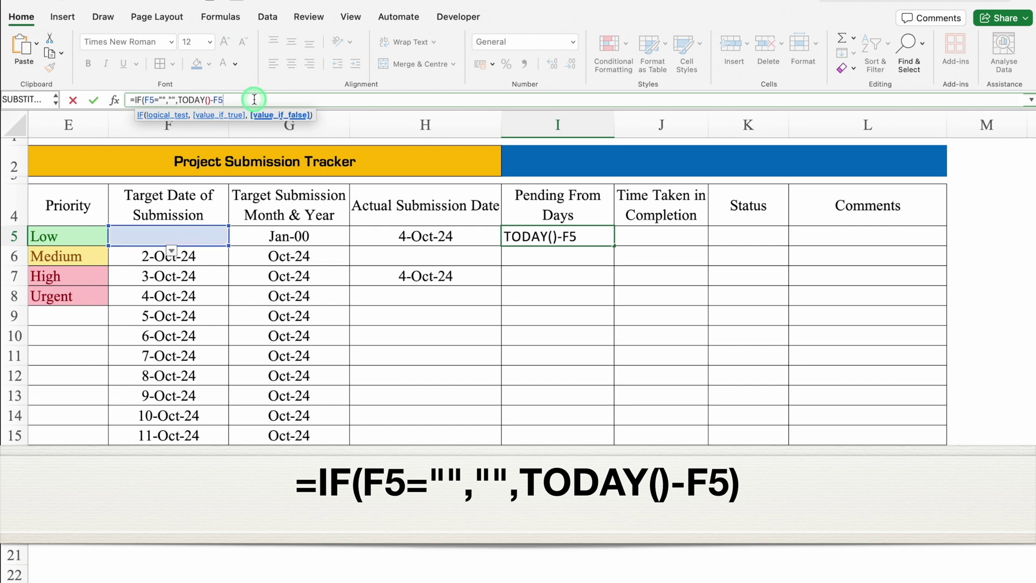
pyautogui.write(')')
pyautogui.press('Return')
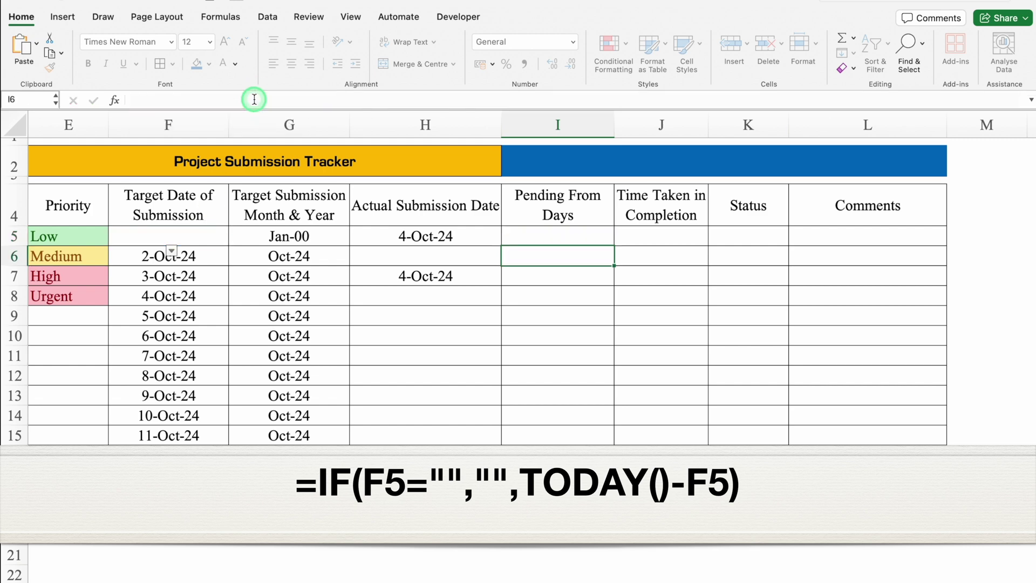
# - Copy the 2-Oct-24 date from F6 into F5, making I5 show 33
pyautogui.click(540, 236)
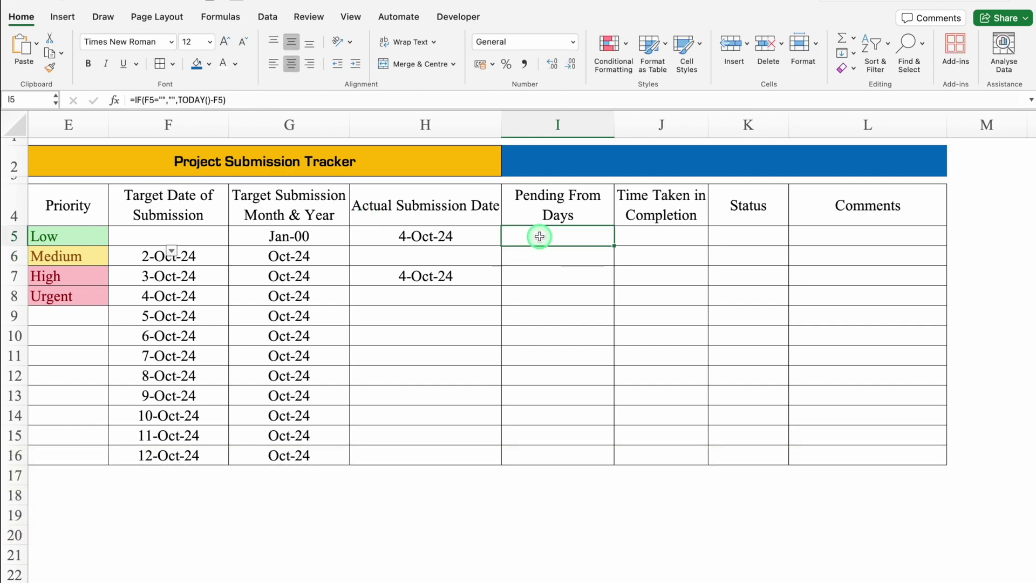
pyautogui.click(206, 258)
pyautogui.press('super+c')
pyautogui.click(195, 238)
pyautogui.press('super+v')
pyautogui.click(562, 237)
pyautogui.press('Escape')
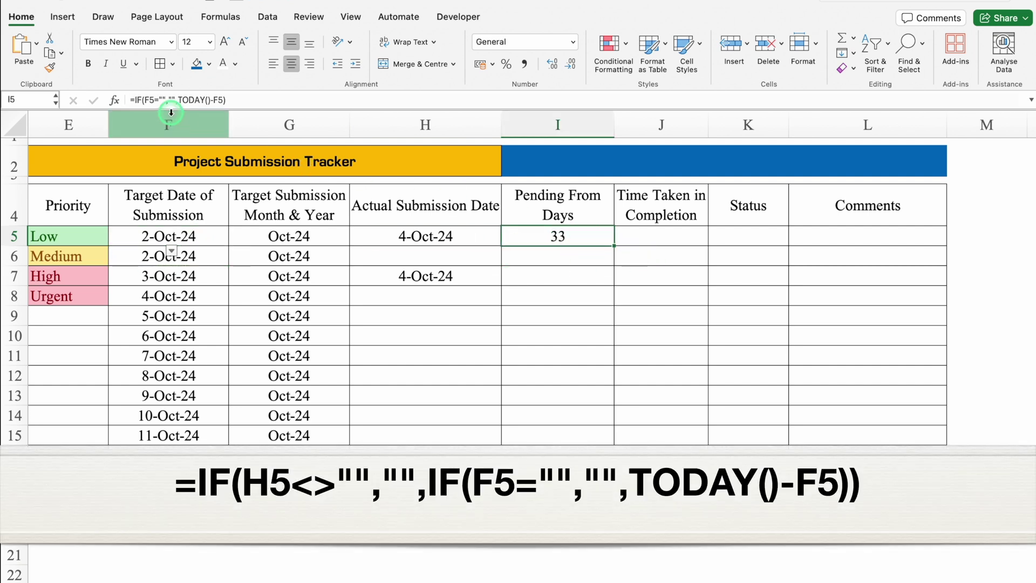
# - Wrap I5 in an outer IF(H5<>"","", ...) so it blanks once a submission date exists
pyautogui.click(139, 101)
pyautogui.write('if')
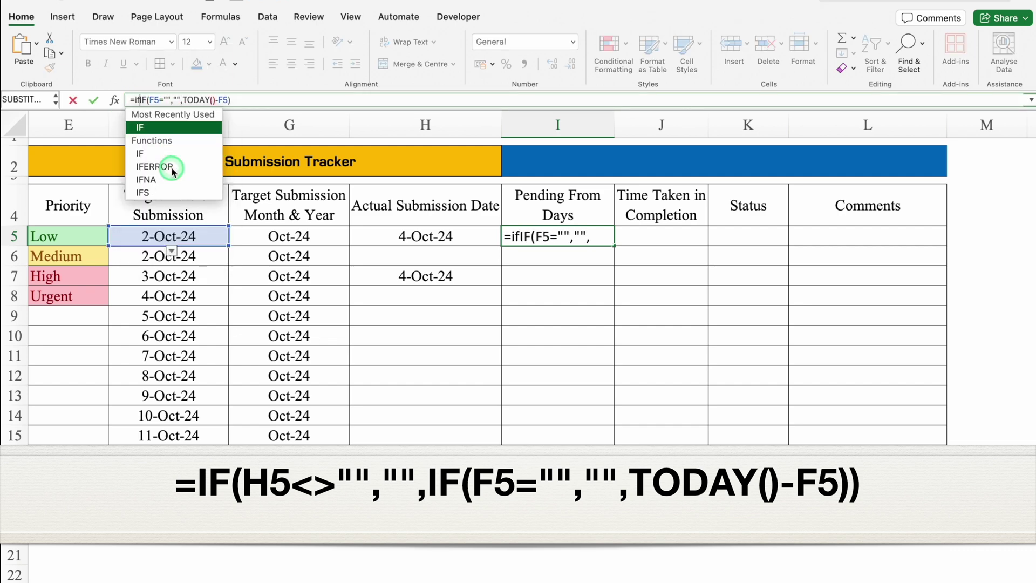
pyautogui.doubleClick(171, 128)
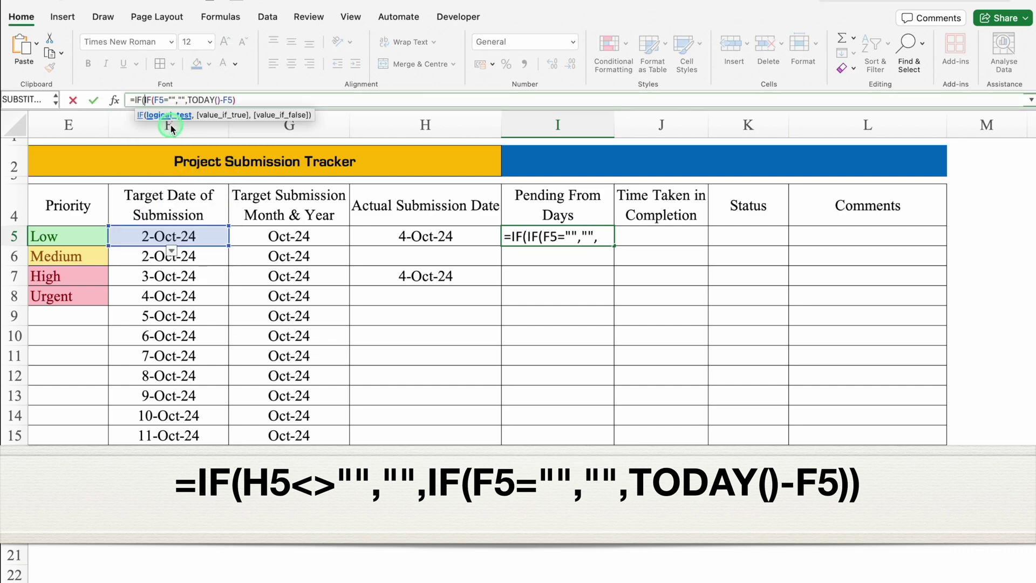
pyautogui.click(407, 235)
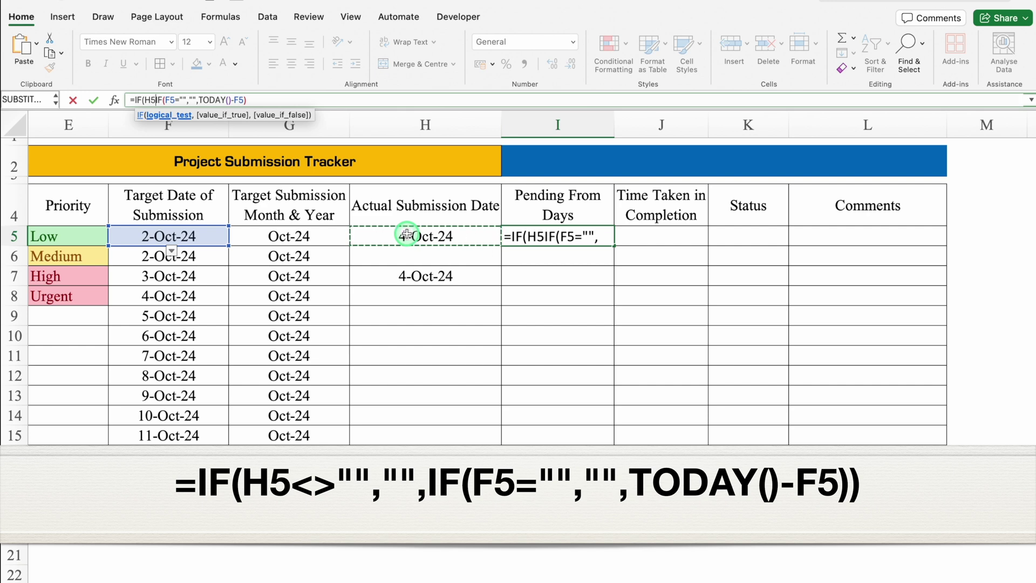
pyautogui.write('<')
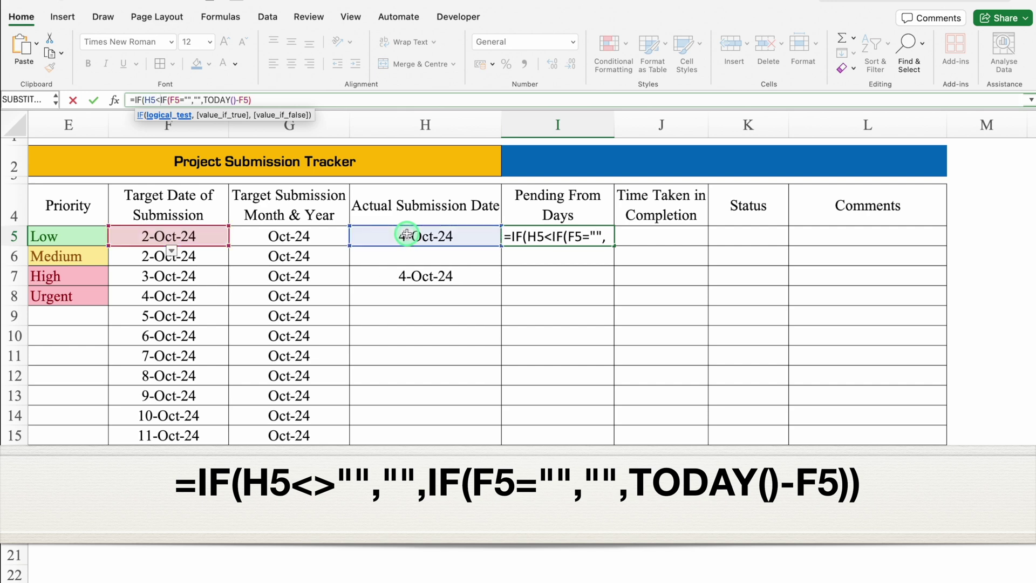
pyautogui.write('>')
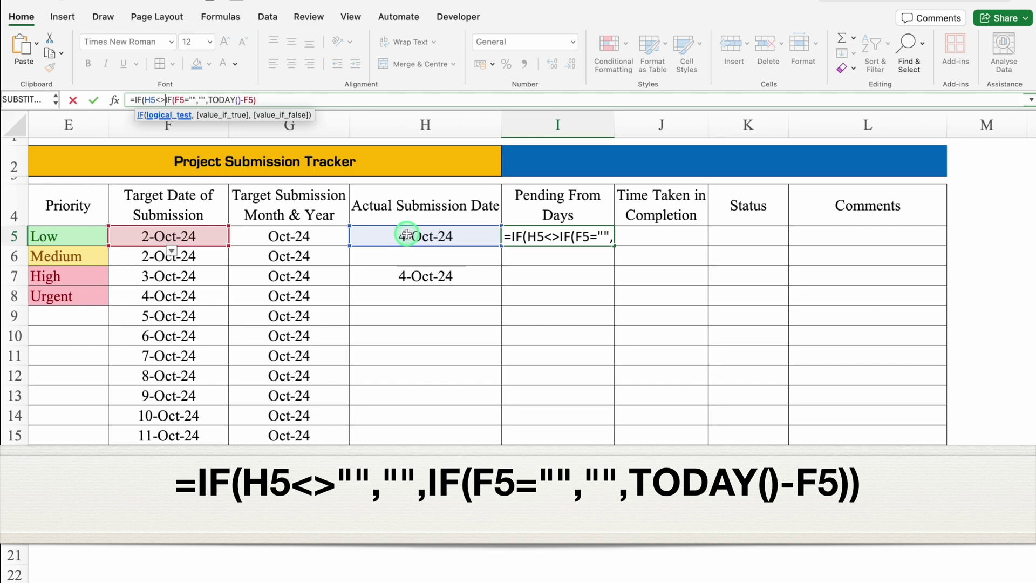
pyautogui.write('""')
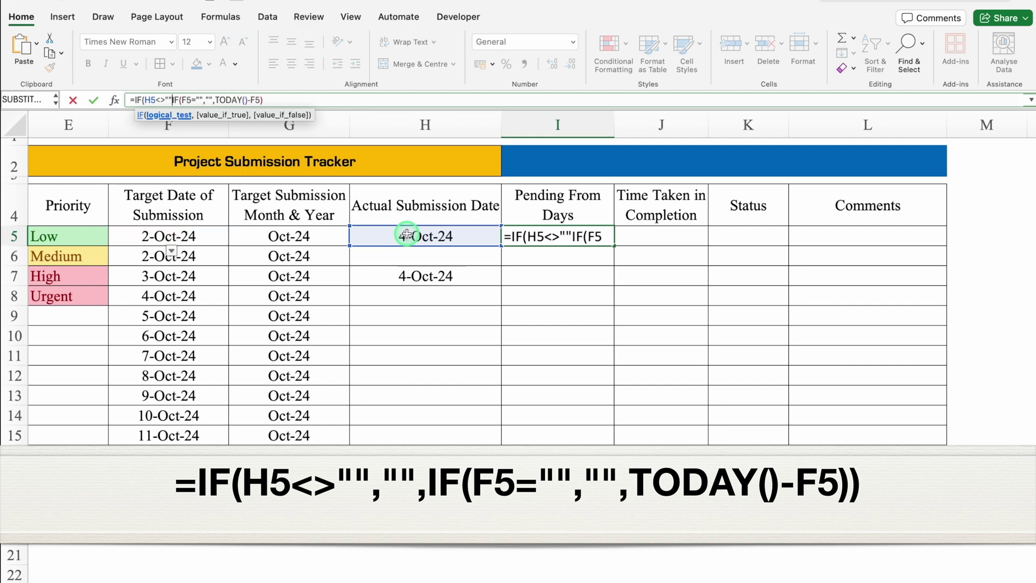
pyautogui.write(',')
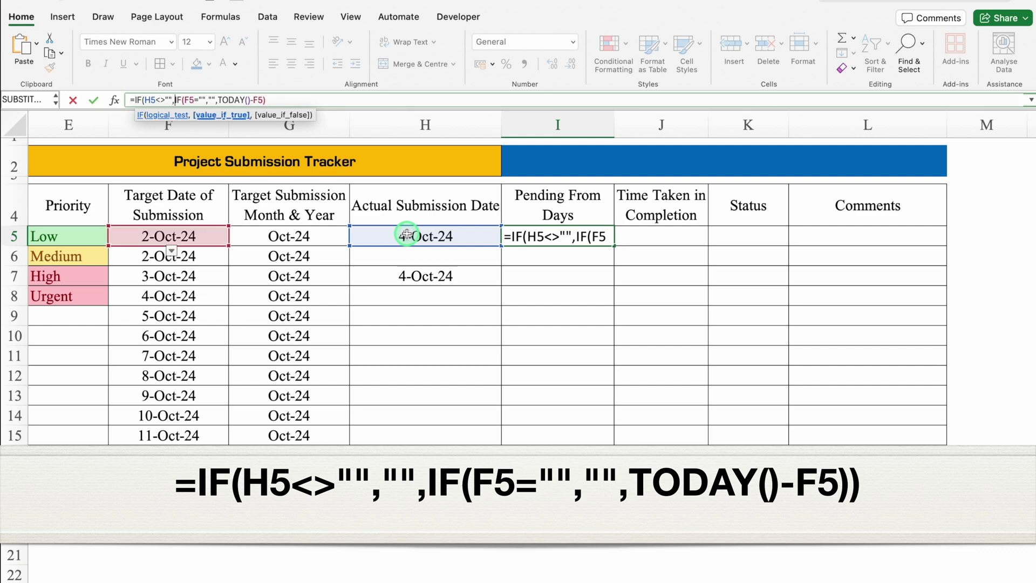
pyautogui.write('""')
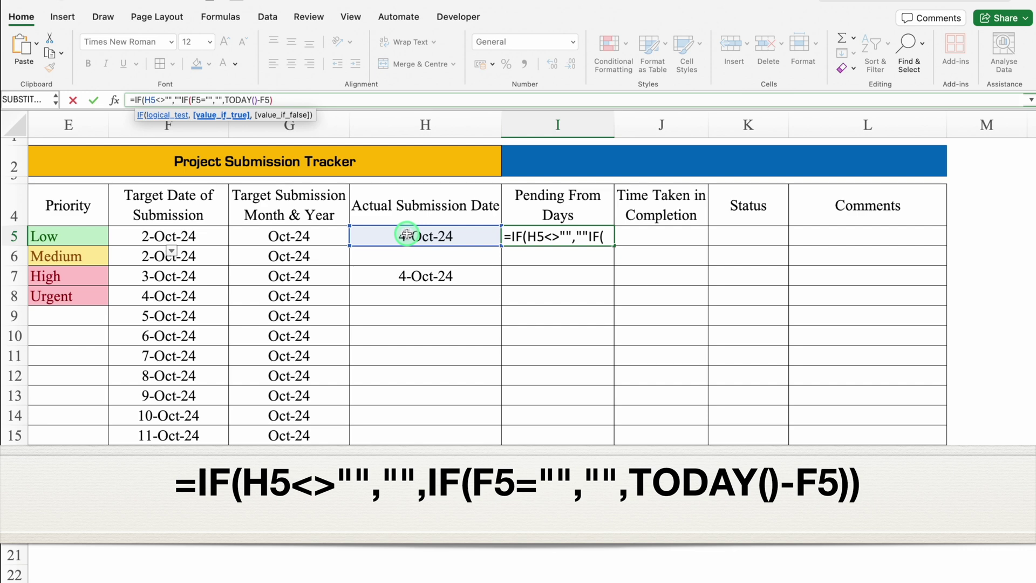
pyautogui.write(',')
pyautogui.click(326, 97)
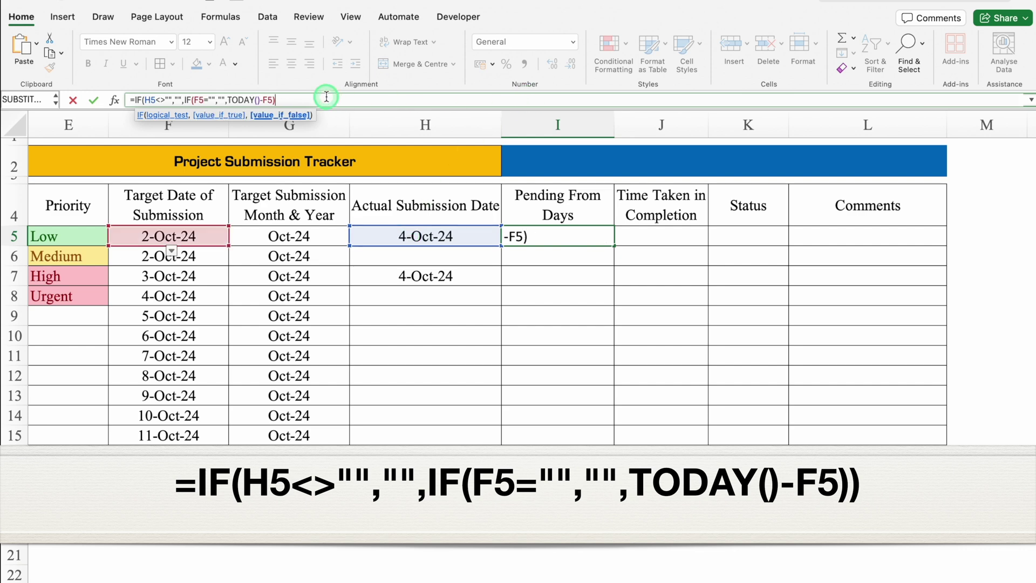
pyautogui.write(')')
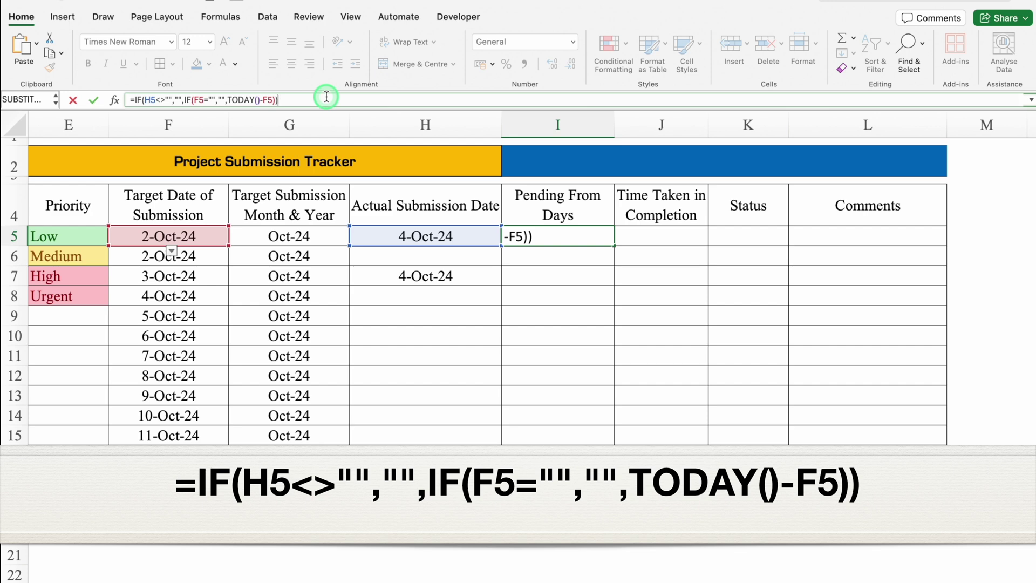
pyautogui.press('Return')
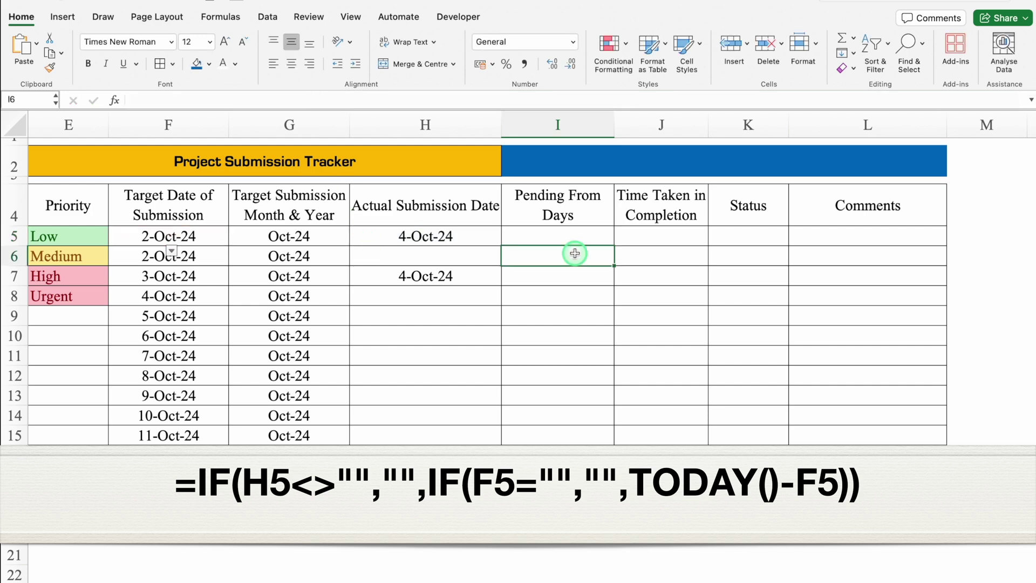
# - Test by deleting and restoring H5, then fill I5's formula down to I16
pyautogui.click(470, 238)
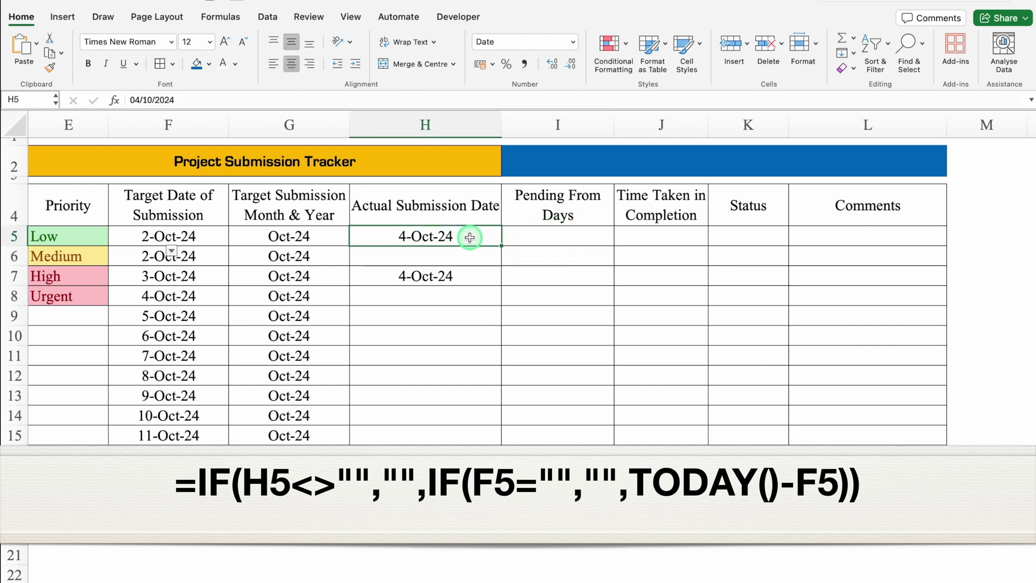
pyautogui.press('Delete')
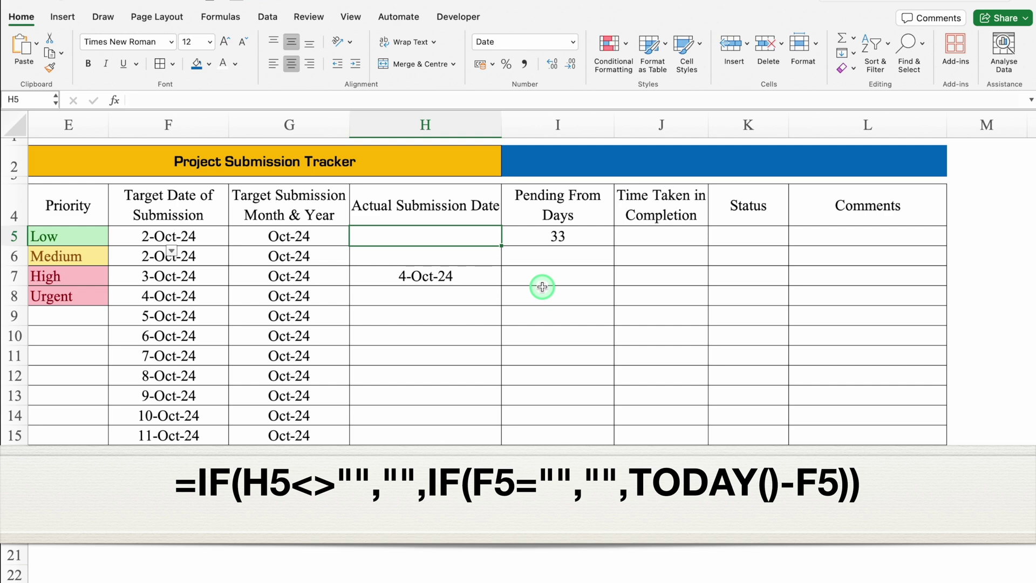
pyautogui.press('super+z')
pyautogui.click(583, 236)
pyautogui.moveTo(613, 247); pyautogui.dragTo(623, 467)
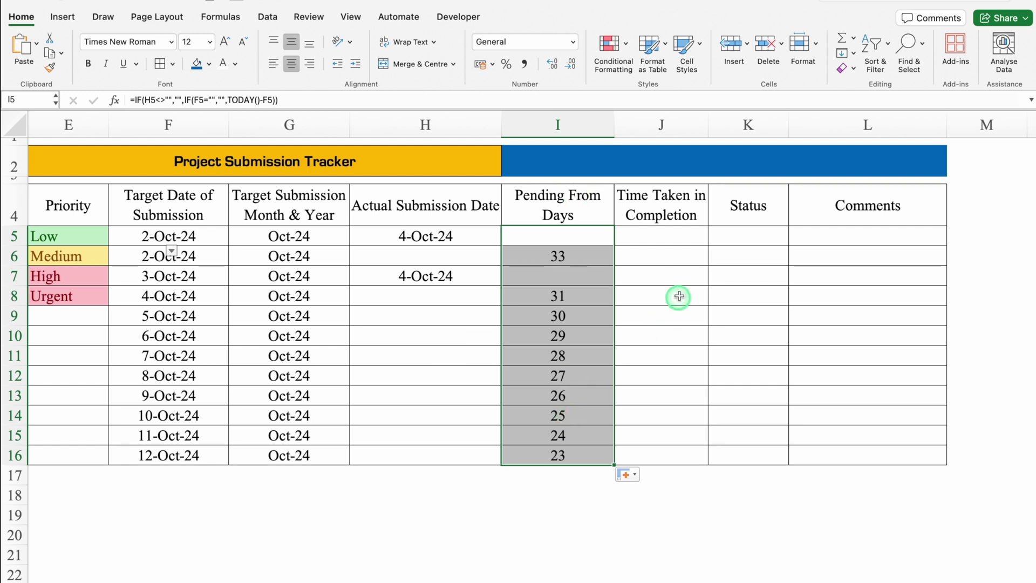
pyautogui.click(657, 239)
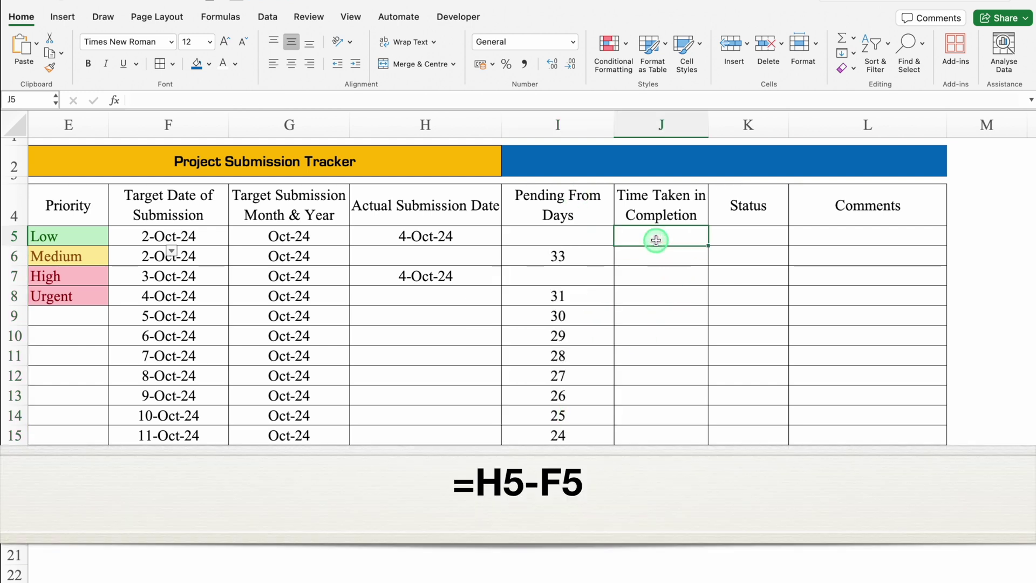
# - Enter =H5-F5 in J5 and centre the resulting 2
pyautogui.write('=')
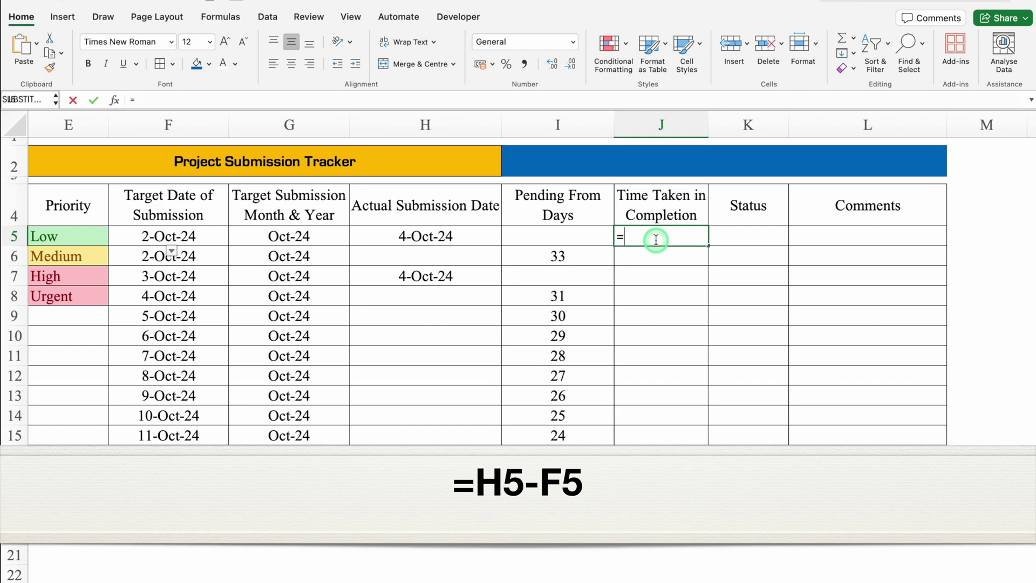
pyautogui.click(459, 234)
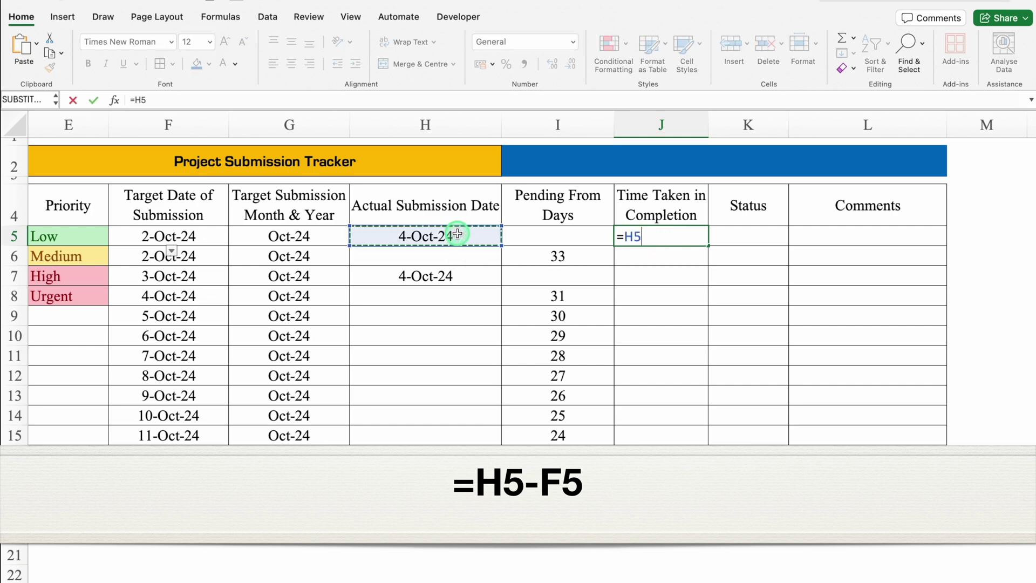
pyautogui.write('-')
pyautogui.click(159, 236)
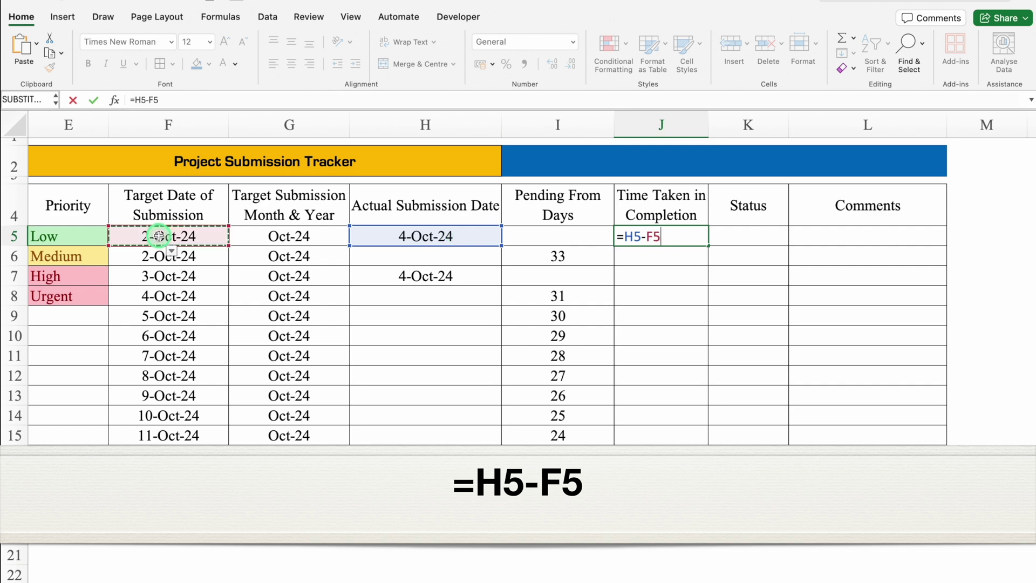
pyautogui.press('Return')
pyautogui.click(672, 234)
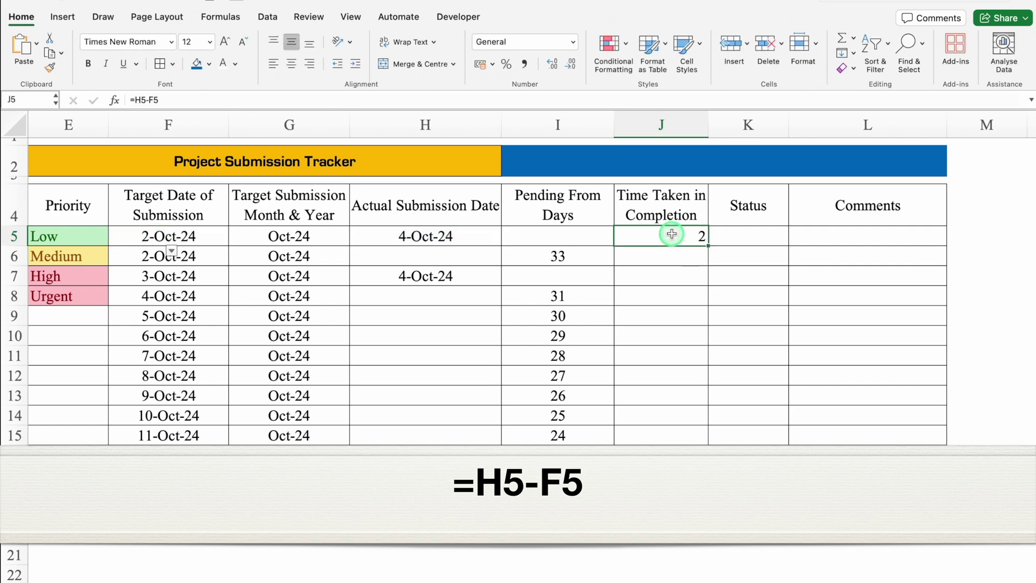
pyautogui.click(292, 64)
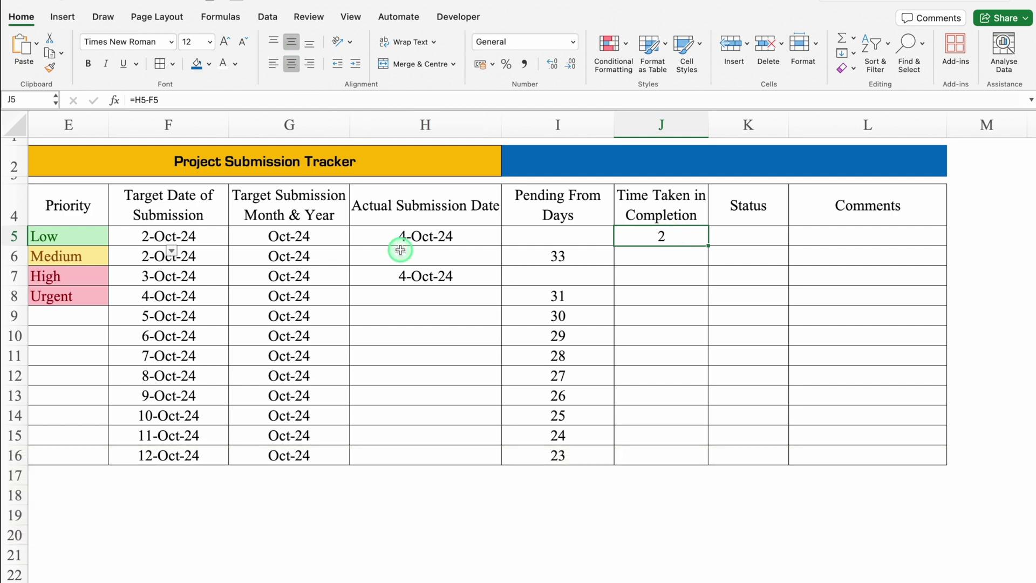
# - Test J5 by deleting H5's date and undoing, then reopen J5 for editing
pyautogui.click(400, 240)
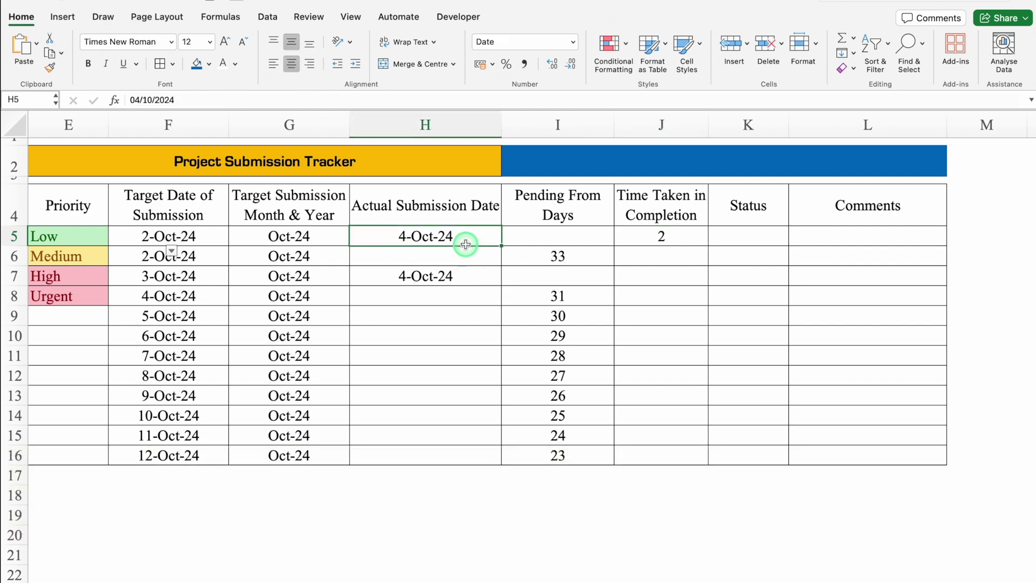
pyautogui.press('Delete')
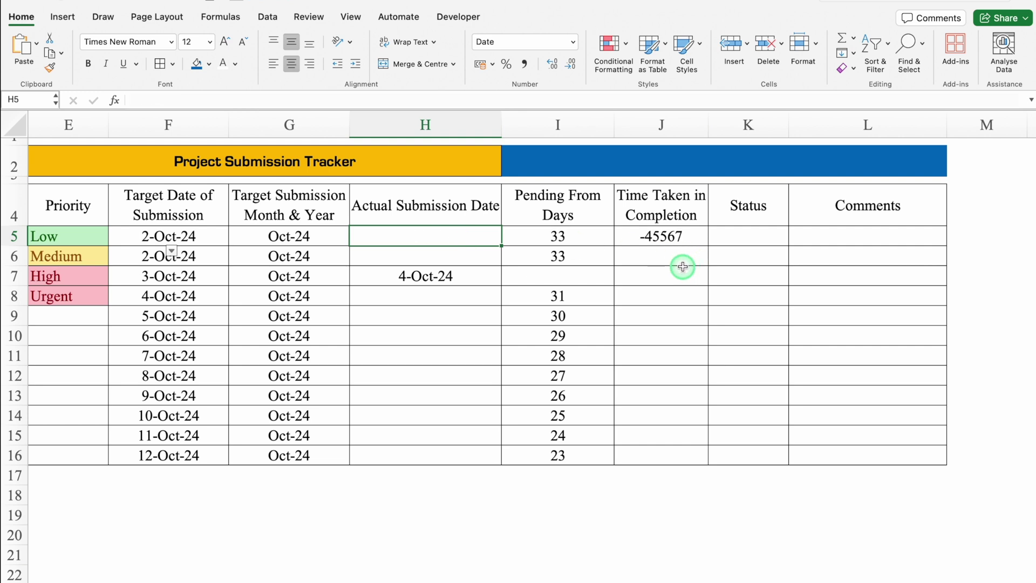
pyautogui.hotkey('ctrl', 'z')
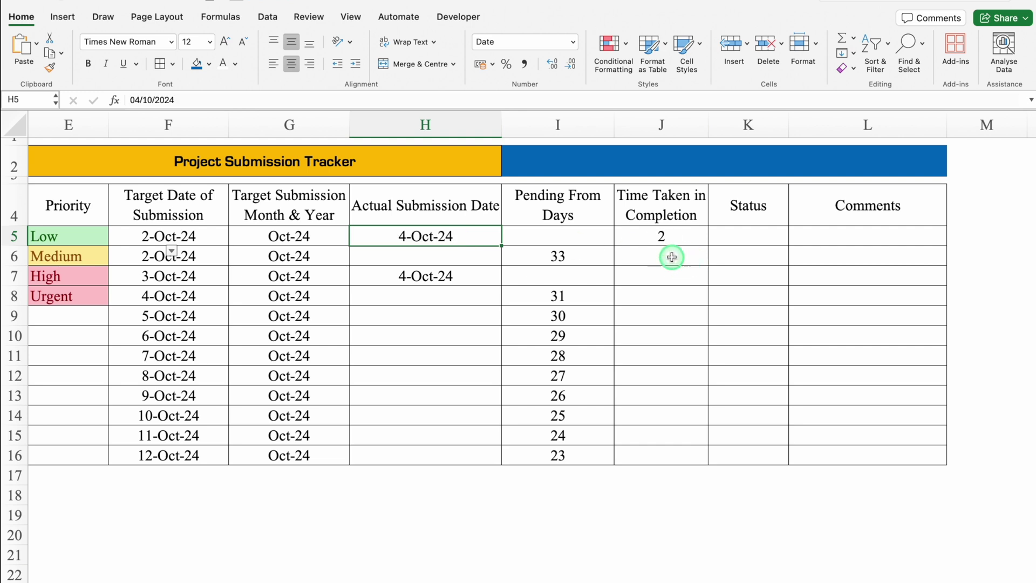
pyautogui.click(676, 235)
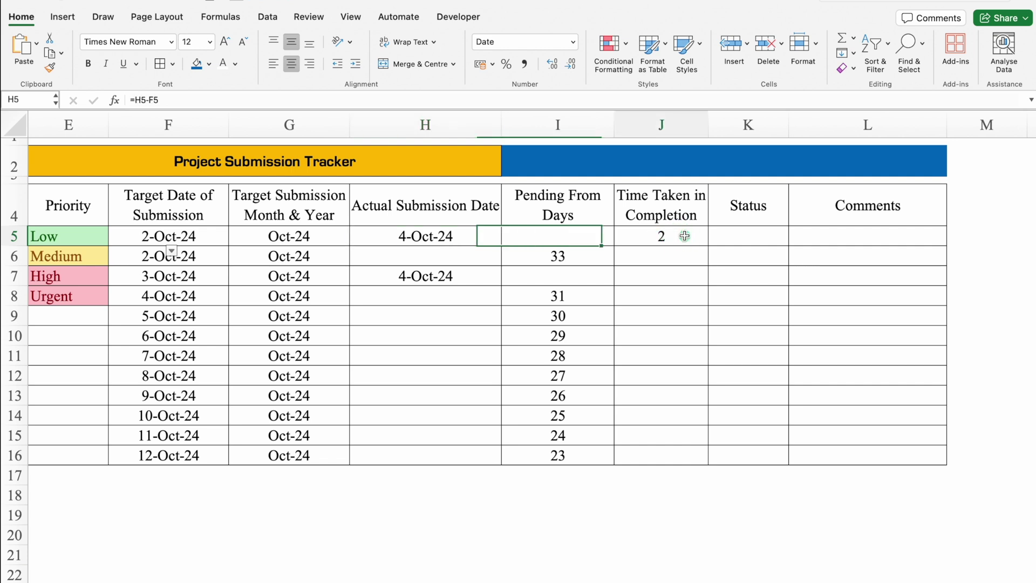
pyautogui.press('F2')
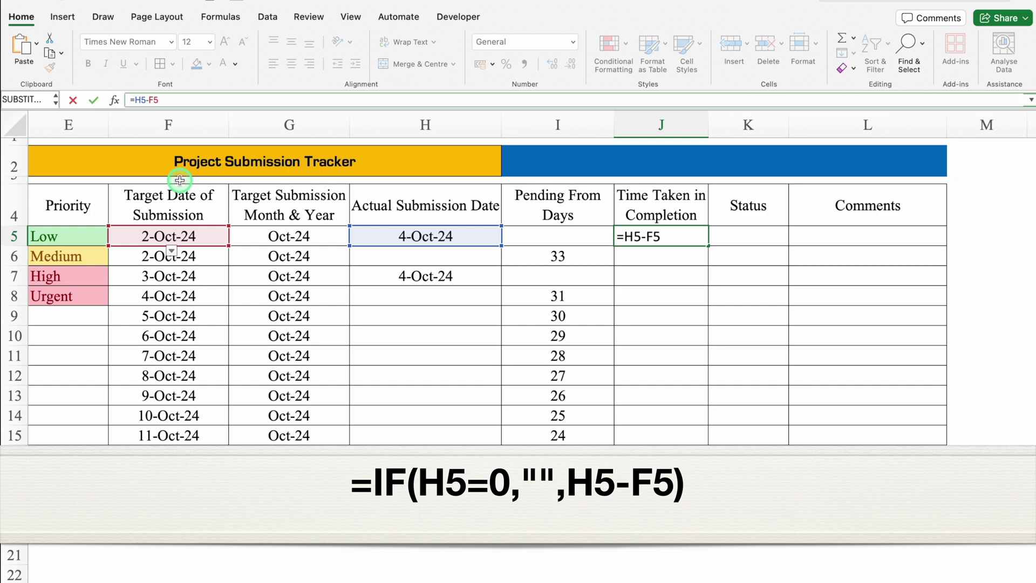
# - Change J5 to =IF(H5=0,"",H5-F5) so it blanks without an actual date
pyautogui.write('IF')
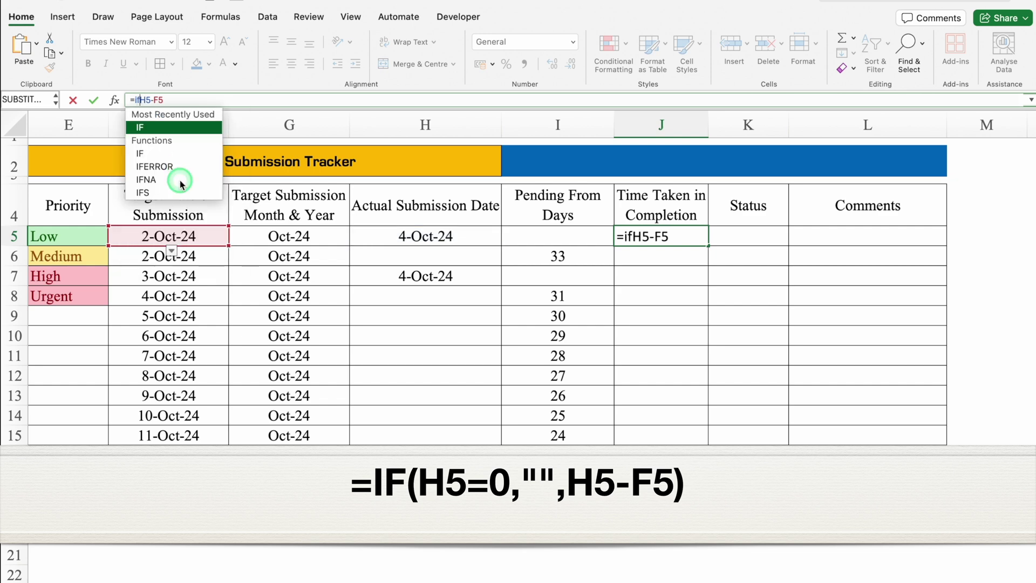
pyautogui.doubleClick(170, 127)
pyautogui.click(430, 236)
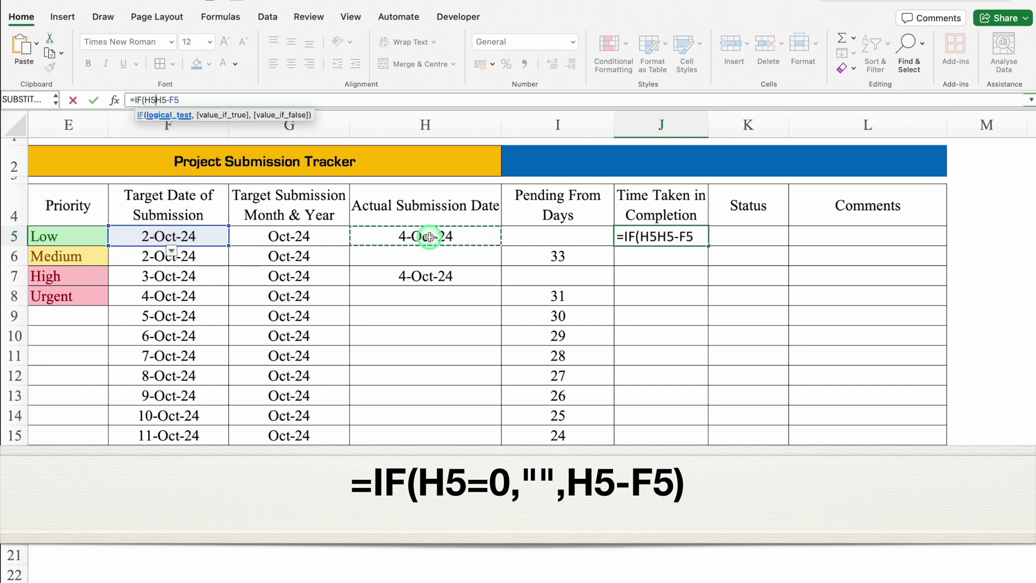
pyautogui.write('=')
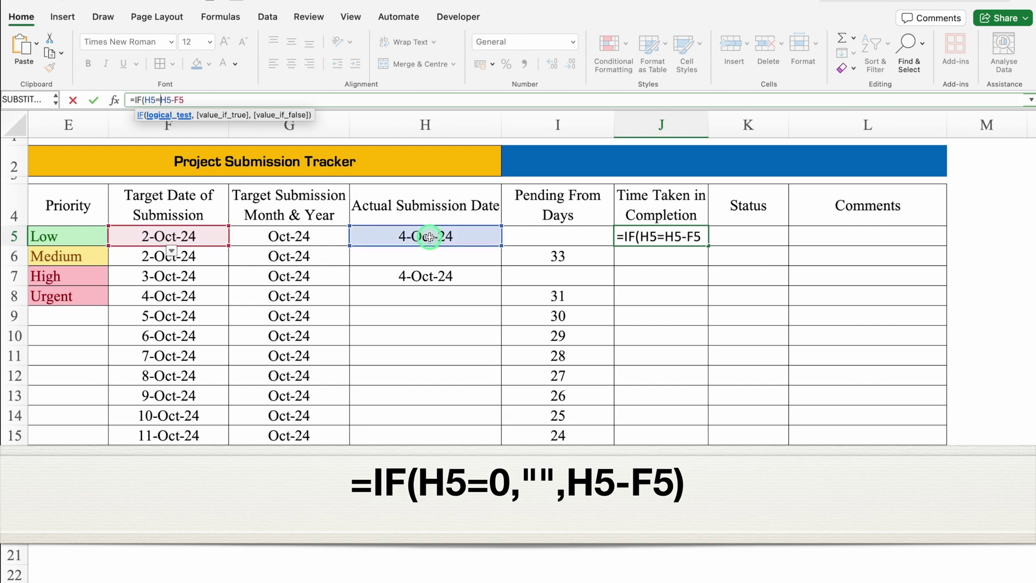
pyautogui.write('0')
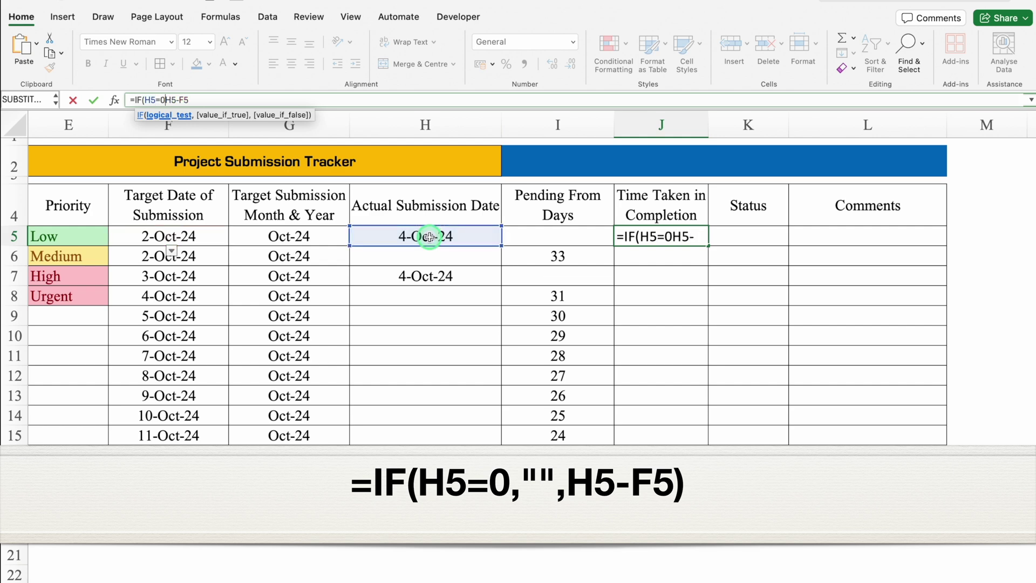
pyautogui.write(',')
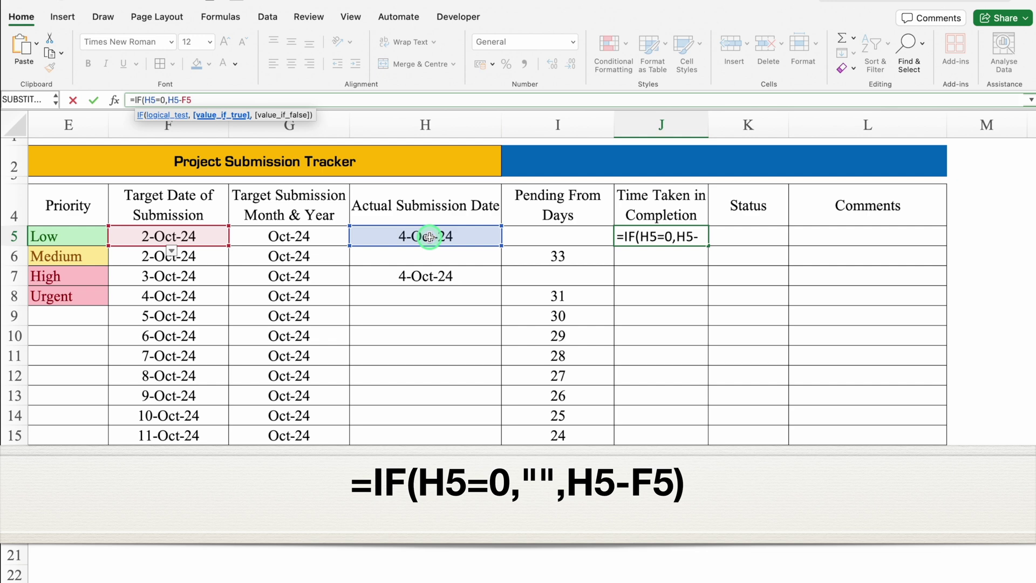
pyautogui.write('""')
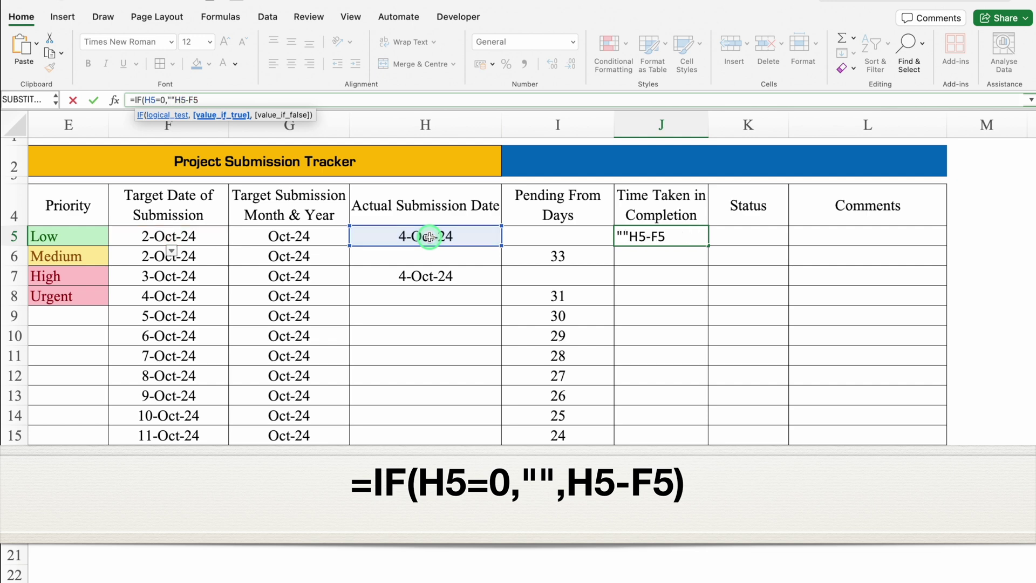
pyautogui.write(',')
pyautogui.click(223, 100)
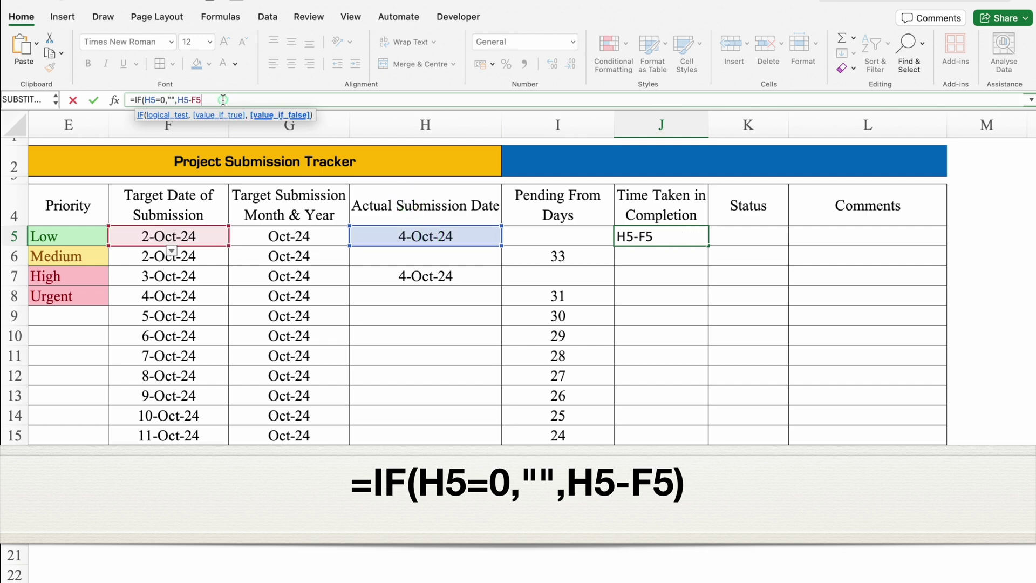
pyautogui.write(')')
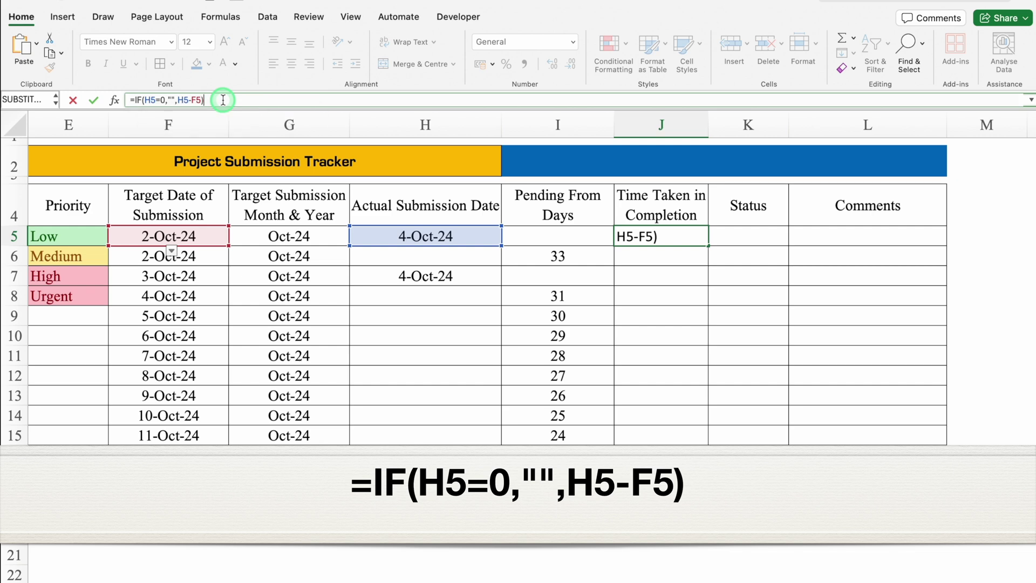
pyautogui.press('Return')
# - Test by clearing and restoring H5, then fill J5's formula down to J16
pyautogui.click(426, 238)
pyautogui.press('Delete')
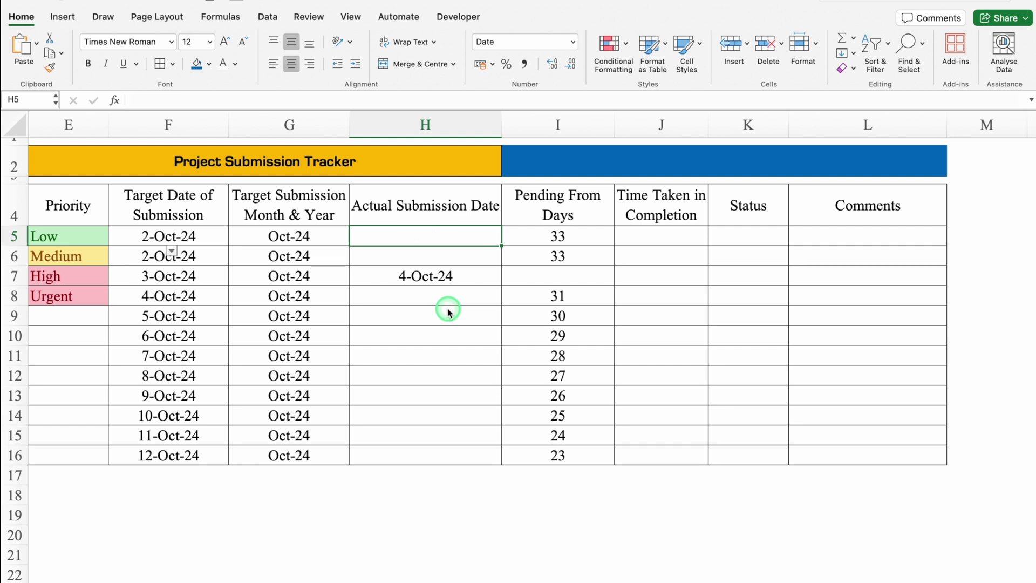
pyautogui.press('super+z')
pyautogui.click(635, 245)
pyautogui.moveTo(708, 246); pyautogui.dragTo(705, 462)
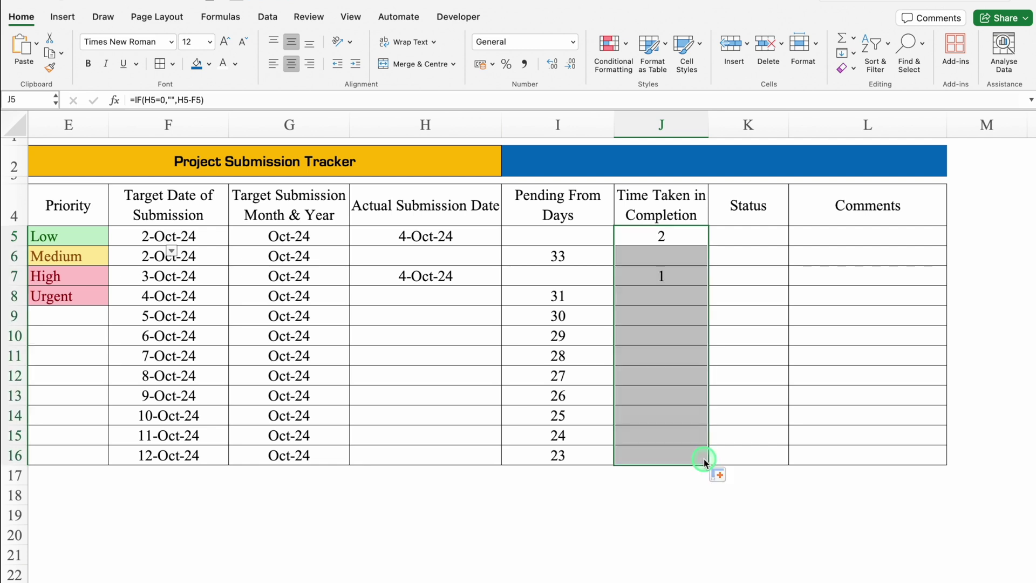
# - Widen the Status column K
pyautogui.click(762, 231)
pyautogui.moveTo(789, 123); pyautogui.dragTo(806, 124)
pyautogui.hscroll(-10, 326, 575)
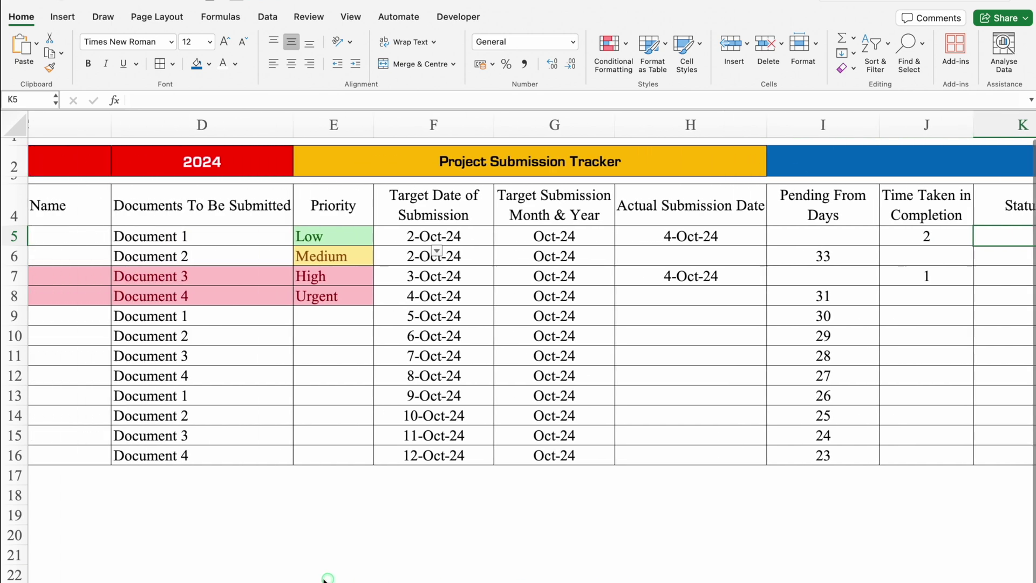
# - Give header cells B4:L4, Sl. No. through Comments, dark blue fill and white text
pyautogui.click(85, 207)
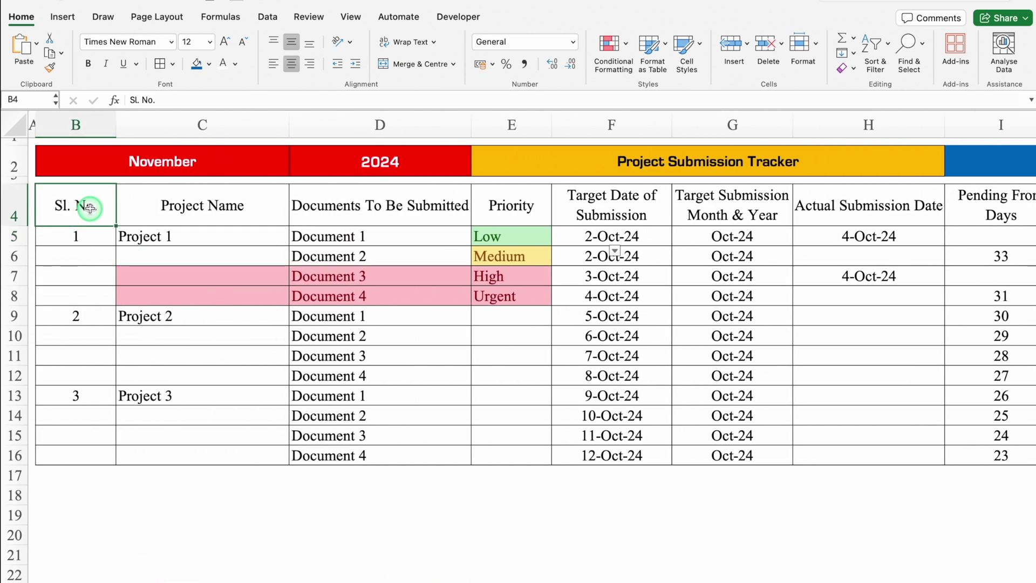
pyautogui.hotkey('ctrl', 'shift', 'Right')
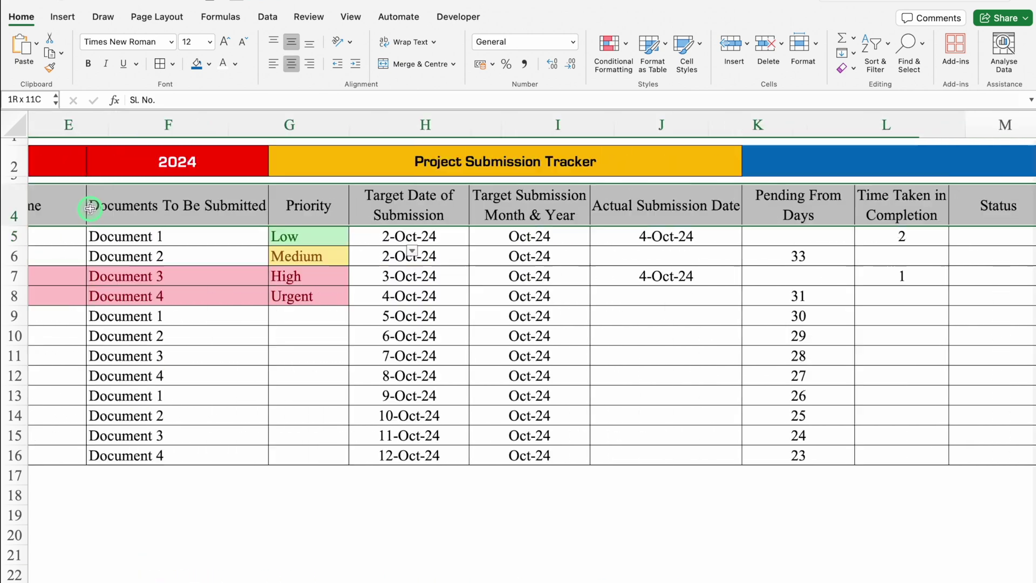
pyautogui.click(196, 65)
pyautogui.click(222, 64)
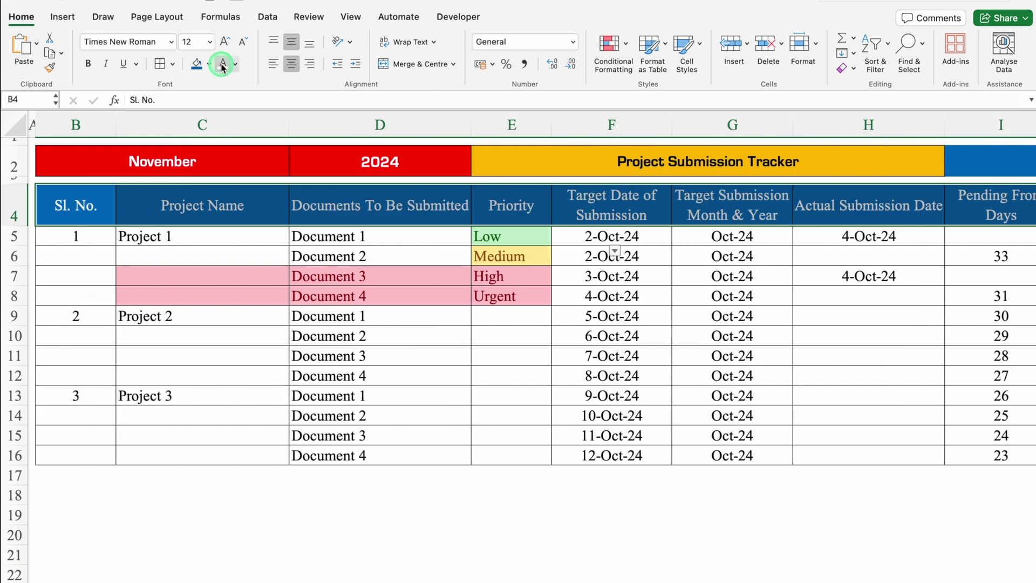
pyautogui.hscroll(10, 335, 402)
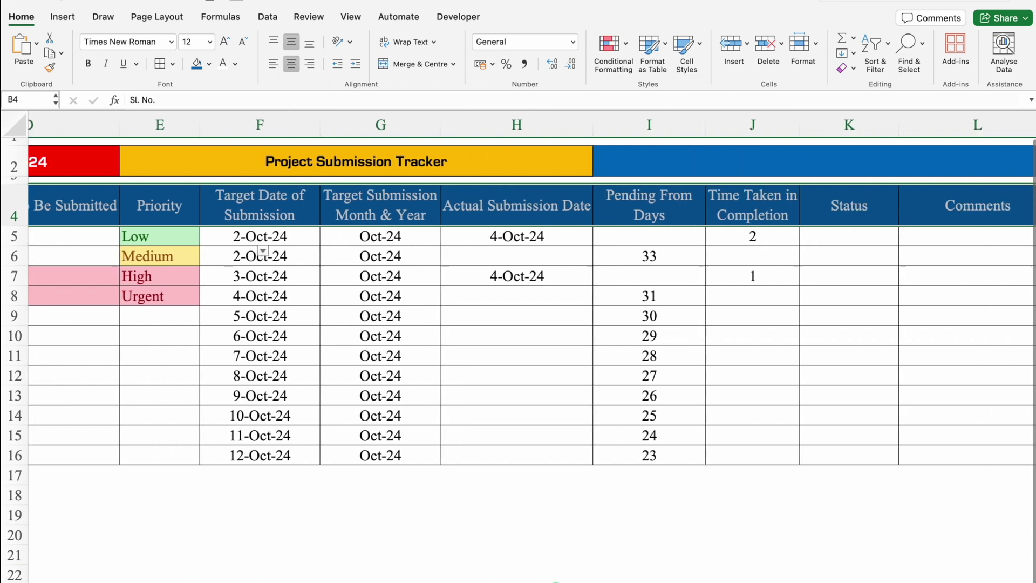
pyautogui.click(749, 239)
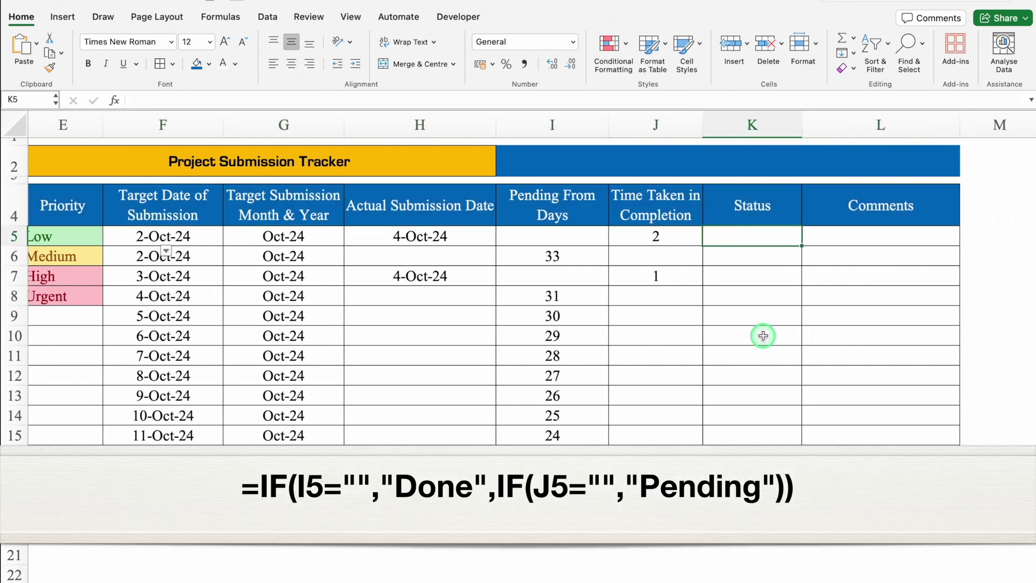
# - Enter =IF(I5="","Done",IF(J5="","Pending")) in K5, which displays Done
pyautogui.write('=if')
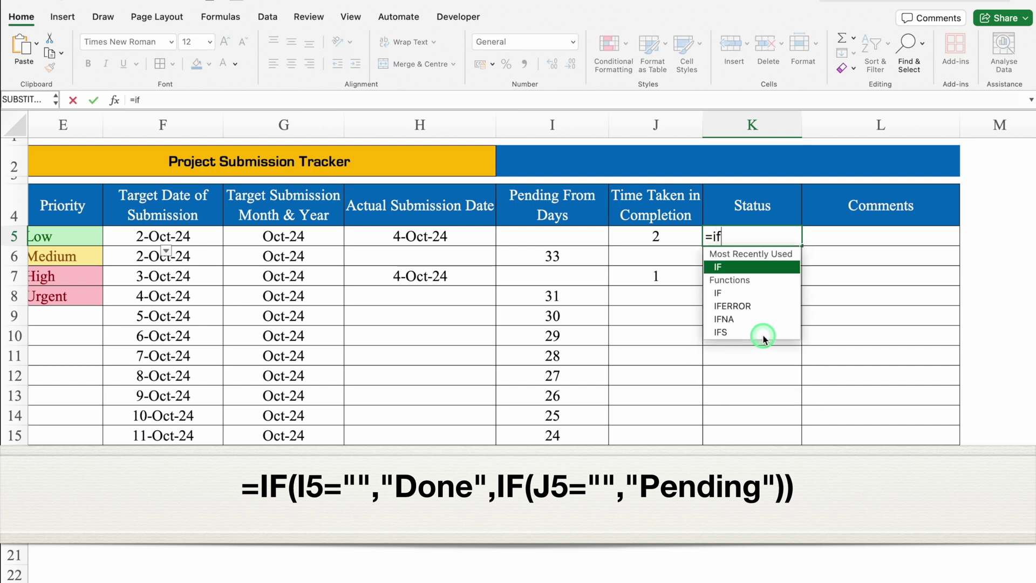
pyautogui.doubleClick(750, 283)
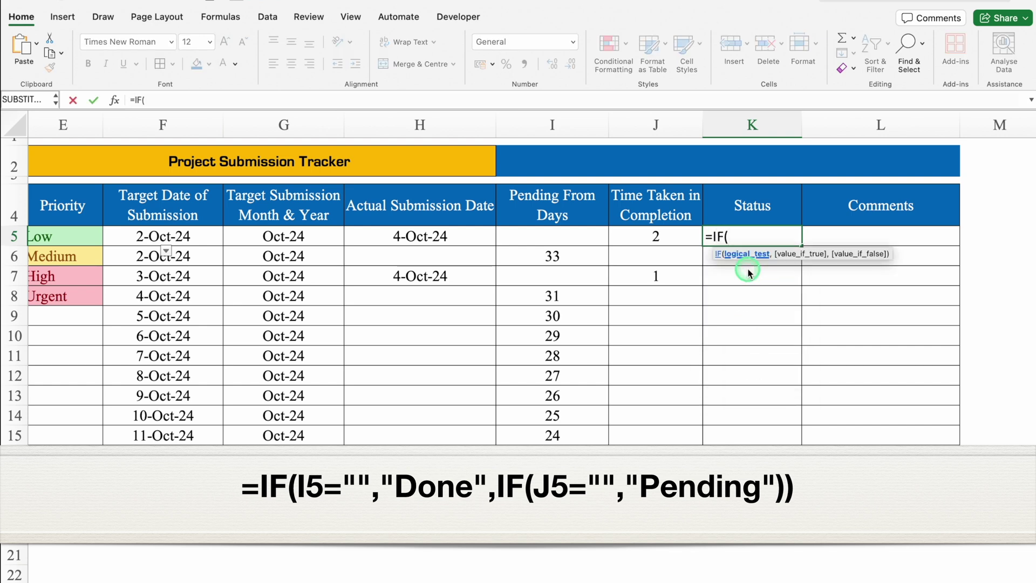
pyautogui.click(567, 238)
pyautogui.write('=""')
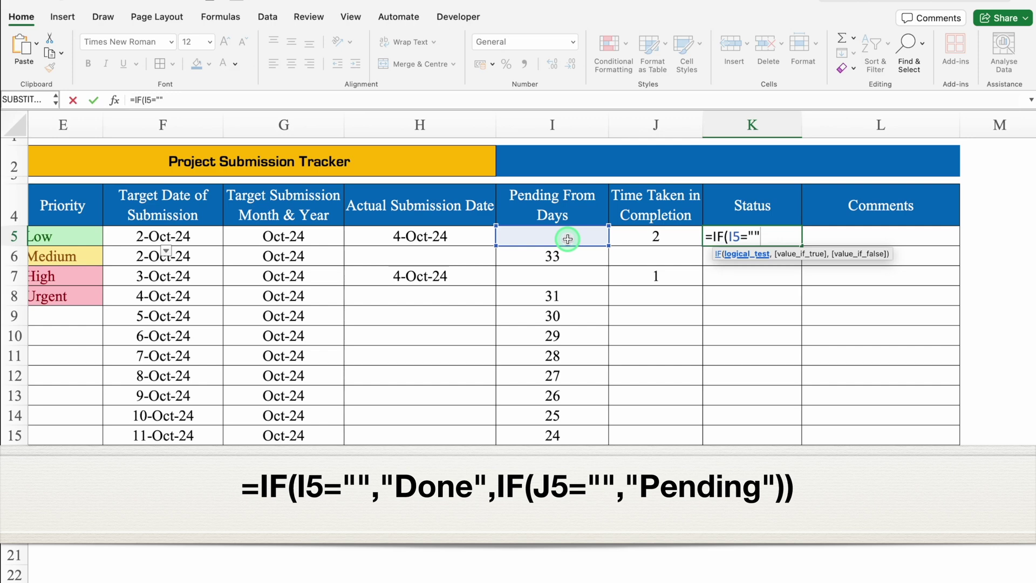
pyautogui.write(',')
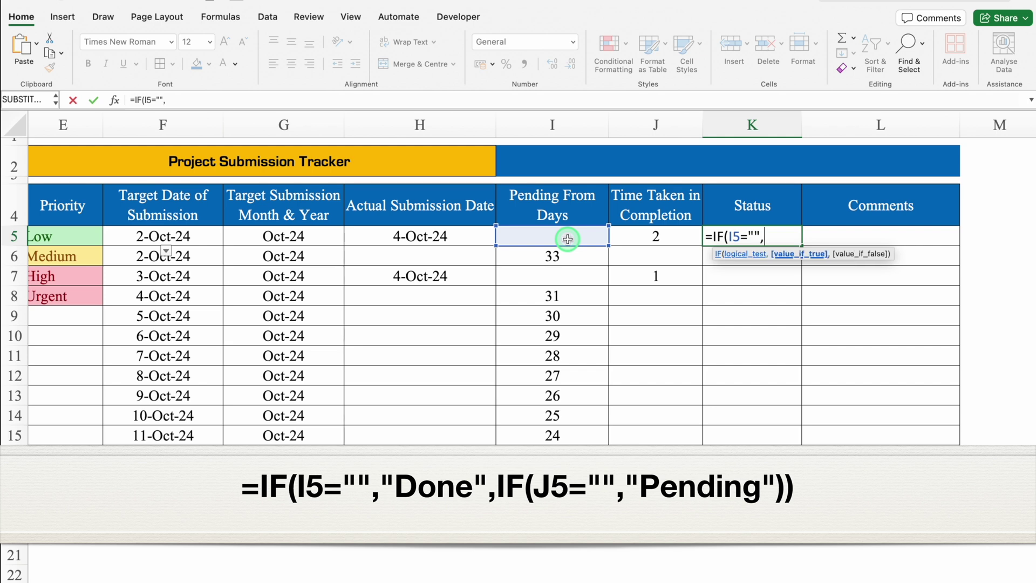
pyautogui.write('"Done",IF(')
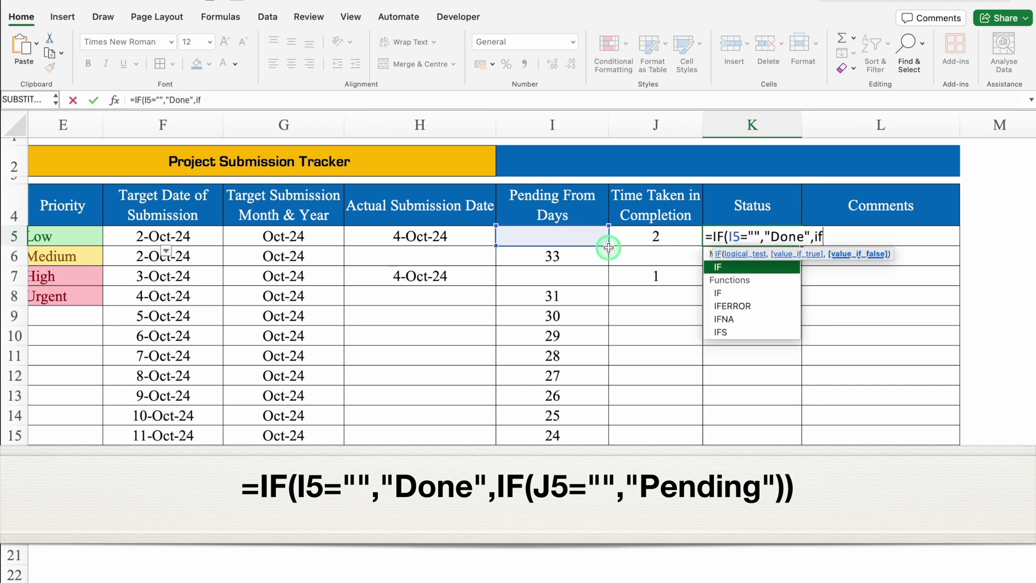
pyautogui.click(667, 235)
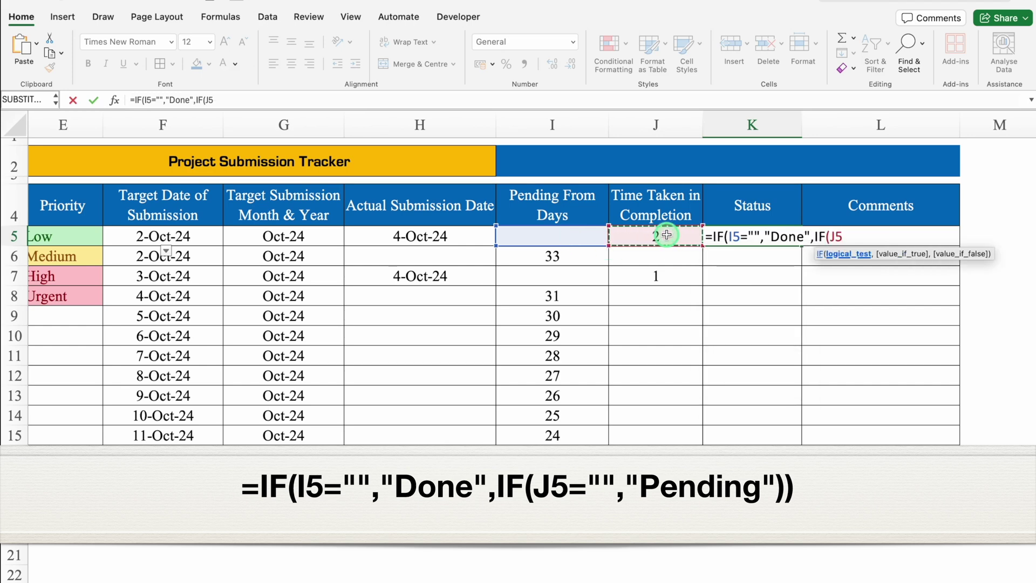
pyautogui.write('="",')
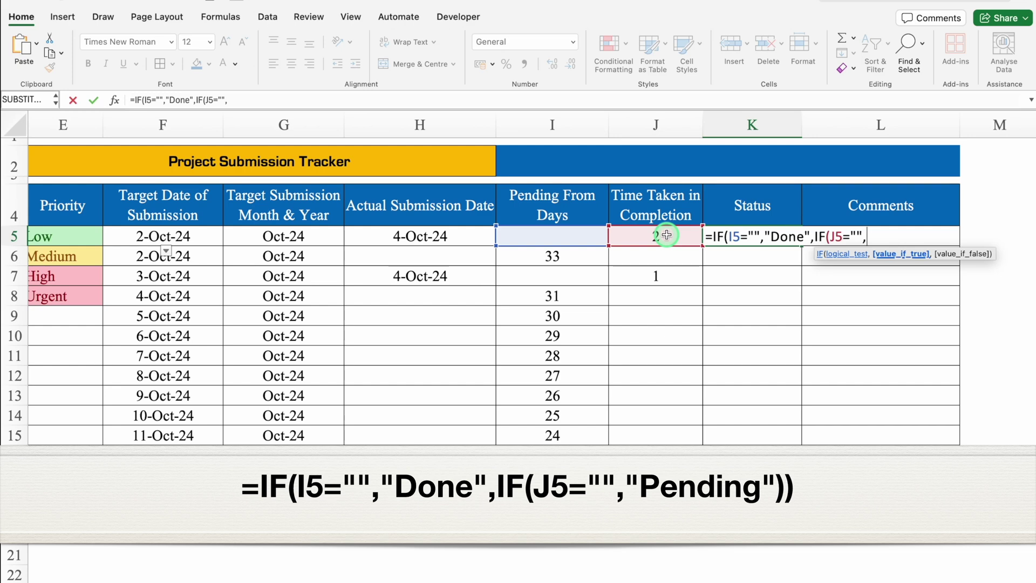
pyautogui.write('"Pending')
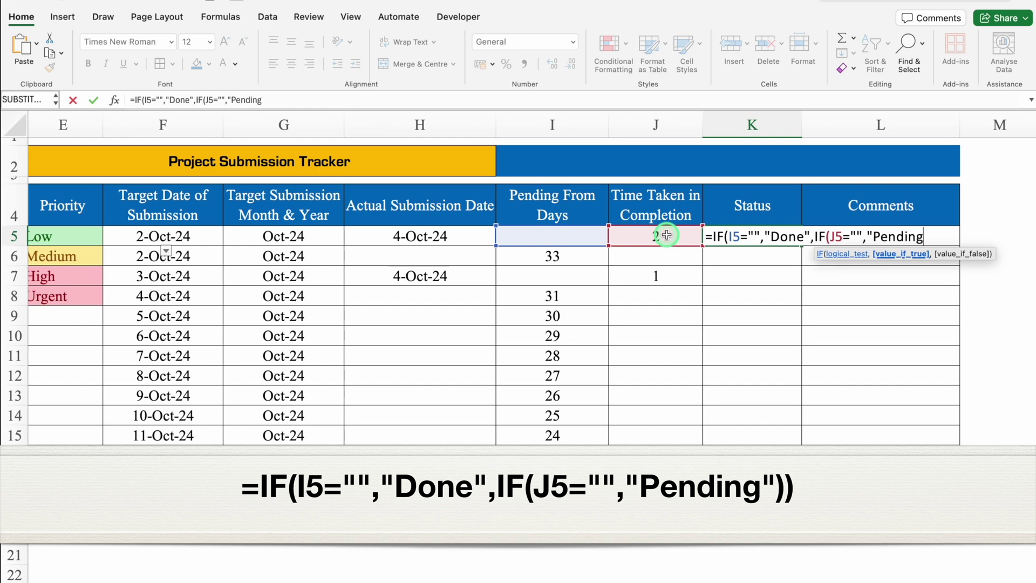
pyautogui.write('")')
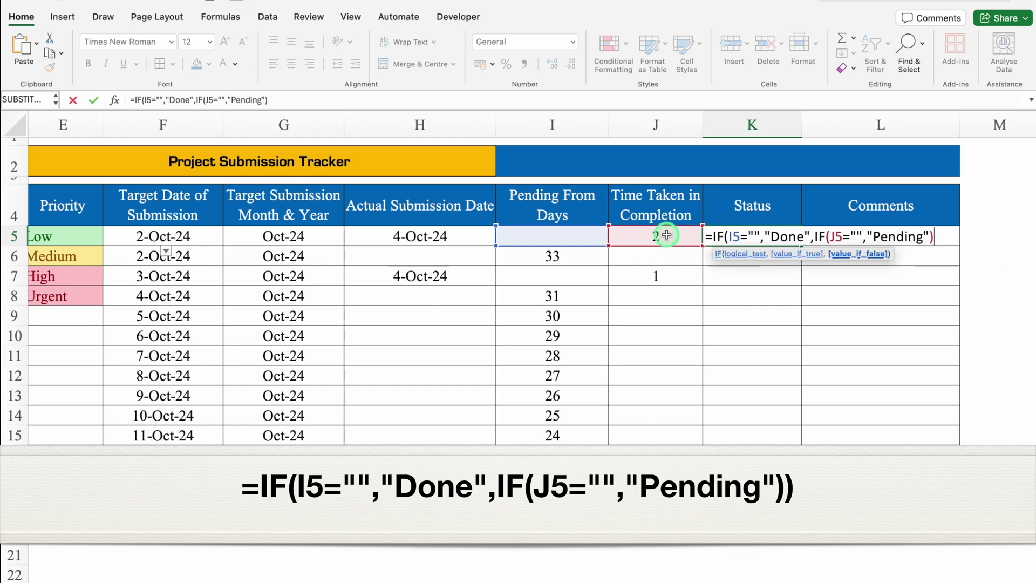
pyautogui.write(')')
pyautogui.press('Return')
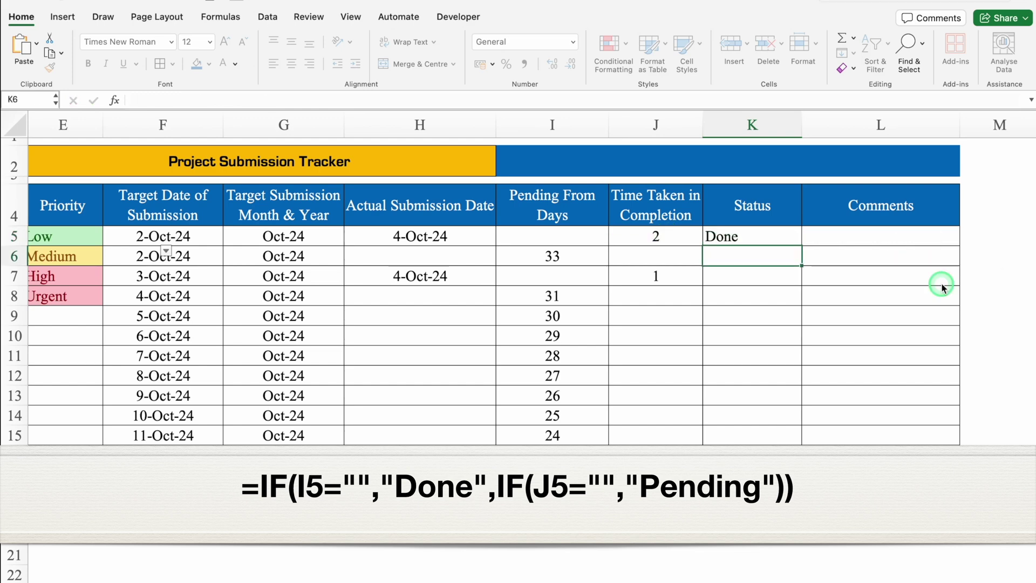
pyautogui.click(760, 237)
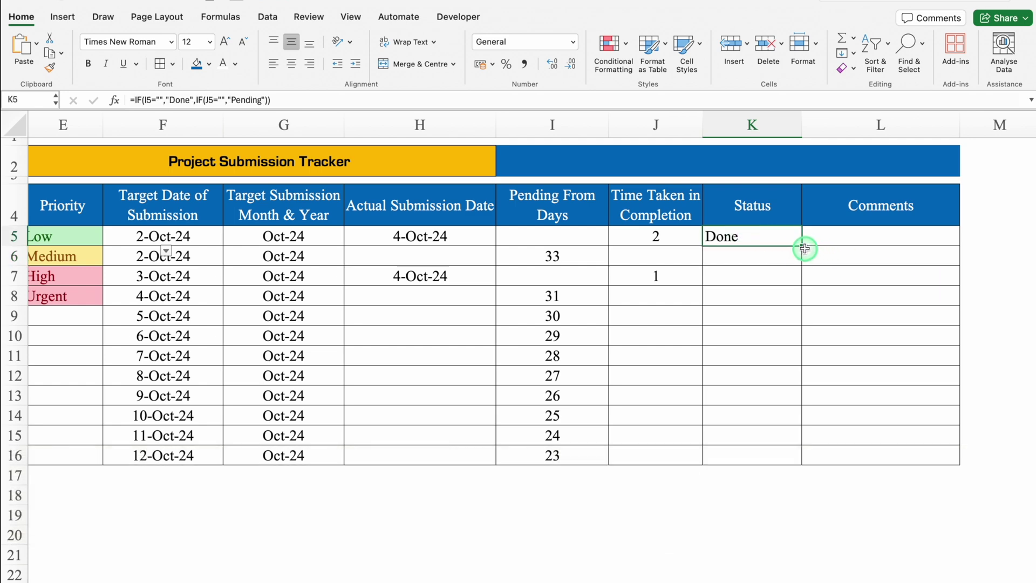
# - Test the dependent results by clearing F5's target date and undoing
pyautogui.click(126, 236)
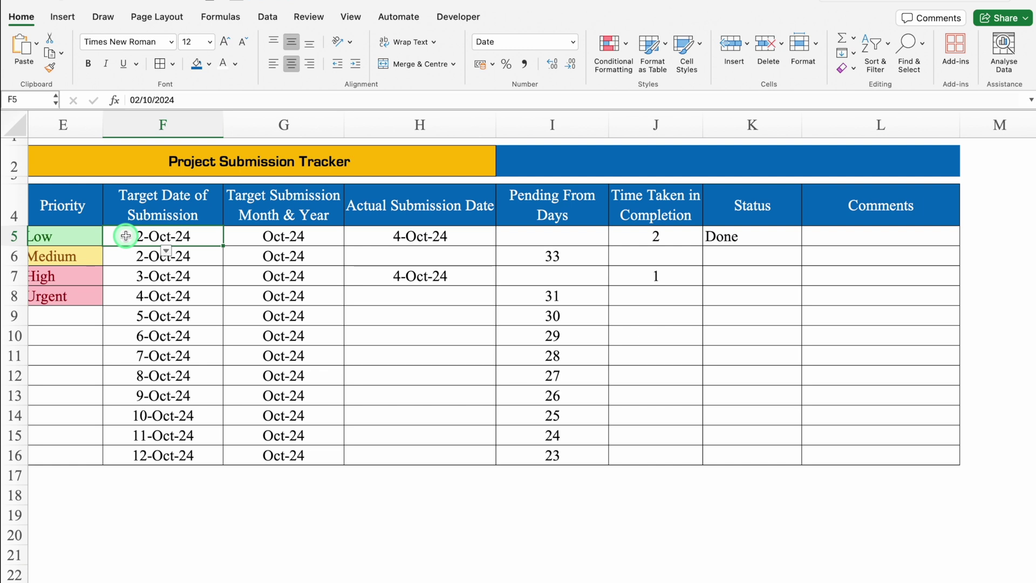
pyautogui.press('Delete')
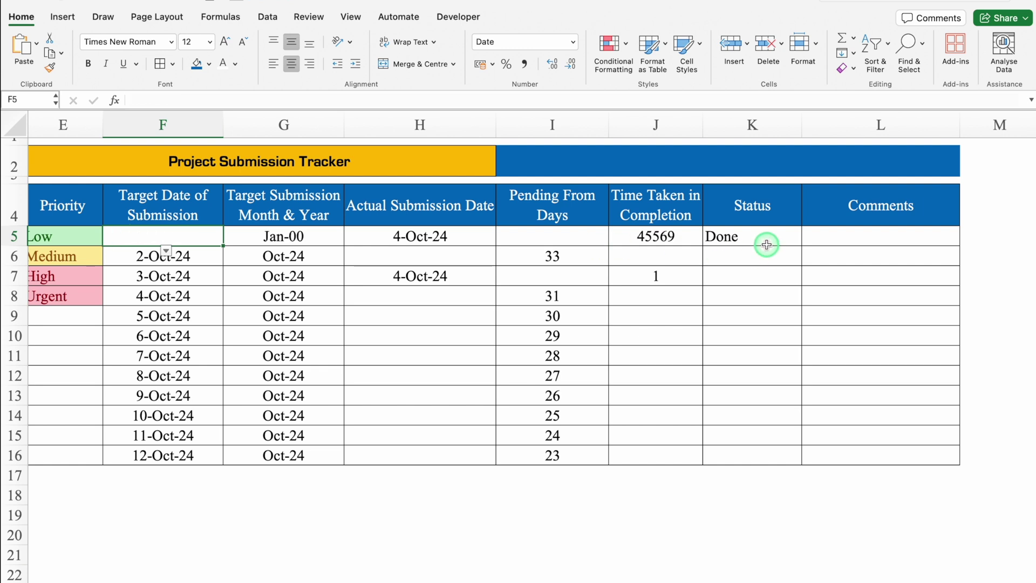
pyautogui.hotkey('ctrl', 'z')
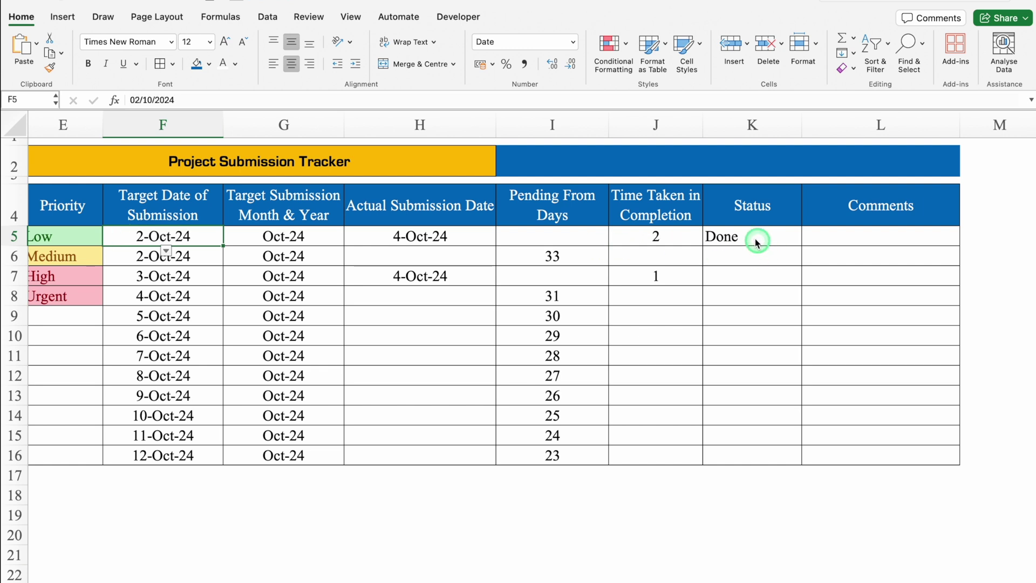
# - Wrap K5's Status formula in IF(F5="","", ...) and fill it down to K16
pyautogui.click(748, 239)
pyautogui.click(132, 100)
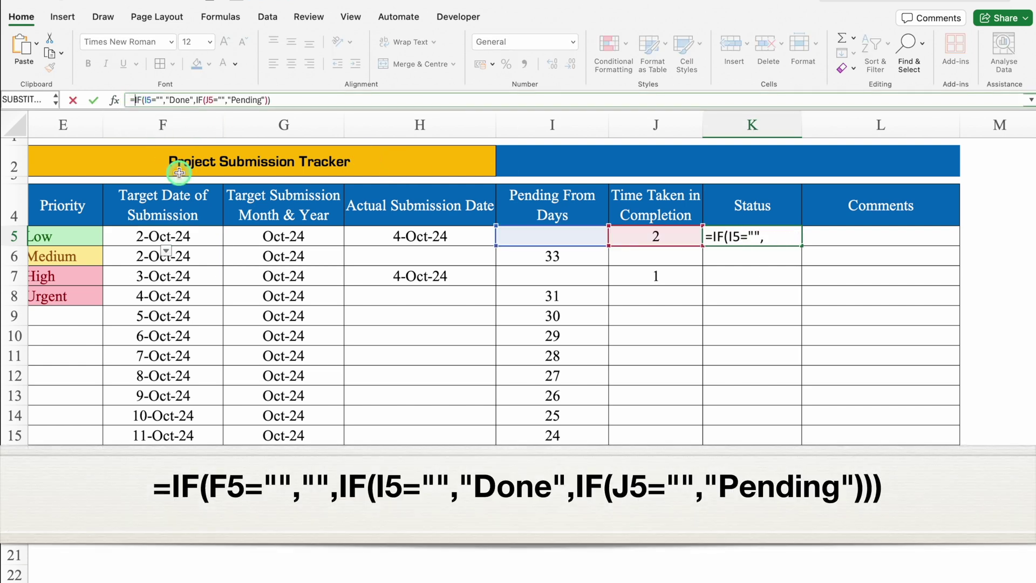
pyautogui.write('IF(')
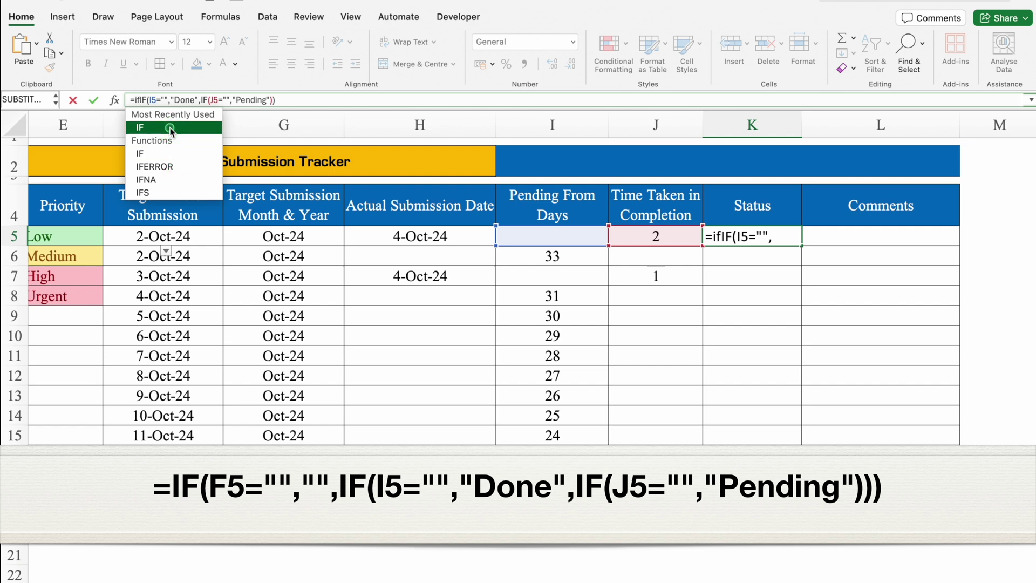
pyautogui.click(182, 231)
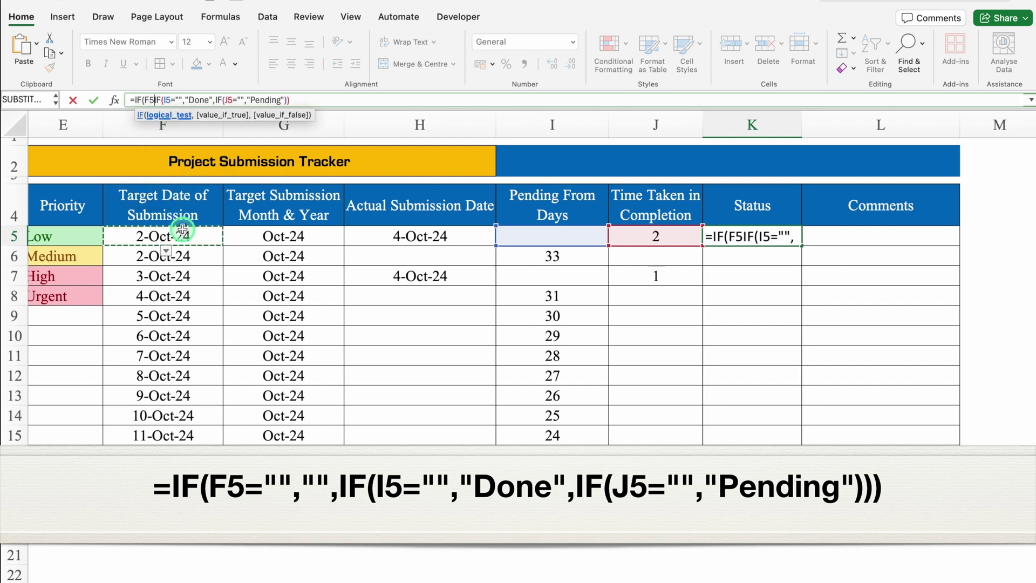
pyautogui.write('=""')
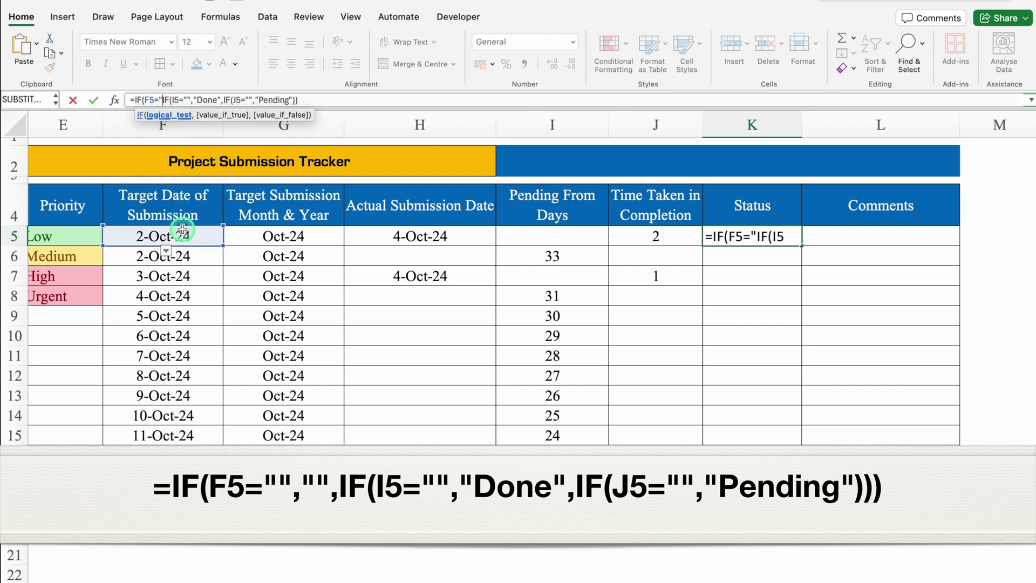
pyautogui.write(',')
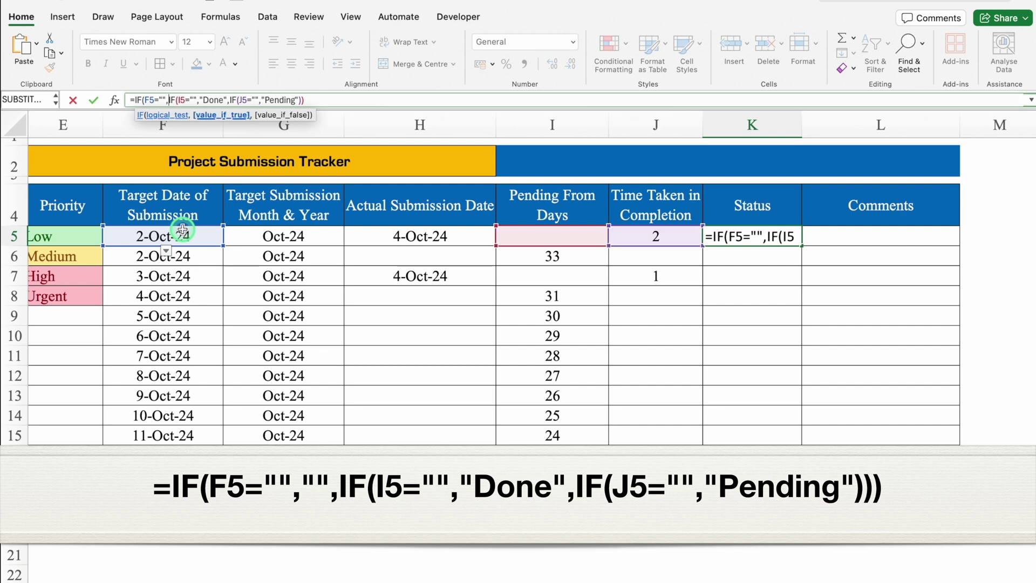
pyautogui.write('""')
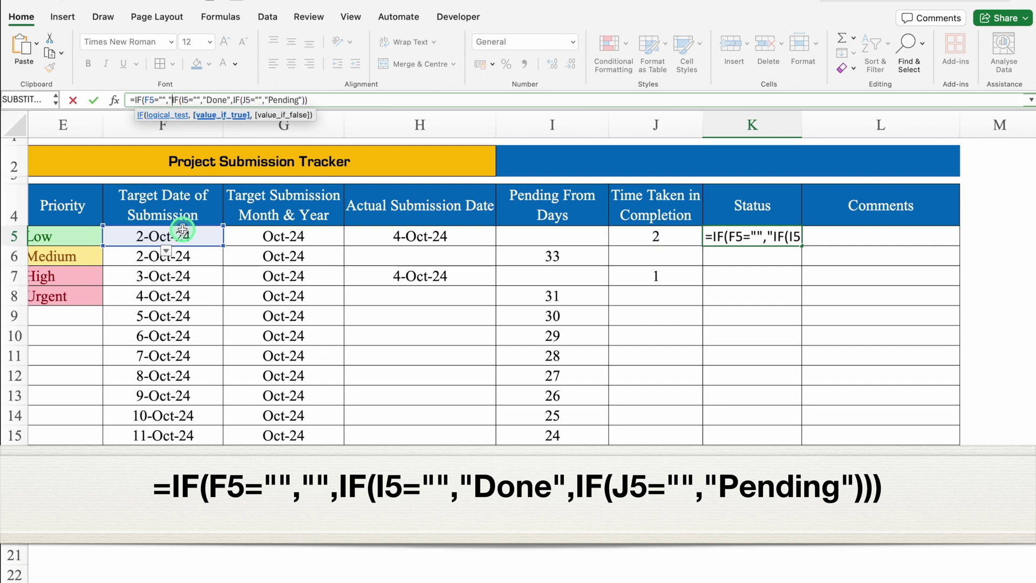
pyautogui.write(',')
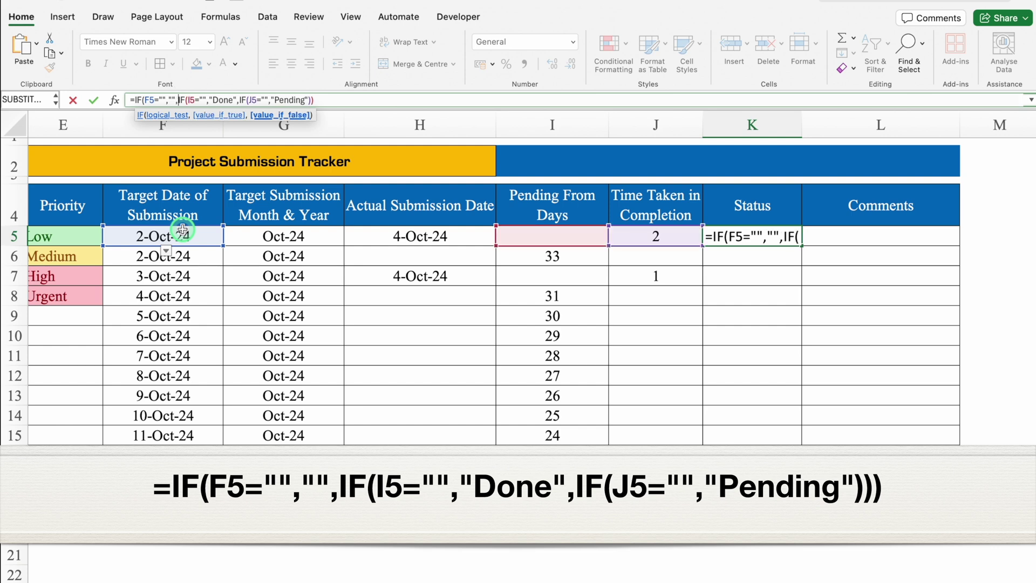
pyautogui.press('super+v')
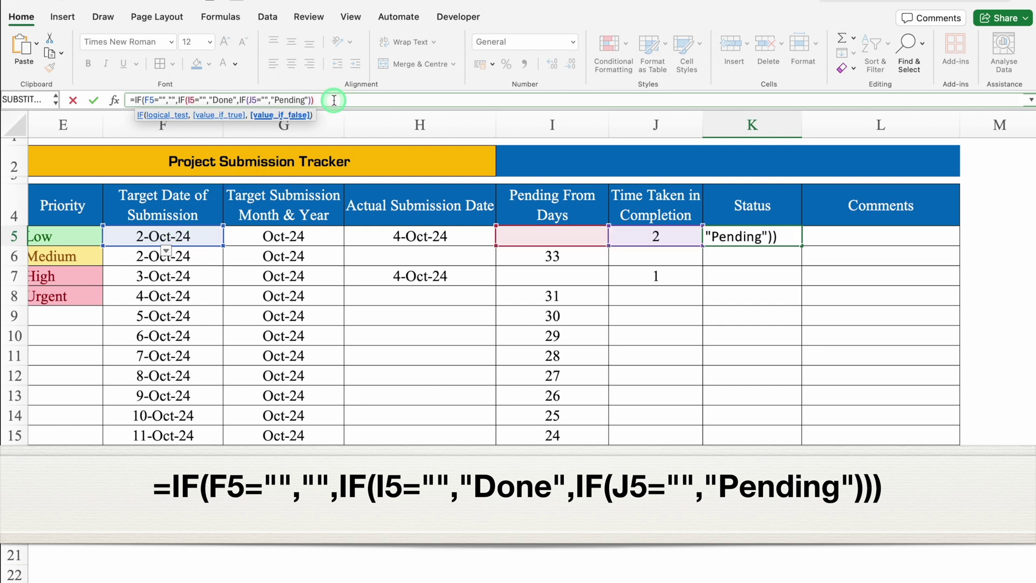
pyautogui.write(')')
pyautogui.press('Return')
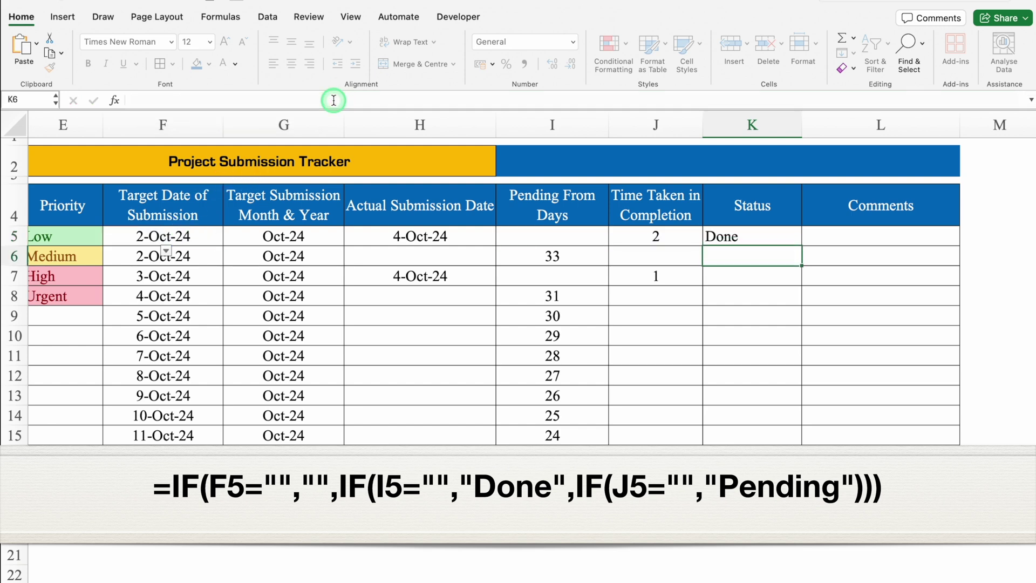
pyautogui.click(736, 243)
pyautogui.doubleClick(804, 247)
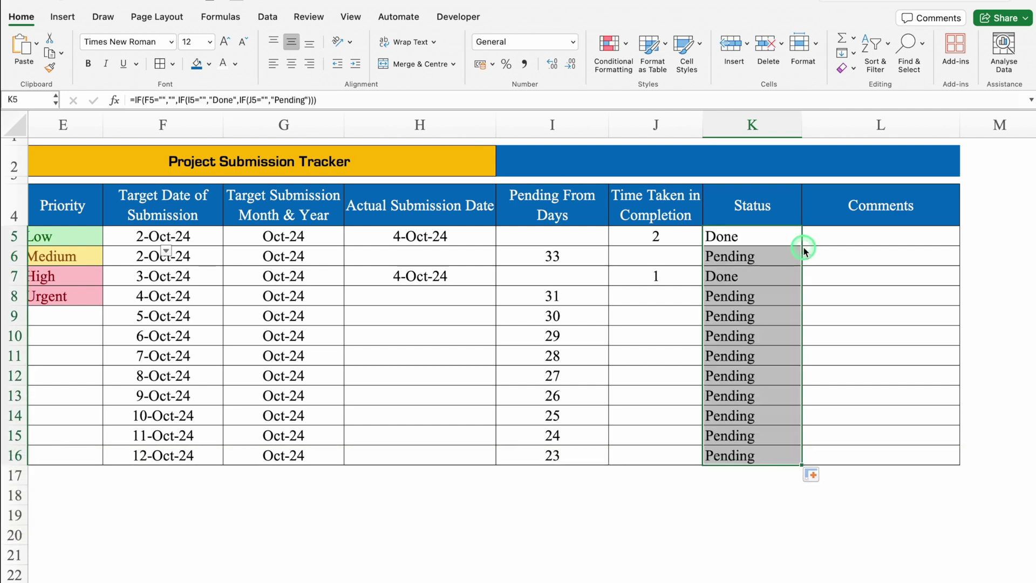
pyautogui.click(12, 125)
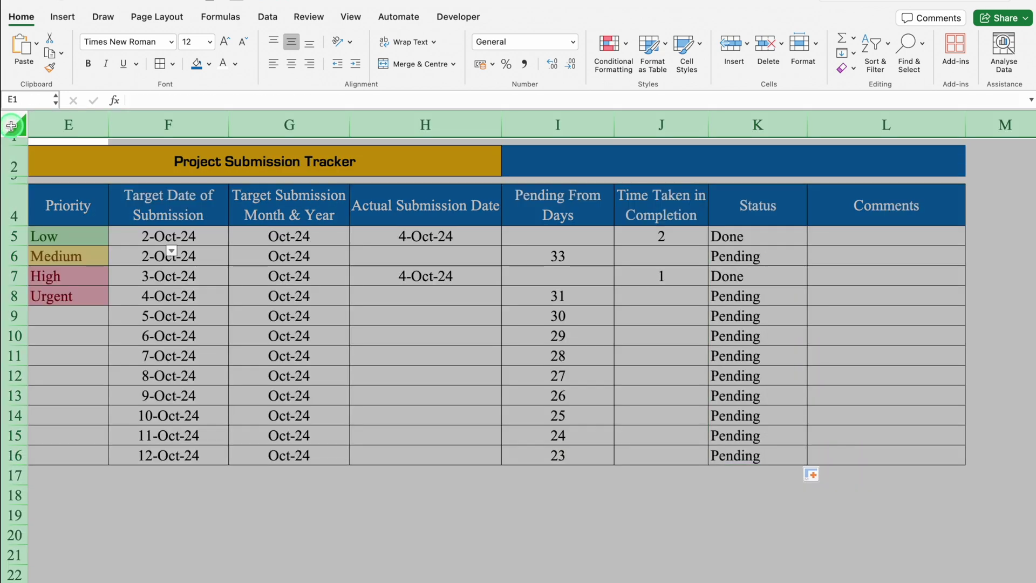
# - Add an Equal To rule that formats Done cells with green fill and white text
pyautogui.click(625, 43)
pyautogui.moveTo(696, 66)
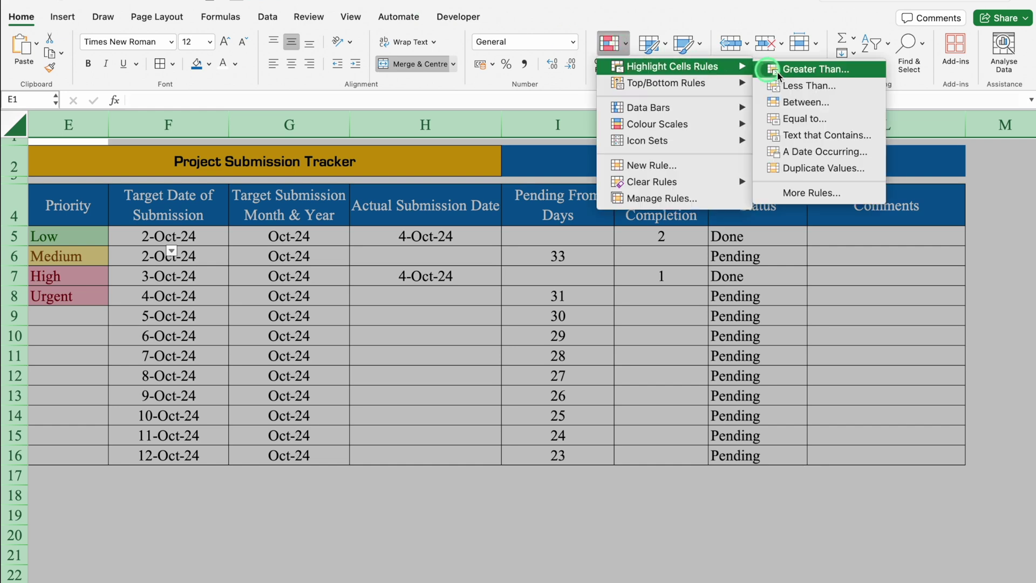
pyautogui.click(816, 120)
pyautogui.click(610, 193)
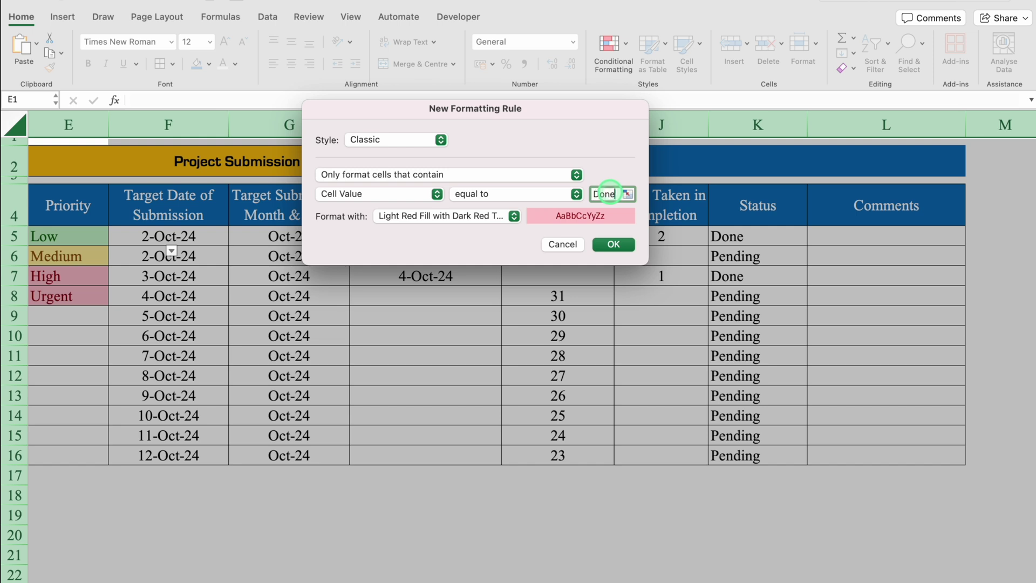
pyautogui.click(514, 216)
pyautogui.click(416, 307)
pyautogui.click(586, 72)
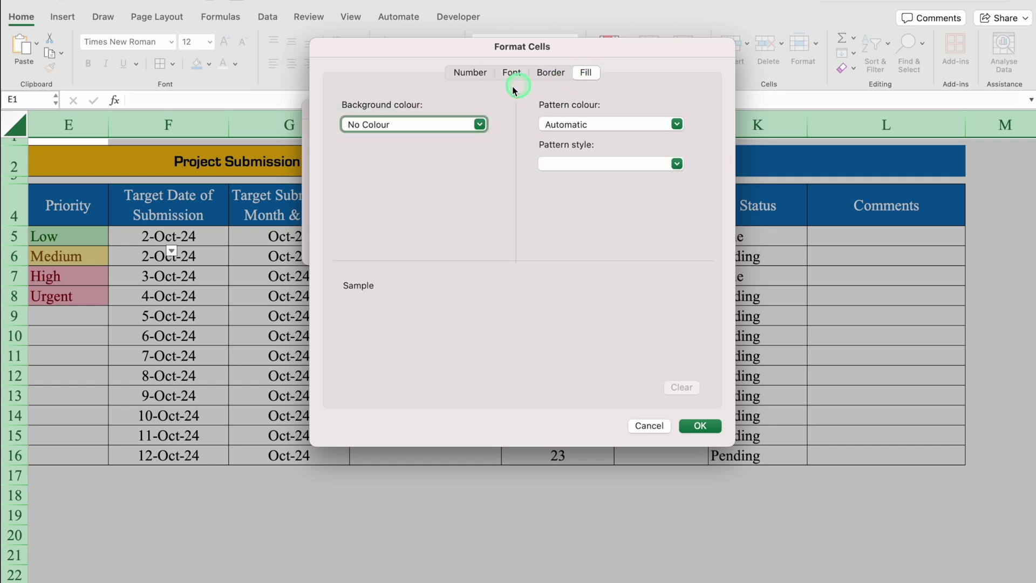
pyautogui.click(479, 124)
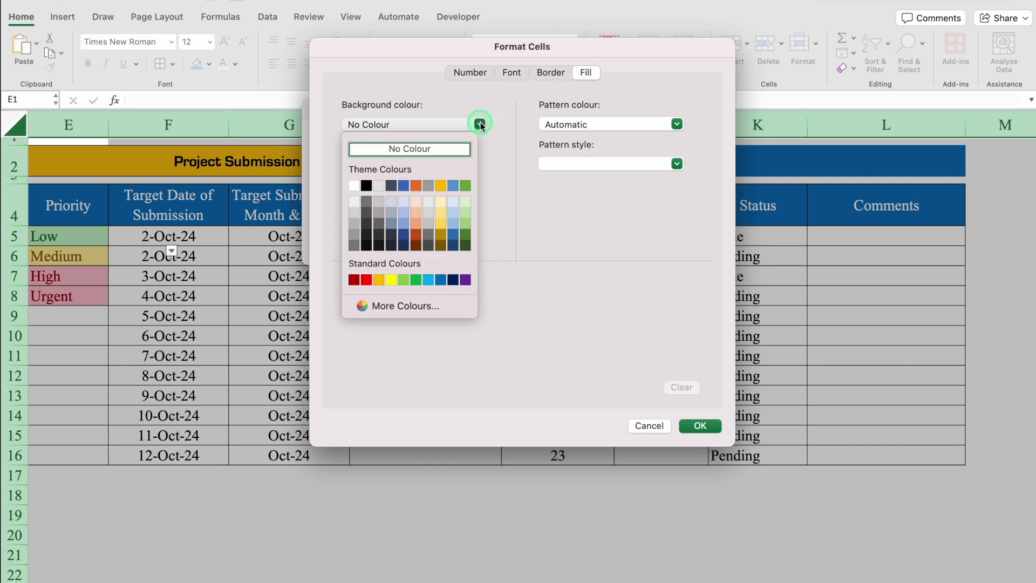
pyautogui.click(418, 280)
pyautogui.click(506, 74)
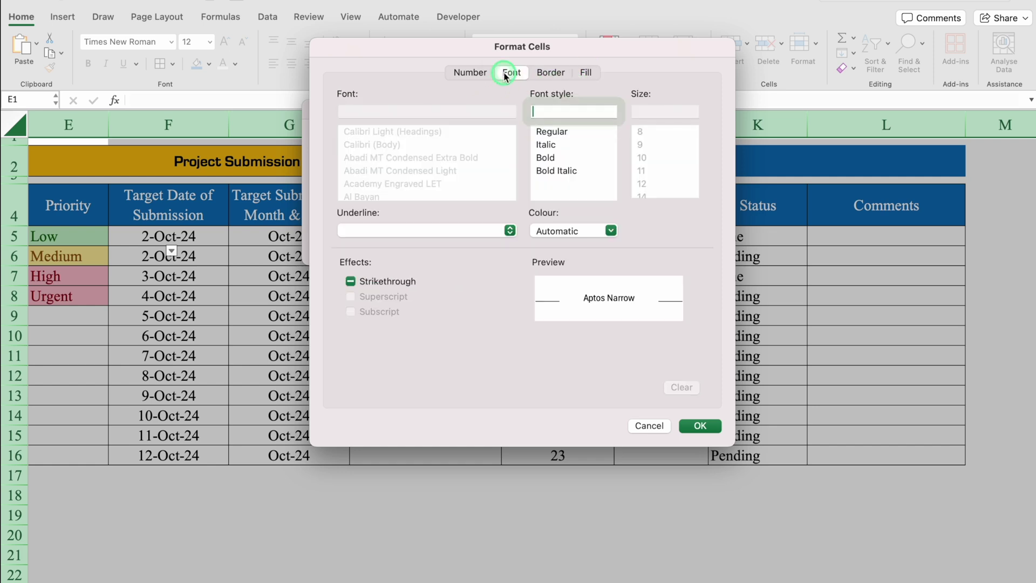
pyautogui.click(609, 231)
pyautogui.click(538, 294)
pyautogui.click(700, 426)
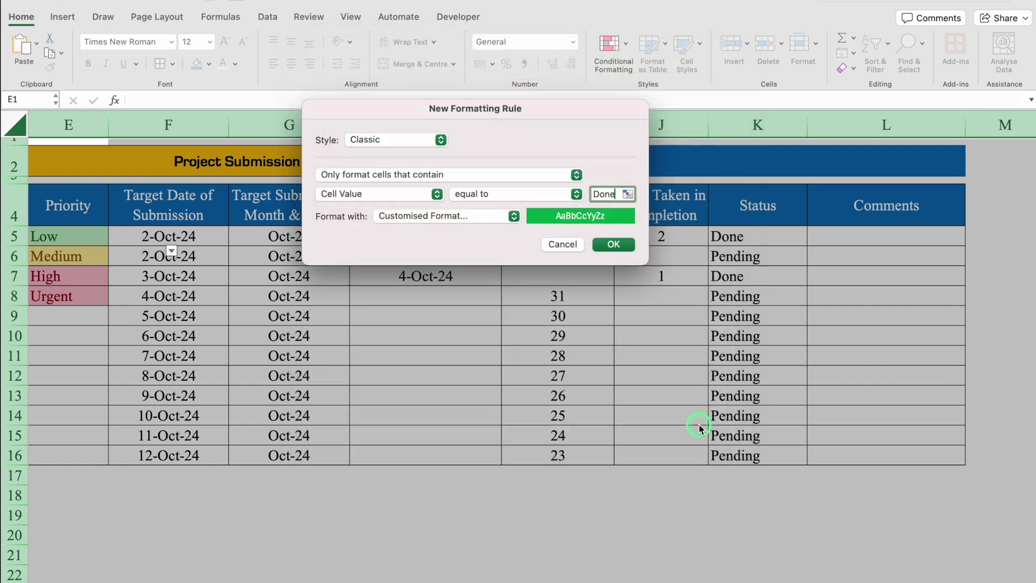
pyautogui.click(619, 244)
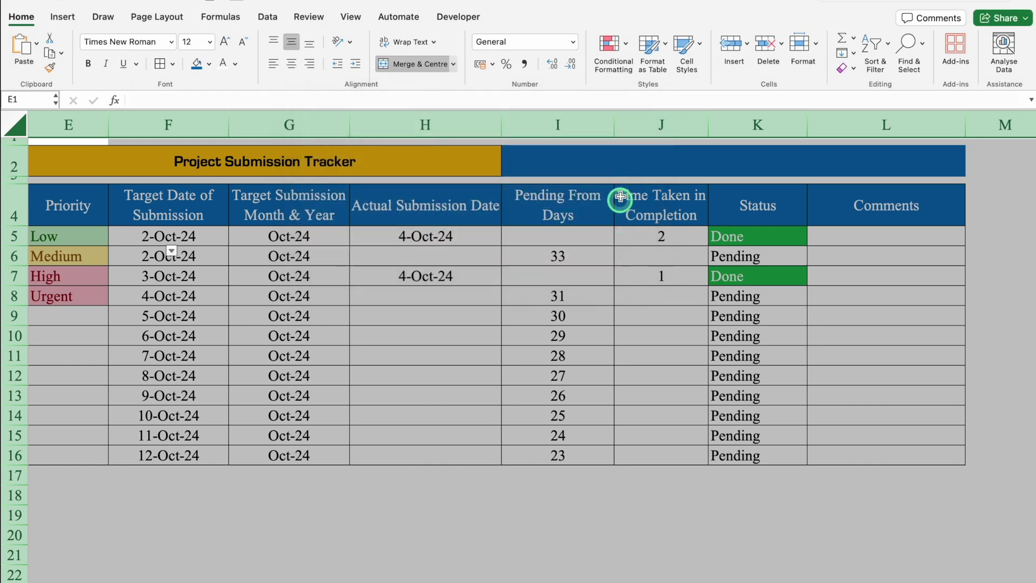
# - Add an Equal To rule that formats Pending cells with red fill and white text
pyautogui.click(625, 44)
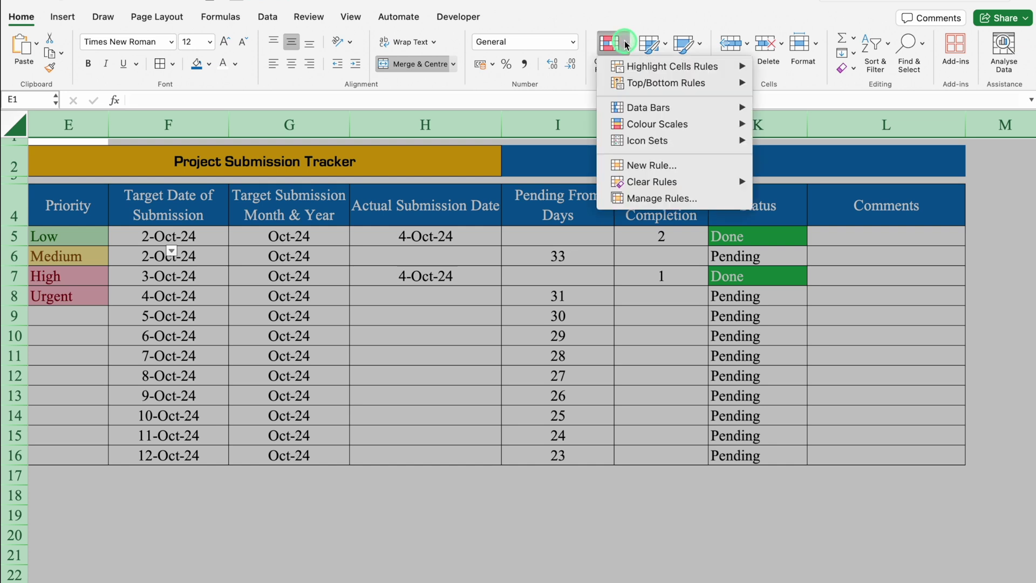
pyautogui.click(697, 67)
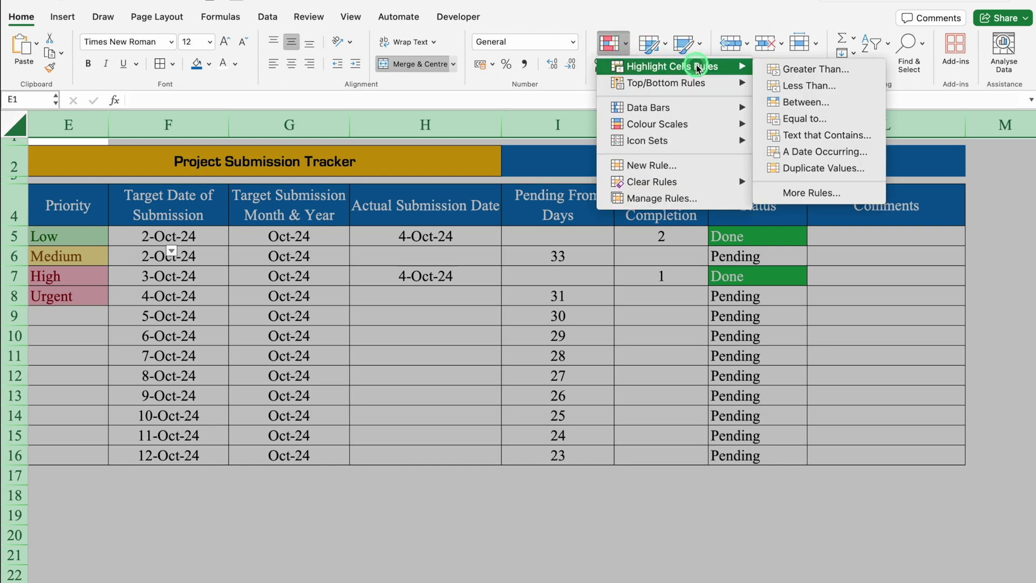
pyautogui.click(796, 118)
pyautogui.click(608, 196)
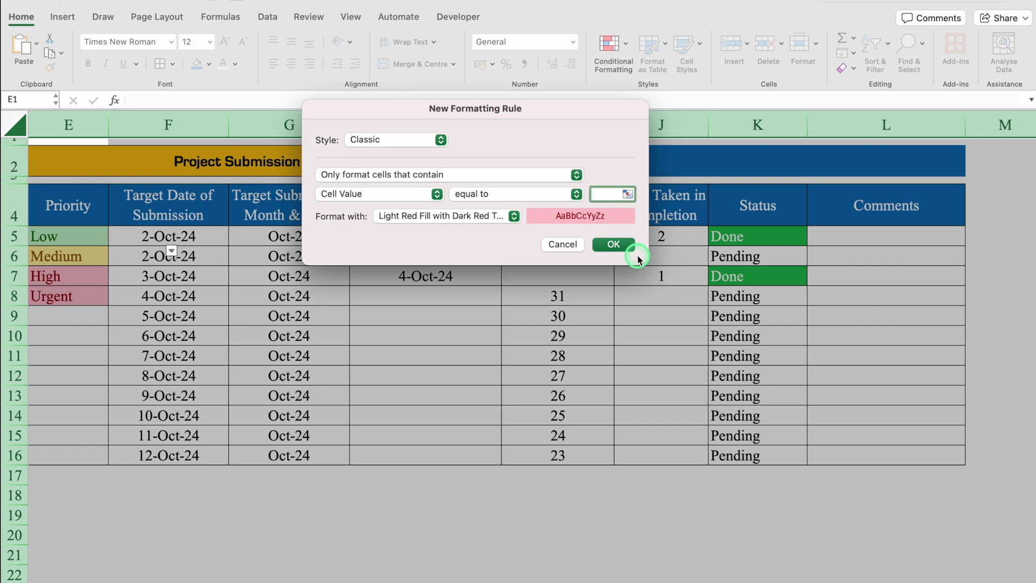
pyautogui.write('Pending')
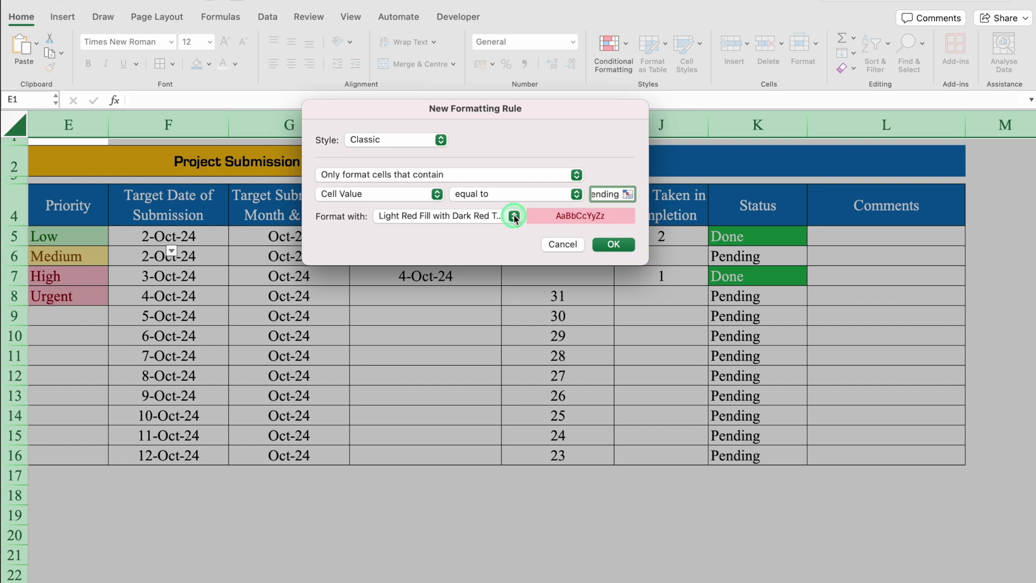
pyautogui.click(514, 216)
pyautogui.click(426, 307)
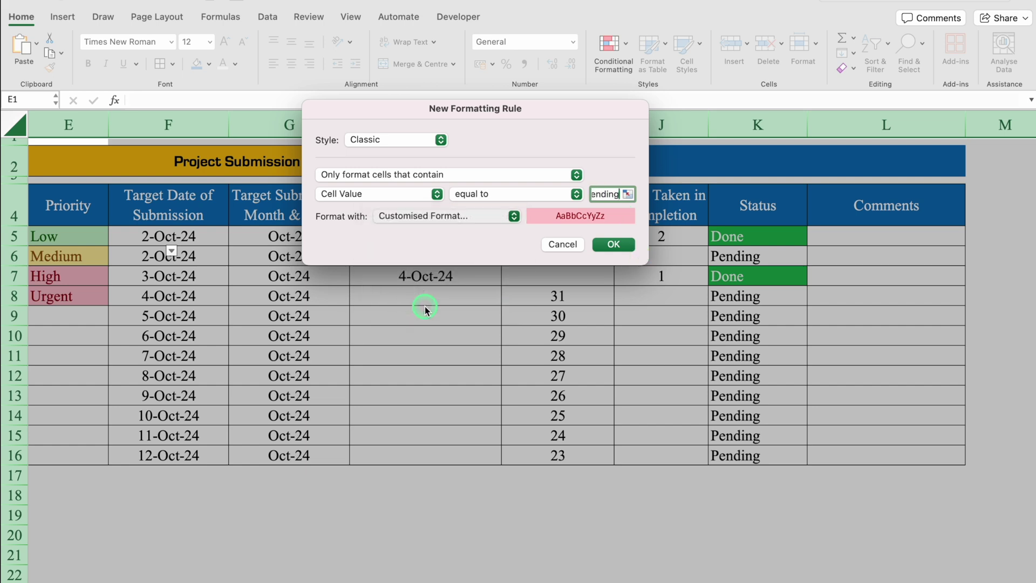
pyautogui.click(585, 74)
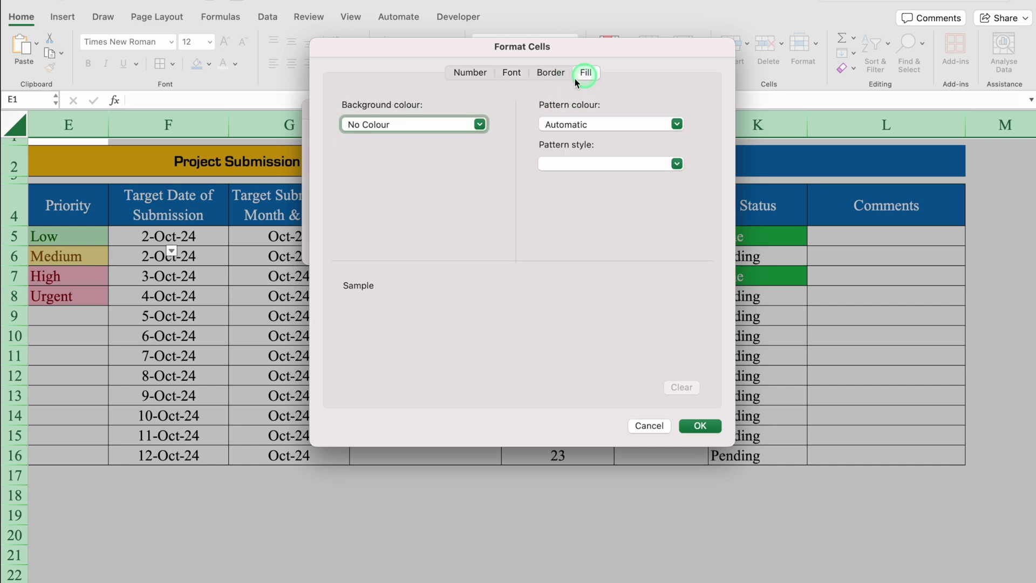
pyautogui.click(479, 124)
pyautogui.click(366, 280)
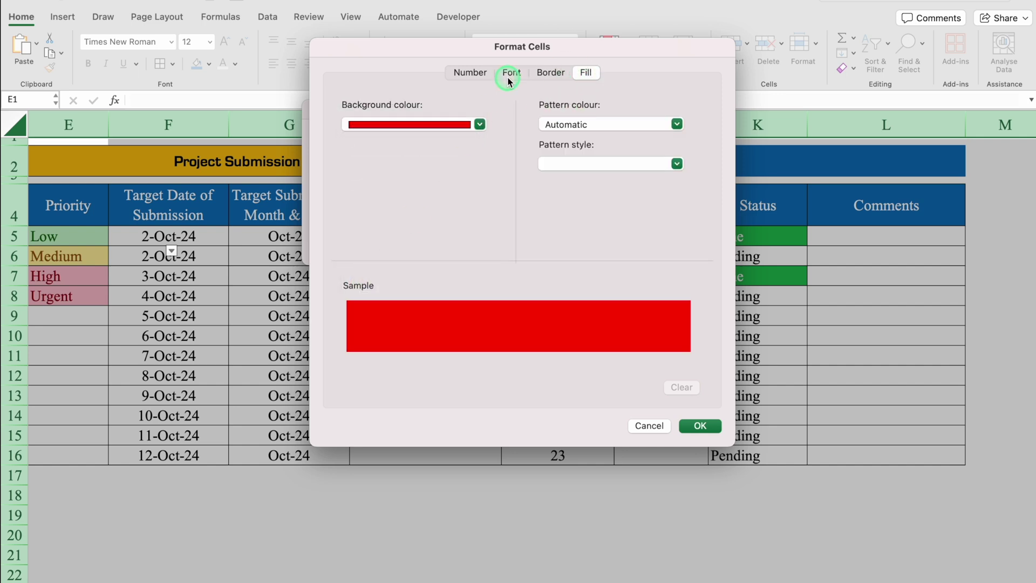
pyautogui.click(511, 73)
pyautogui.click(610, 231)
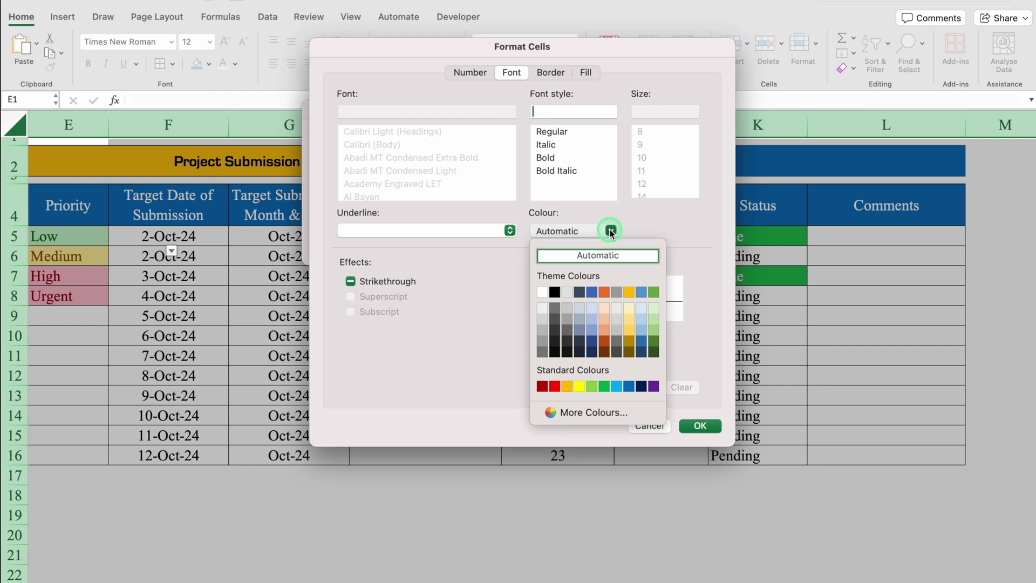
pyautogui.click(542, 292)
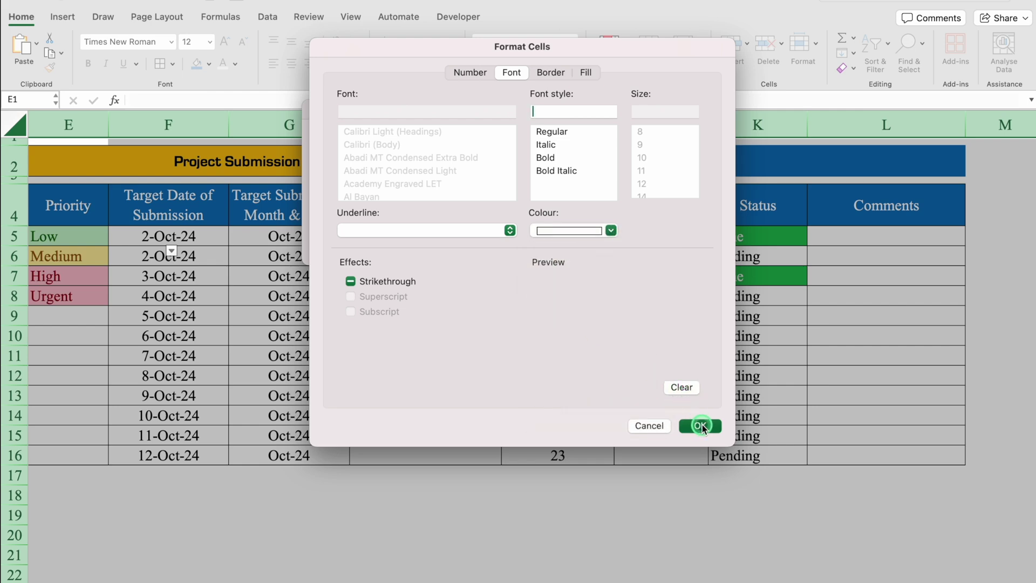
pyautogui.click(701, 426)
pyautogui.click(621, 246)
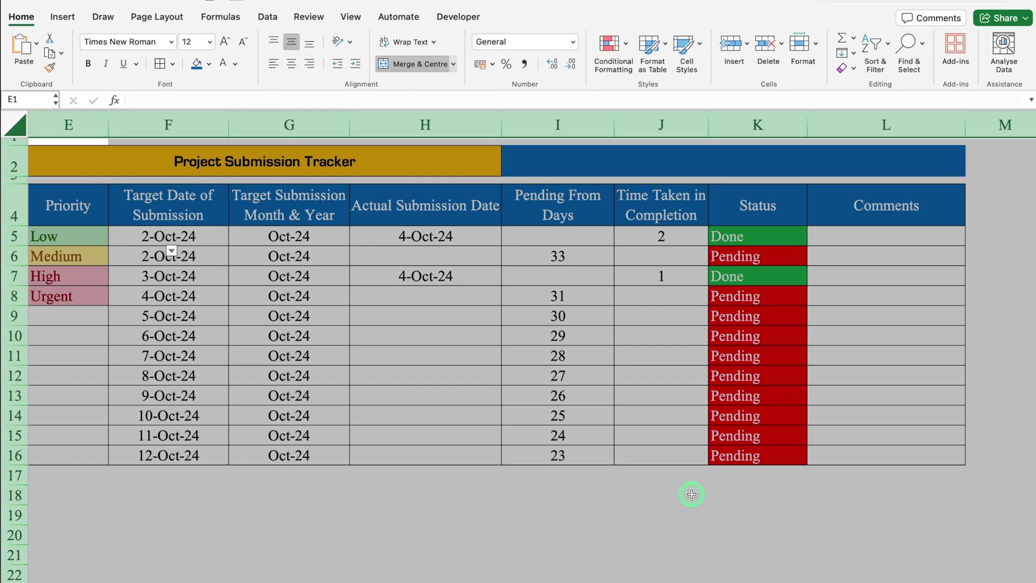
# - Convert the tracker range B4:L16 into a table with row 4 as headers
pyautogui.hscroll(-10, 474, 577)
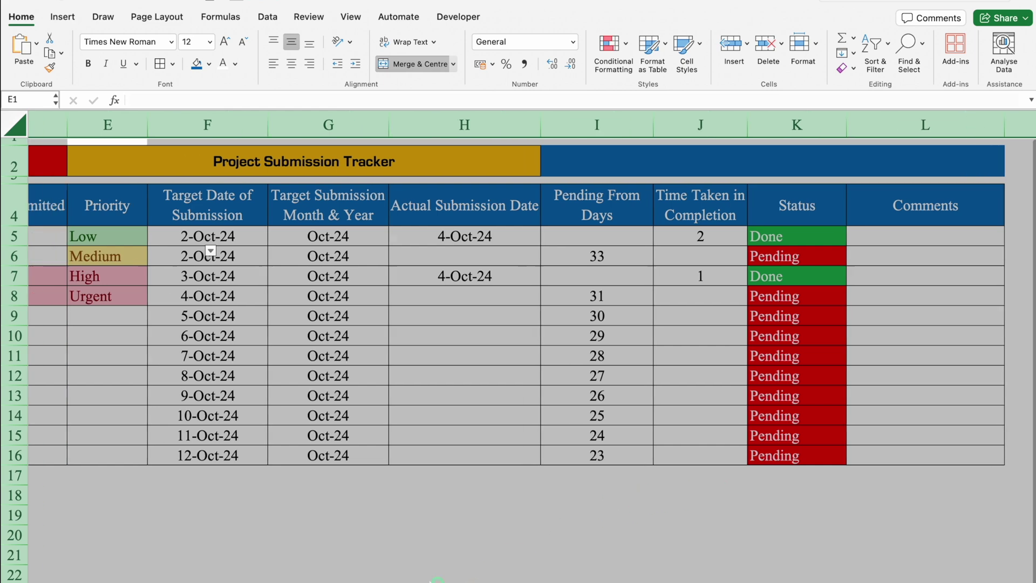
pyautogui.click(266, 502)
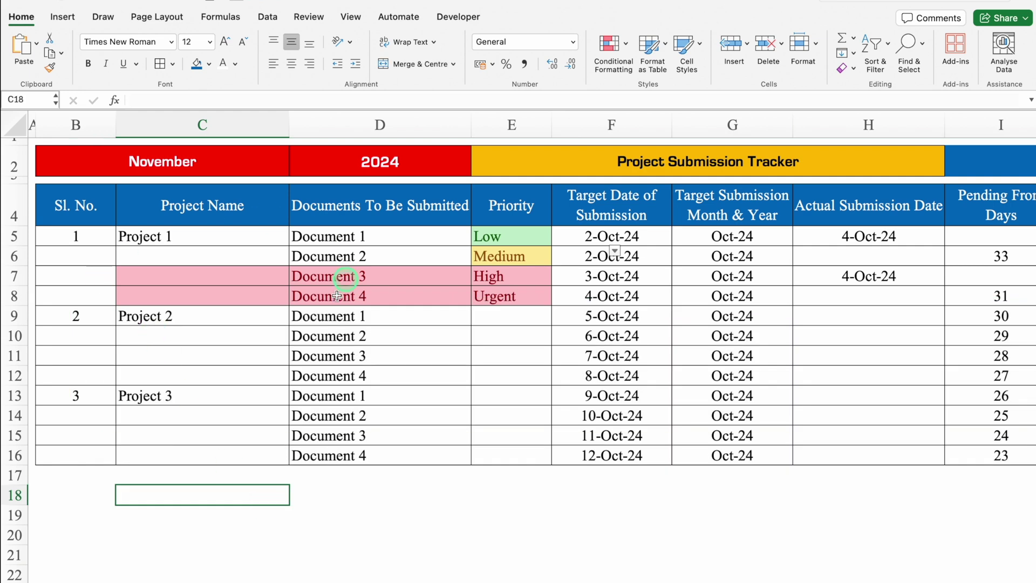
pyautogui.click(236, 243)
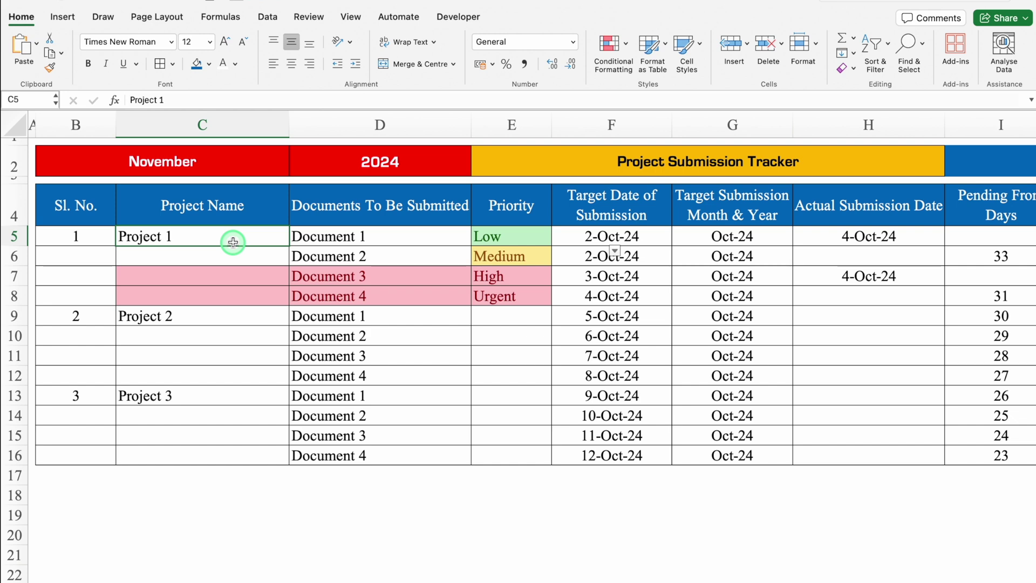
pyautogui.press('super+a')
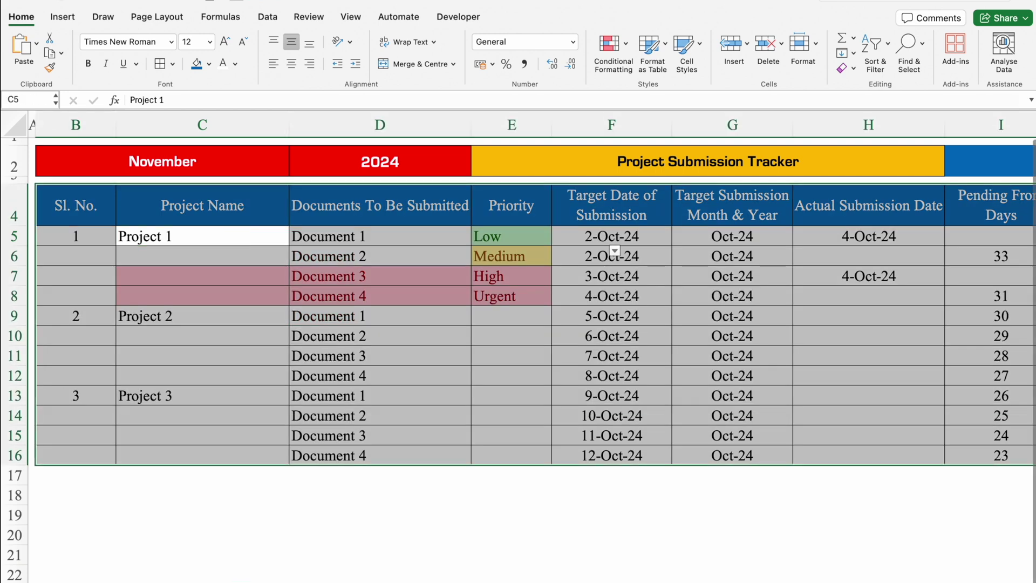
pyautogui.hscroll(6, 629, 569)
pyautogui.hscroll(-6, 467, 569)
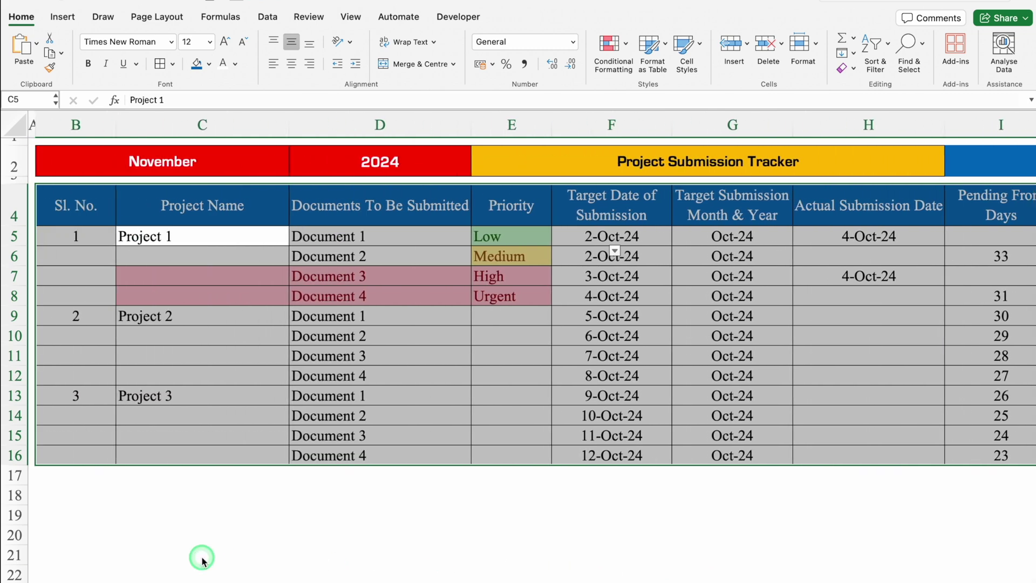
pyautogui.press('super+t')
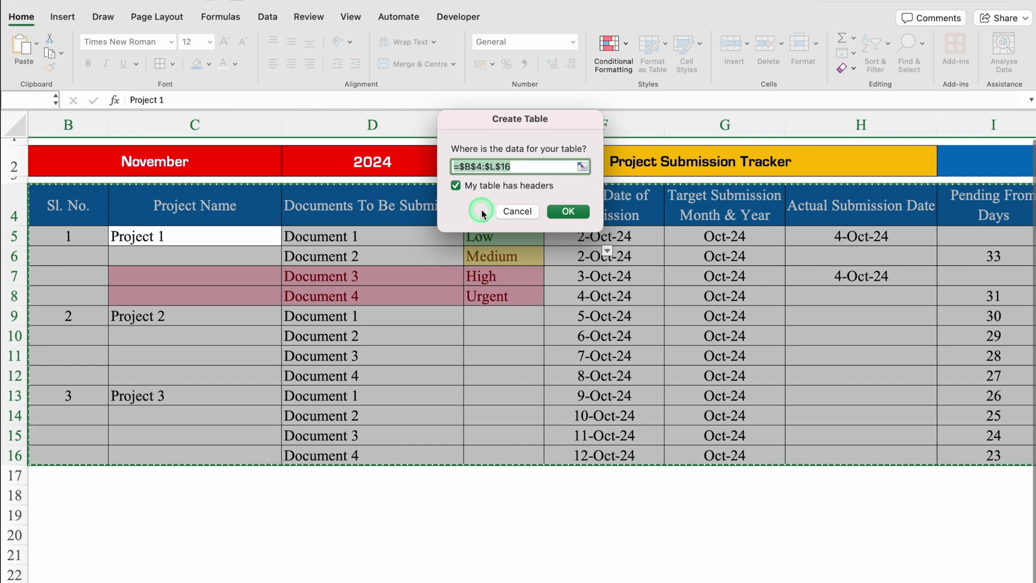
pyautogui.click(568, 212)
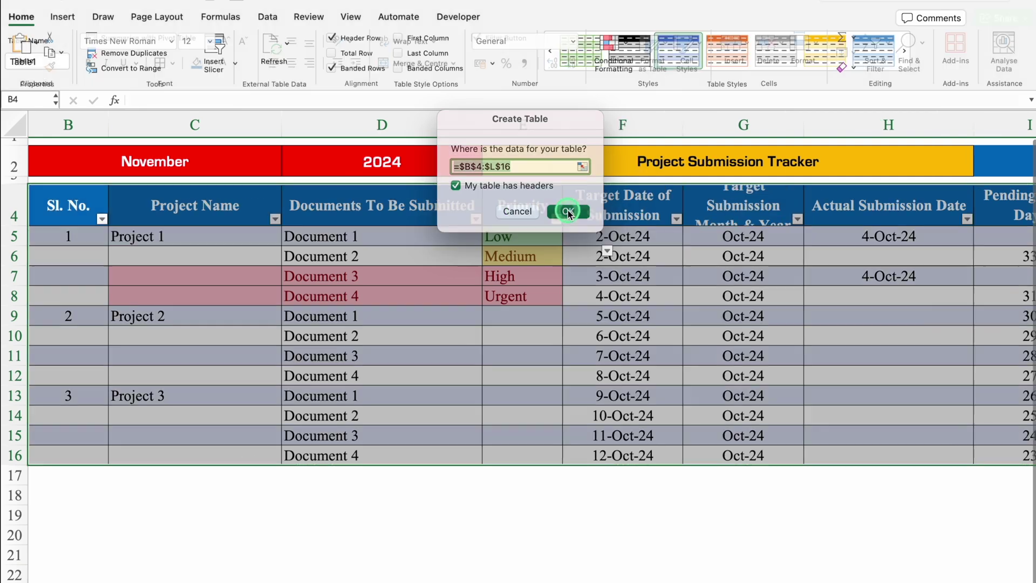
pyautogui.hscroll(-1, 305, 580)
pyautogui.hscroll(3, 305, 580)
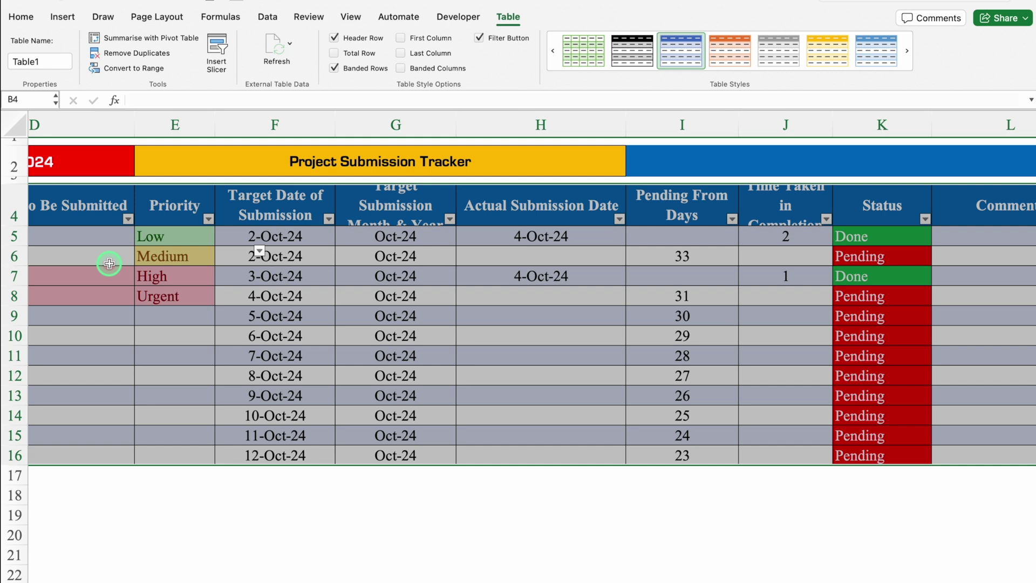
# - Reduce the table's font size from 12 to 11
pyautogui.click(21, 16)
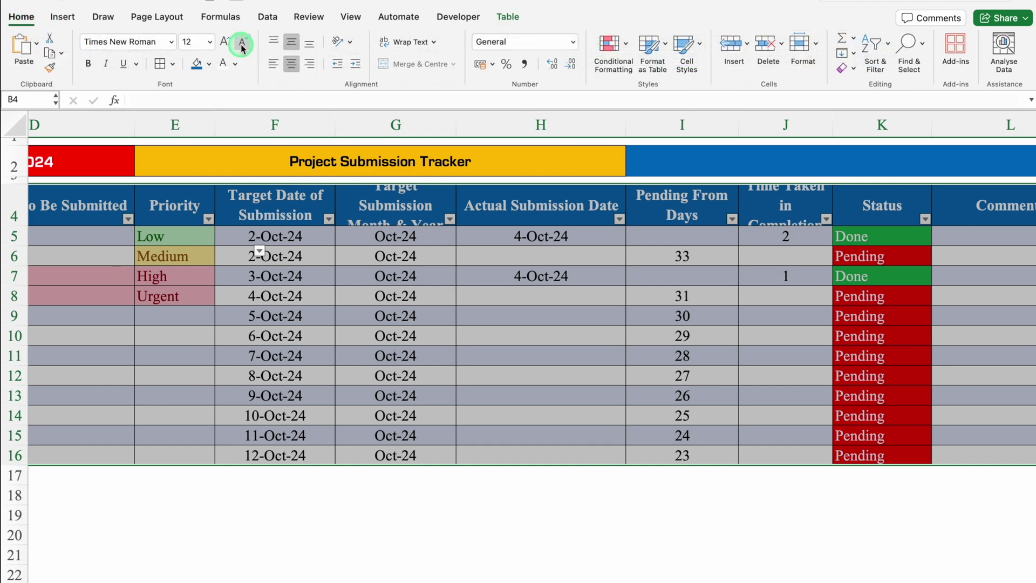
pyautogui.click(242, 47)
pyautogui.hscroll(-3, 336, 581)
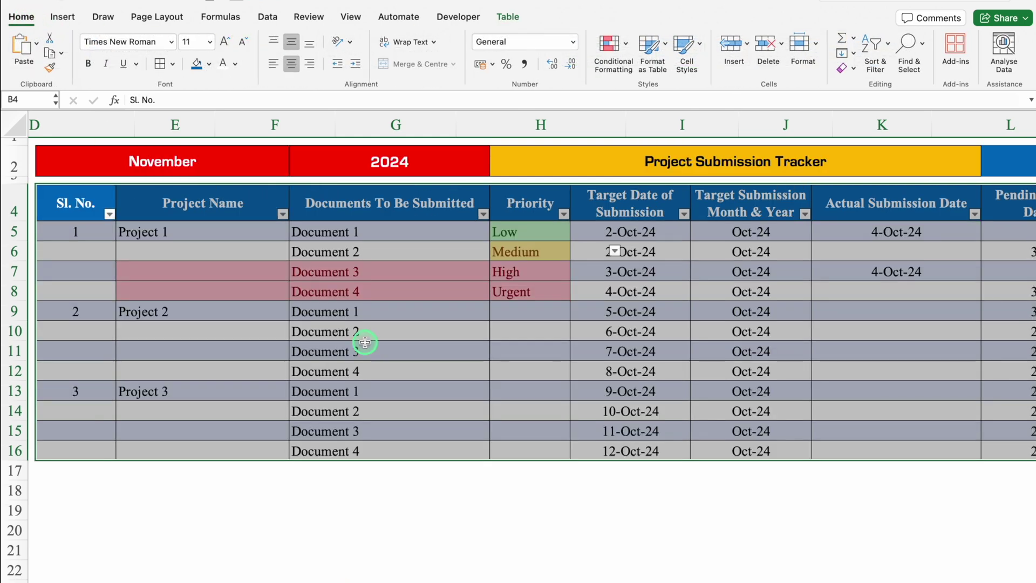
# - Turn off the Filter Button option so the table headers show no dropdown arrows
pyautogui.click(508, 17)
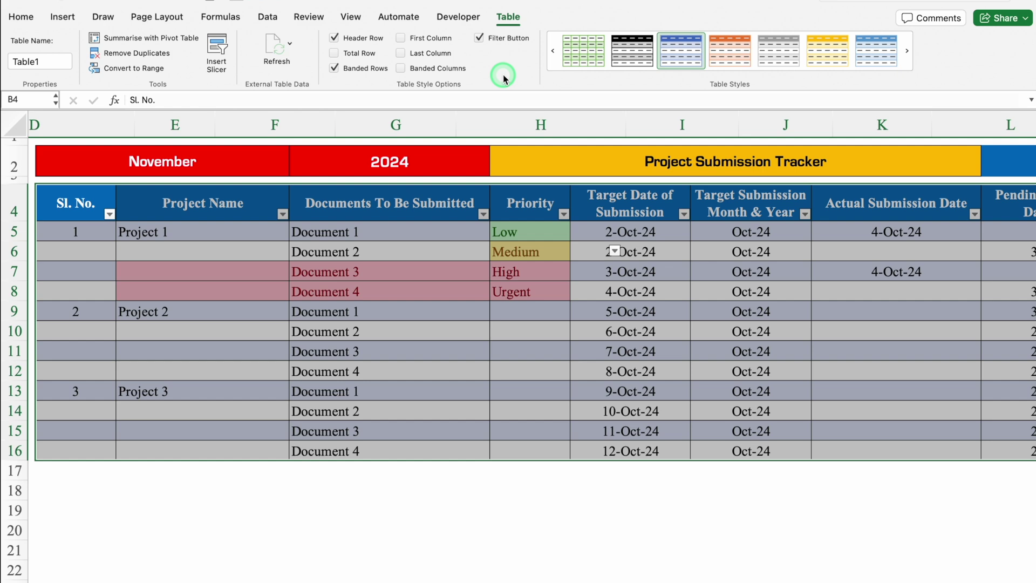
pyautogui.click(490, 39)
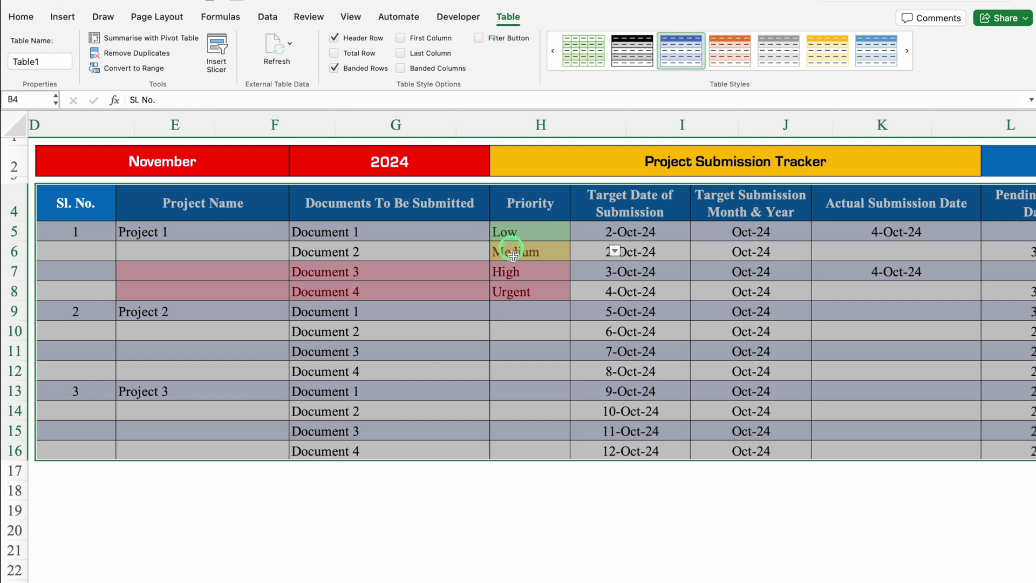
pyautogui.press('Right')
pyautogui.press('Right')
pyautogui.press('Right')
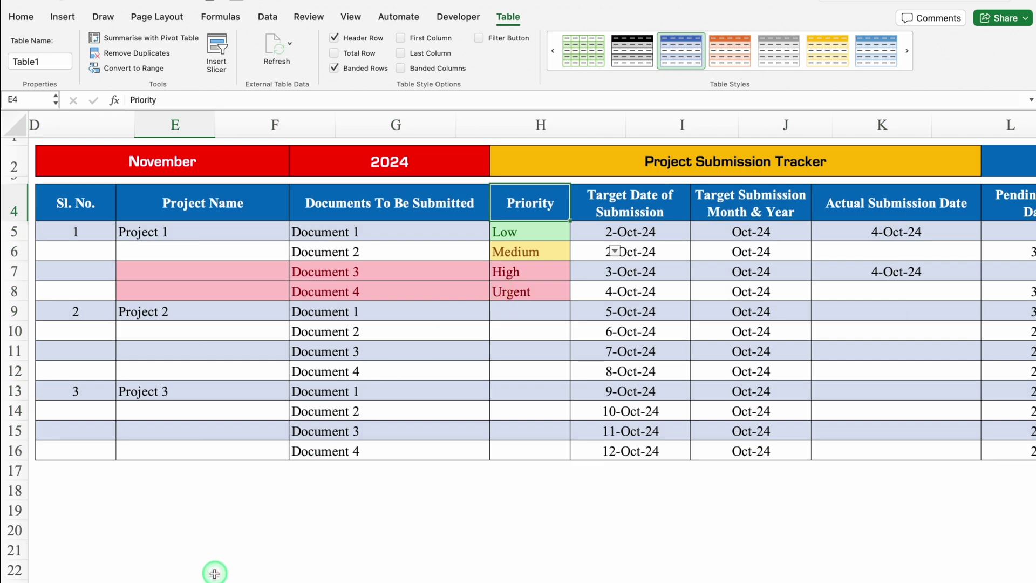
pyautogui.hscroll(8, 184, 582)
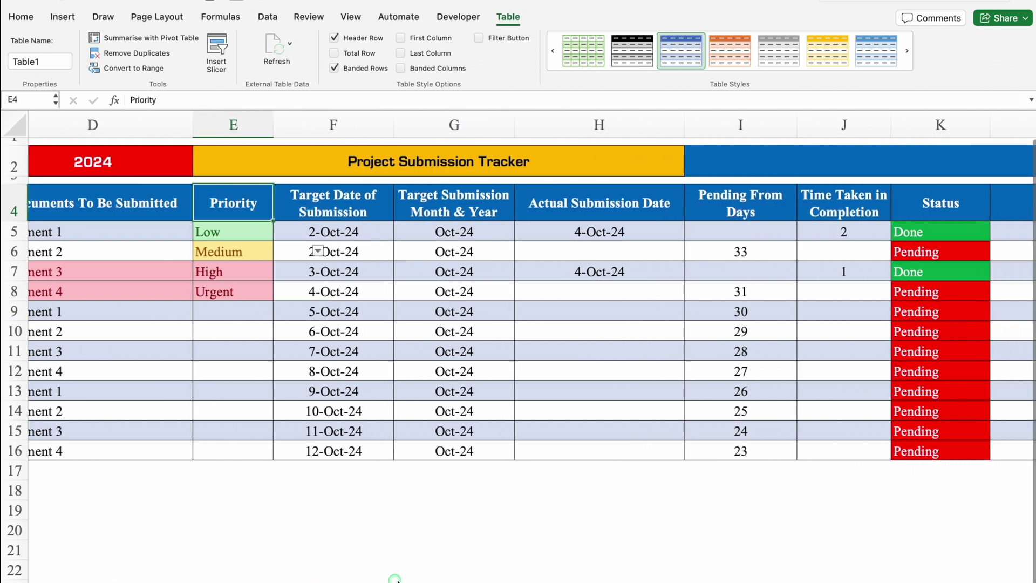
pyautogui.click(563, 159)
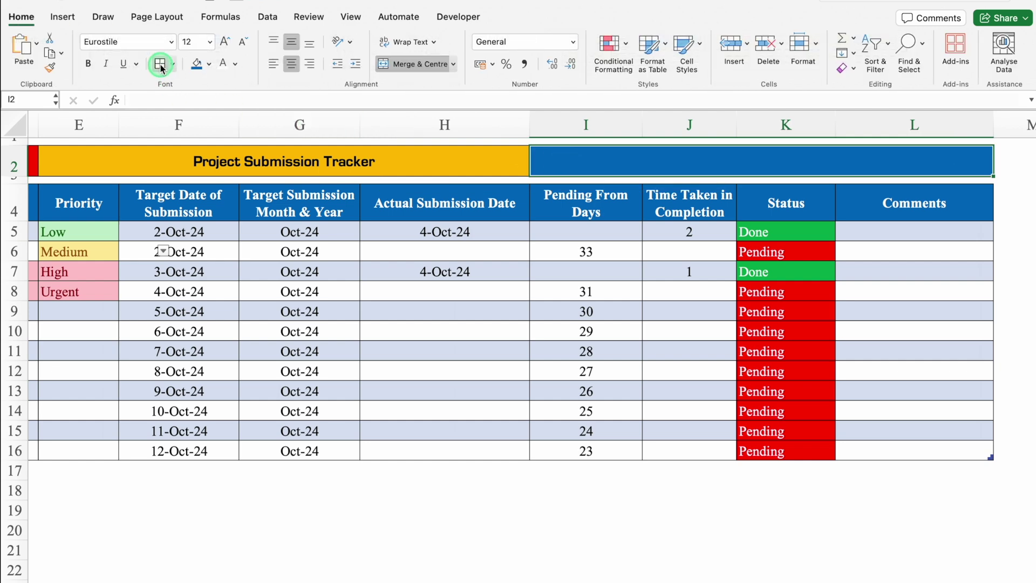
pyautogui.click(549, 269)
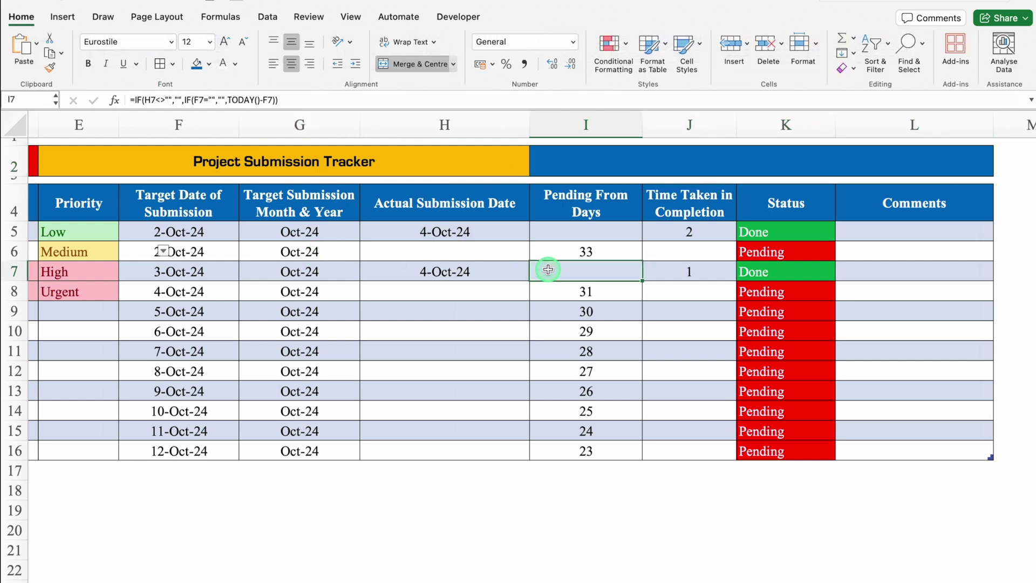
# - Insert a slicer for the Status field of the tracker table
pyautogui.click(63, 17)
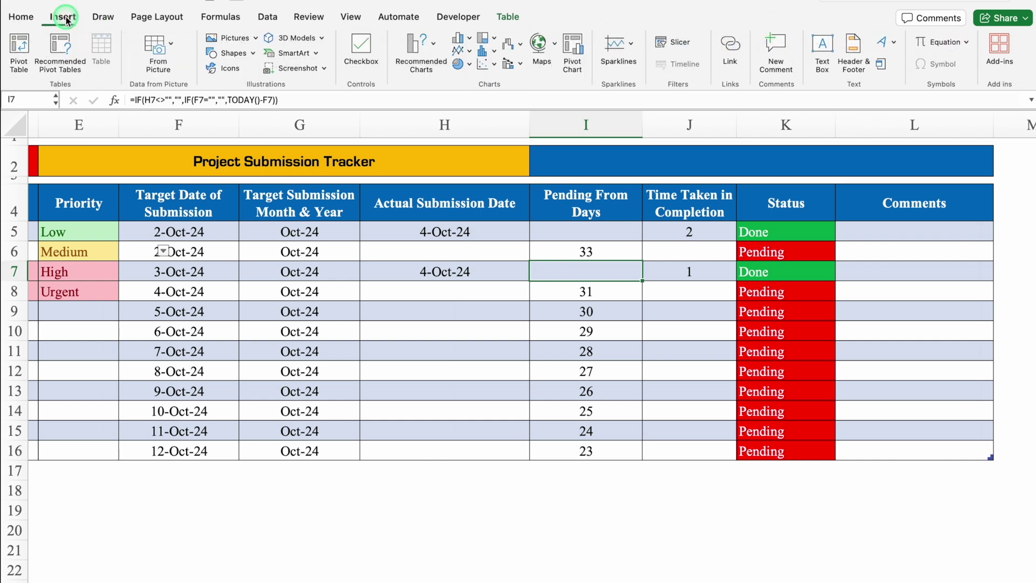
pyautogui.click(682, 44)
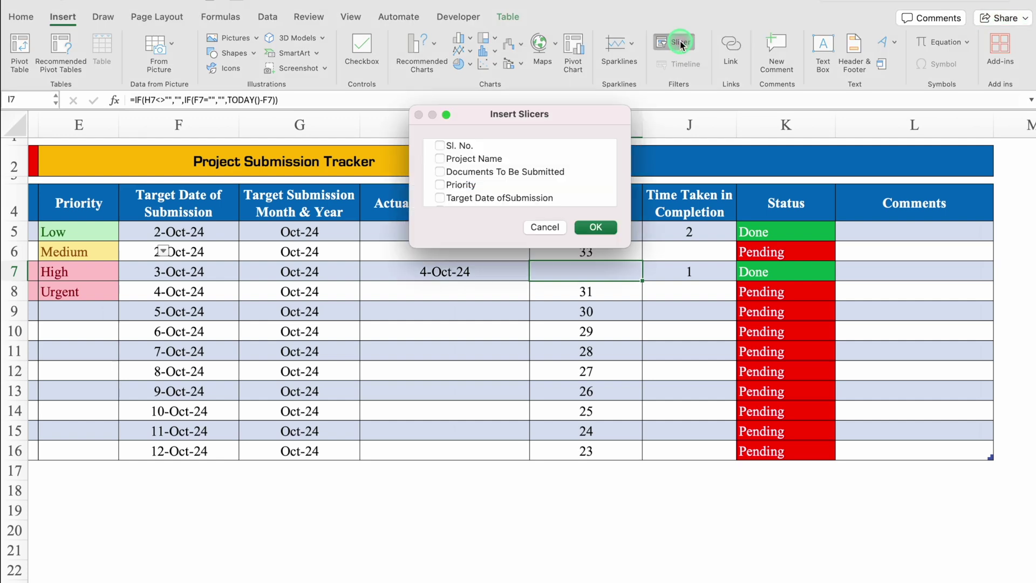
pyautogui.click(504, 122)
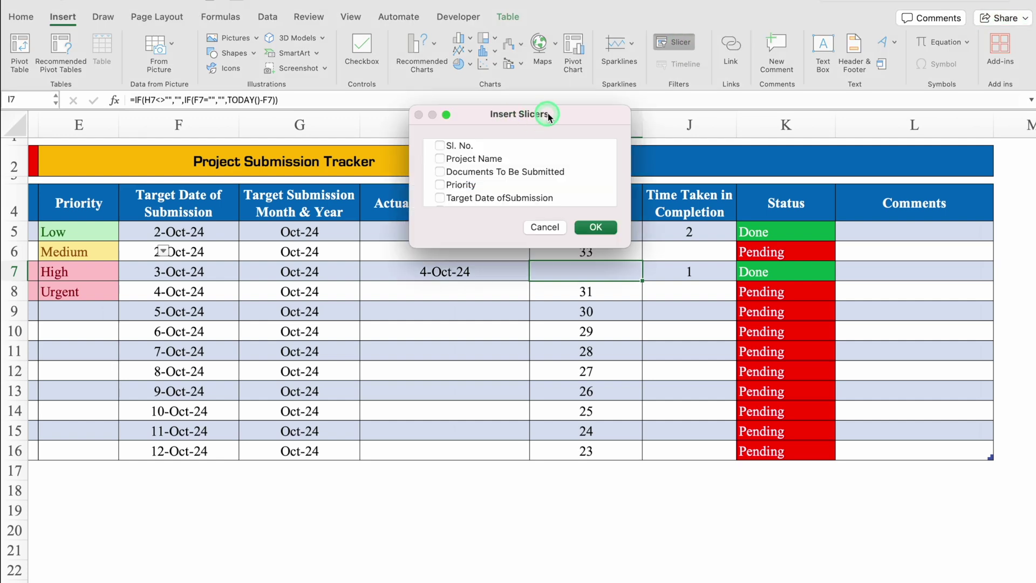
pyautogui.click(577, 150)
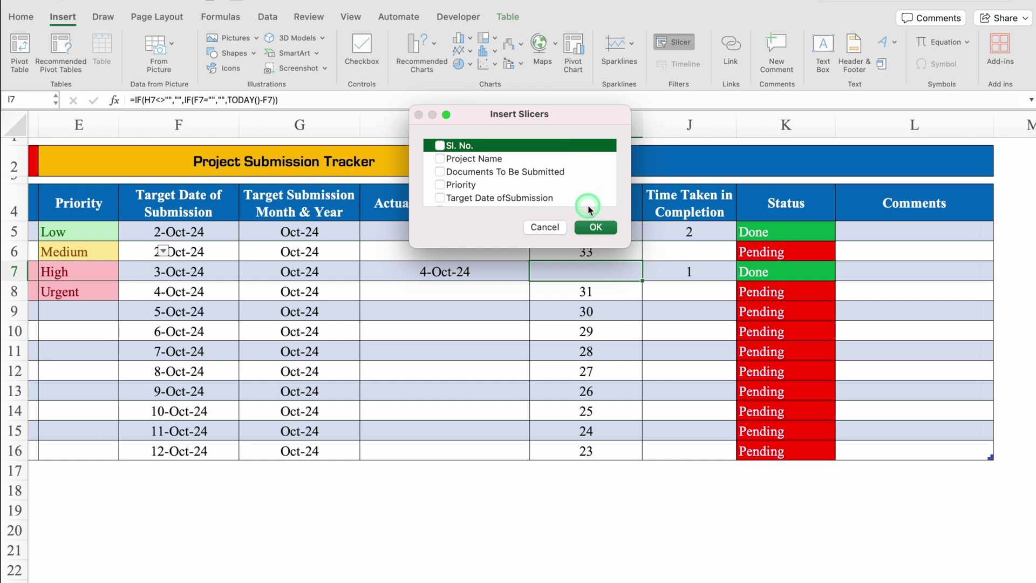
pyautogui.press('Down')
pyautogui.press('Down')
pyautogui.press('Down')
pyautogui.press('Down')
pyautogui.press('Down')
pyautogui.press('Down')
pyautogui.press('Down')
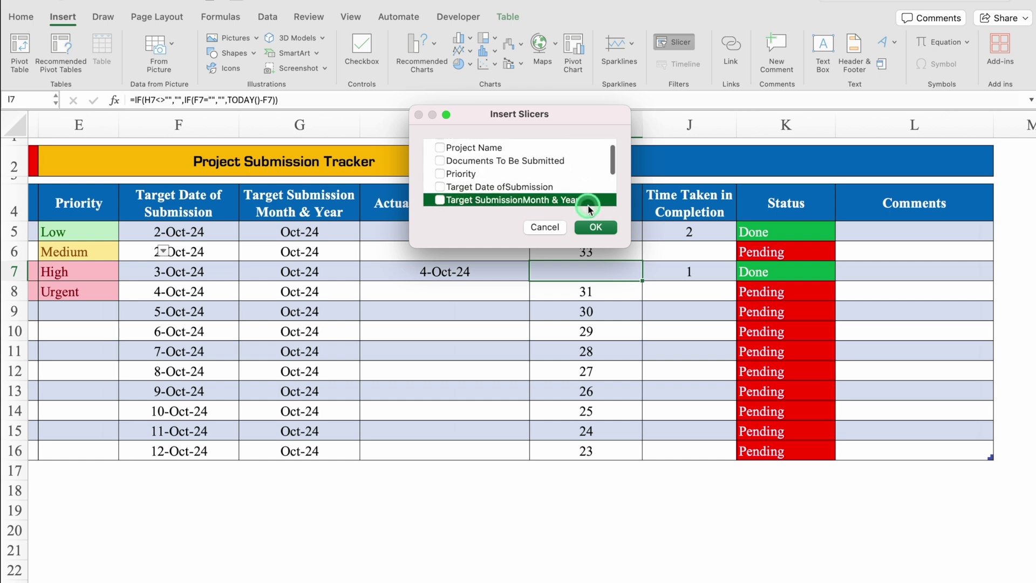
pyautogui.press('Down')
pyautogui.press('Down')
pyautogui.press('Down')
pyautogui.click(440, 186)
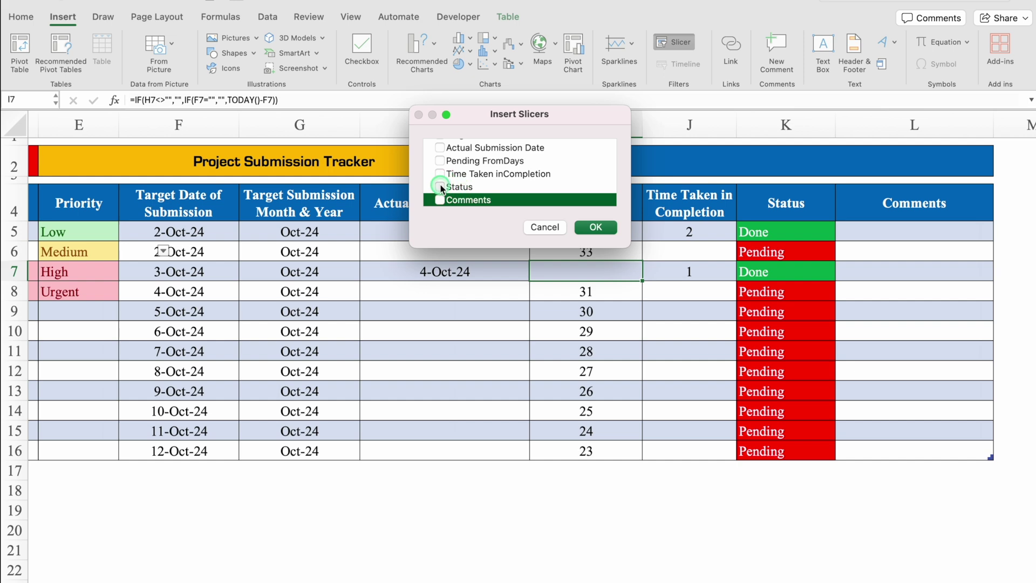
pyautogui.click(596, 227)
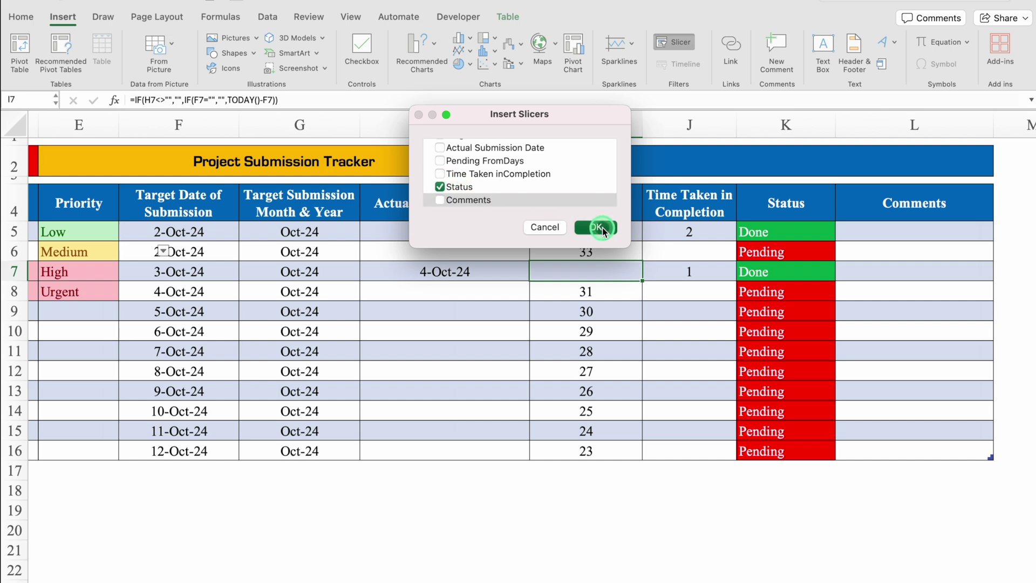
pyautogui.click(336, 252)
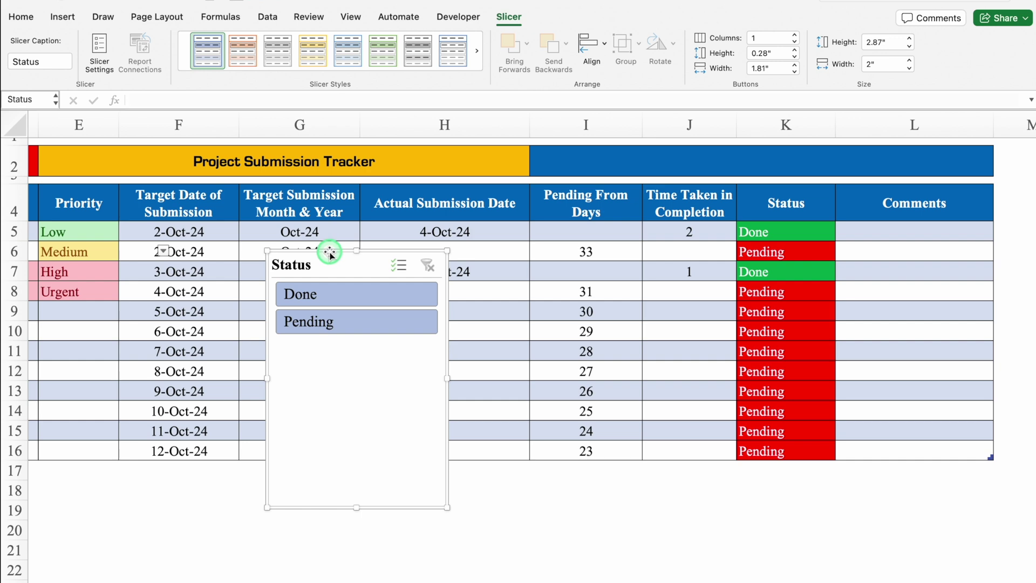
# - Give the Status slicer 3 columns and fit it as one button row in an enlarged row 2
pyautogui.click(510, 18)
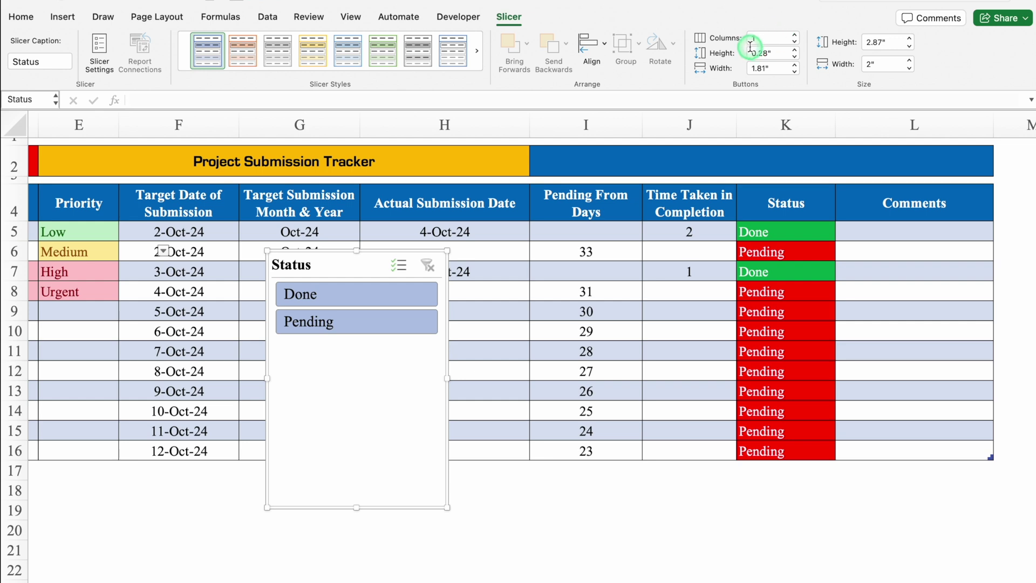
pyautogui.click(795, 35)
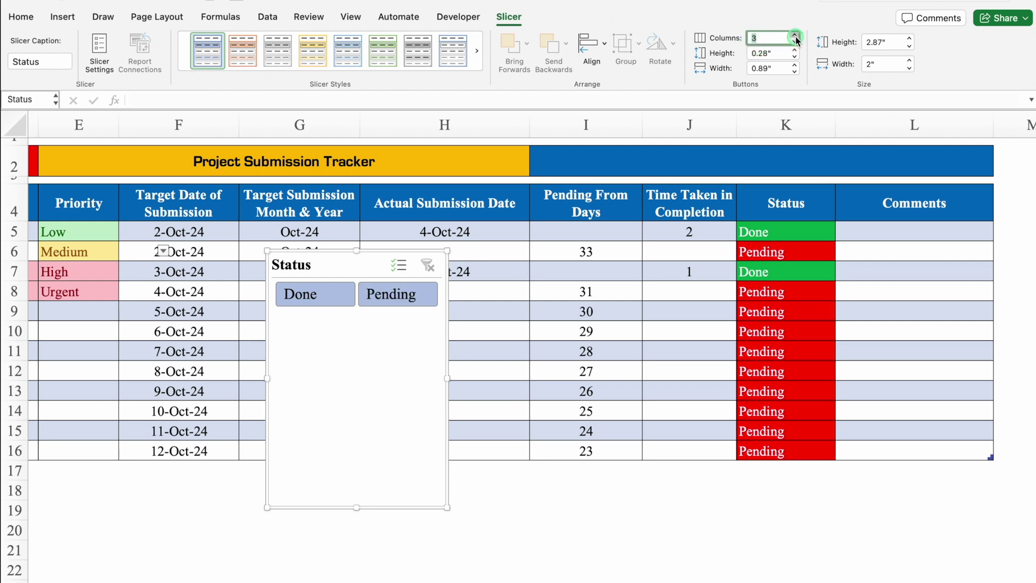
pyautogui.click(795, 36)
pyautogui.moveTo(456, 379); pyautogui.dragTo(610, 380)
pyautogui.moveTo(426, 511); pyautogui.dragTo(742, 184)
pyautogui.click(23, 161)
pyautogui.moveTo(20, 176); pyautogui.dragTo(20, 193)
pyautogui.moveTo(862, 192); pyautogui.dragTo(864, 183)
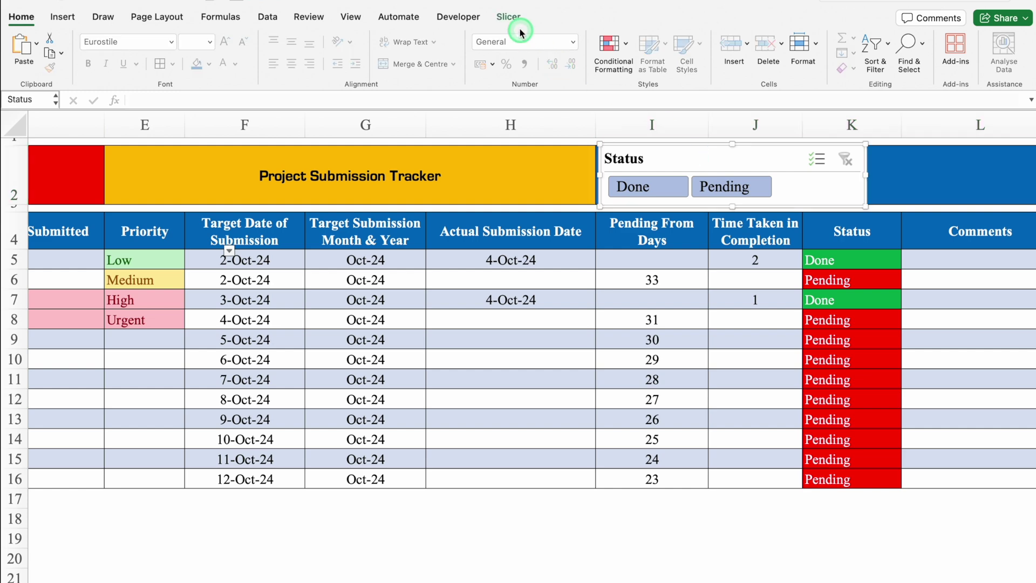
# - Apply the first Dark slicer style and clear the target dates in F12:F16
pyautogui.click(508, 16)
pyautogui.click(330, 74)
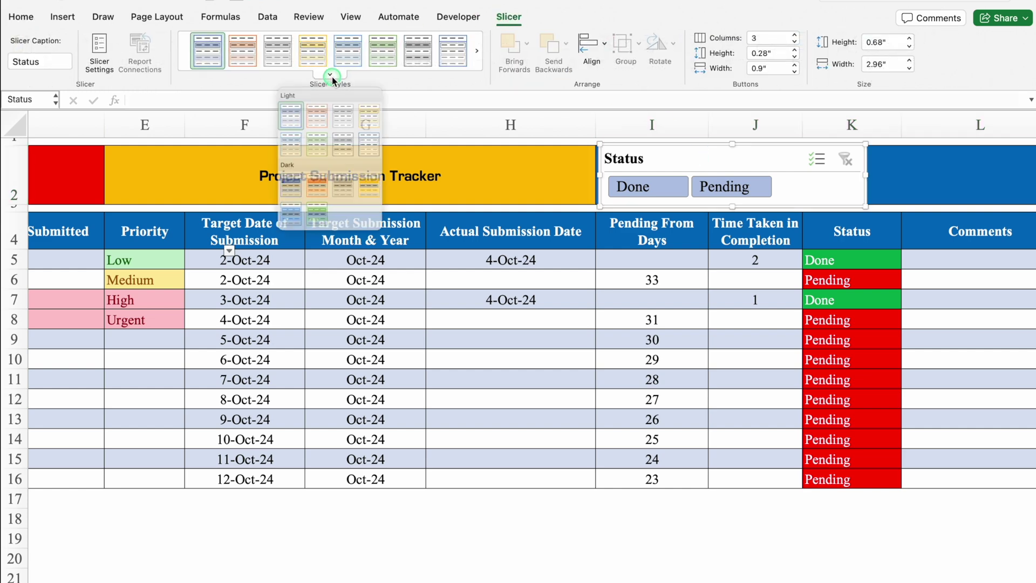
pyautogui.click(275, 216)
pyautogui.moveTo(253, 394); pyautogui.dragTo(261, 477)
pyautogui.press('Delete')
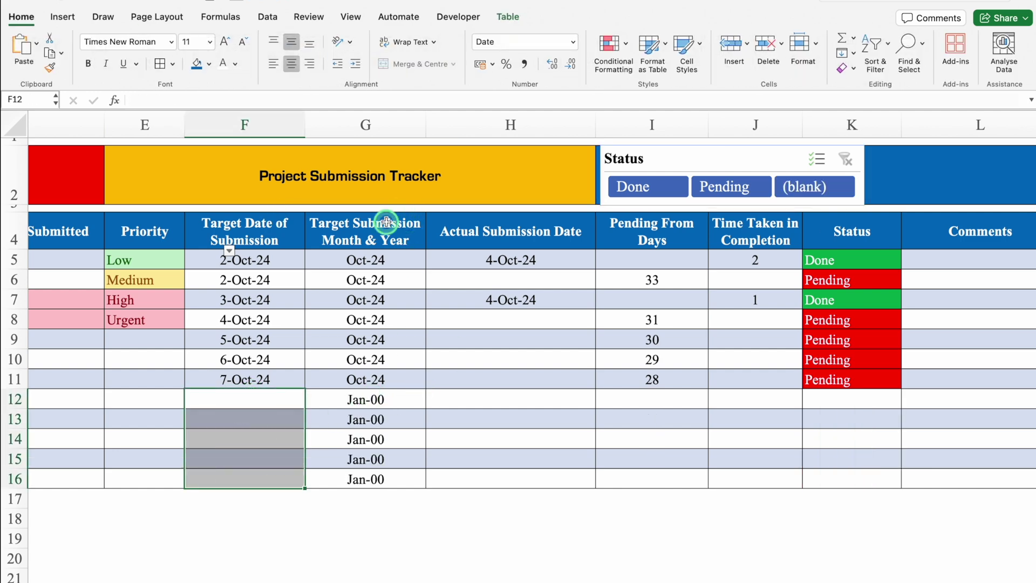
# - Change G5 to =IF([@[Target Date of Submission]]="","",F5) so it fills down the column
pyautogui.click(366, 259)
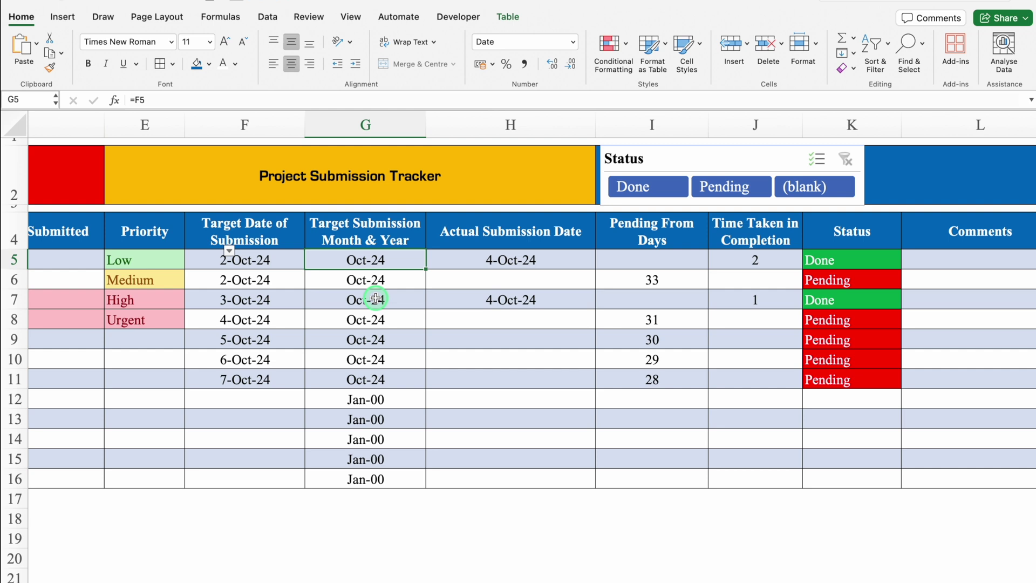
pyautogui.click(135, 100)
pyautogui.write('IF(')
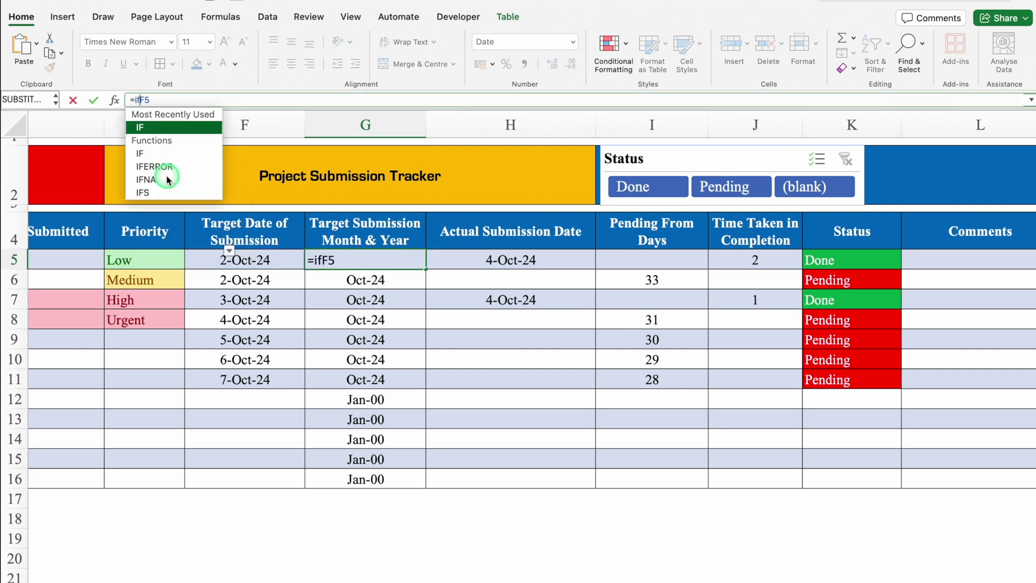
pyautogui.click(274, 261)
pyautogui.write('=""')
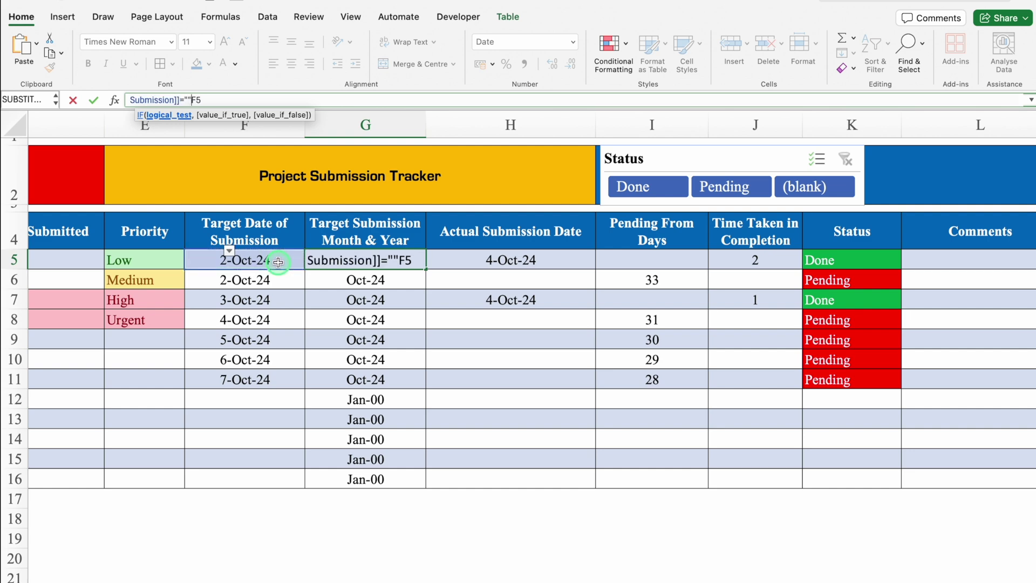
pyautogui.write(',')
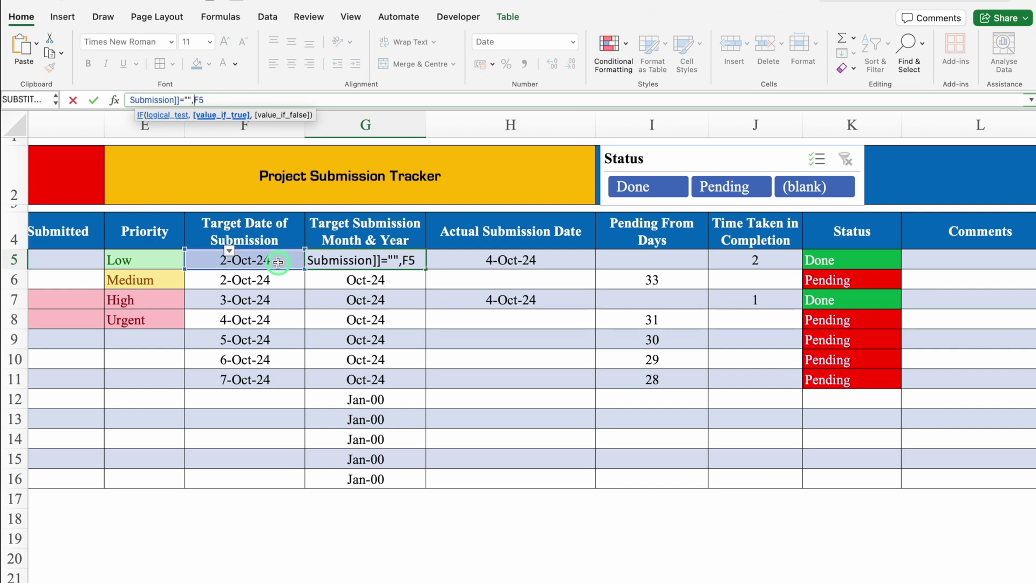
pyautogui.write('"",F5')
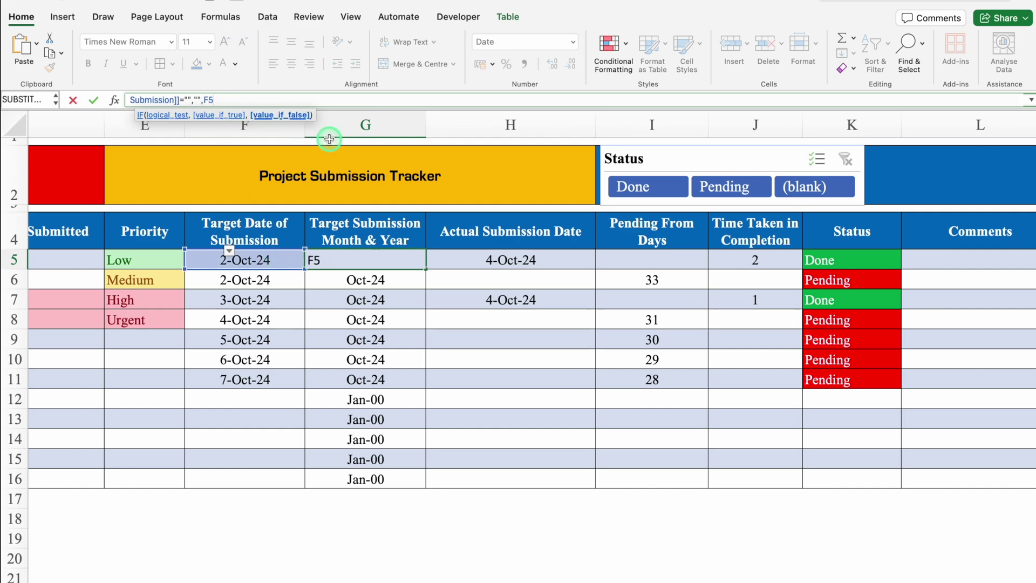
pyautogui.write(')')
pyautogui.press('Return')
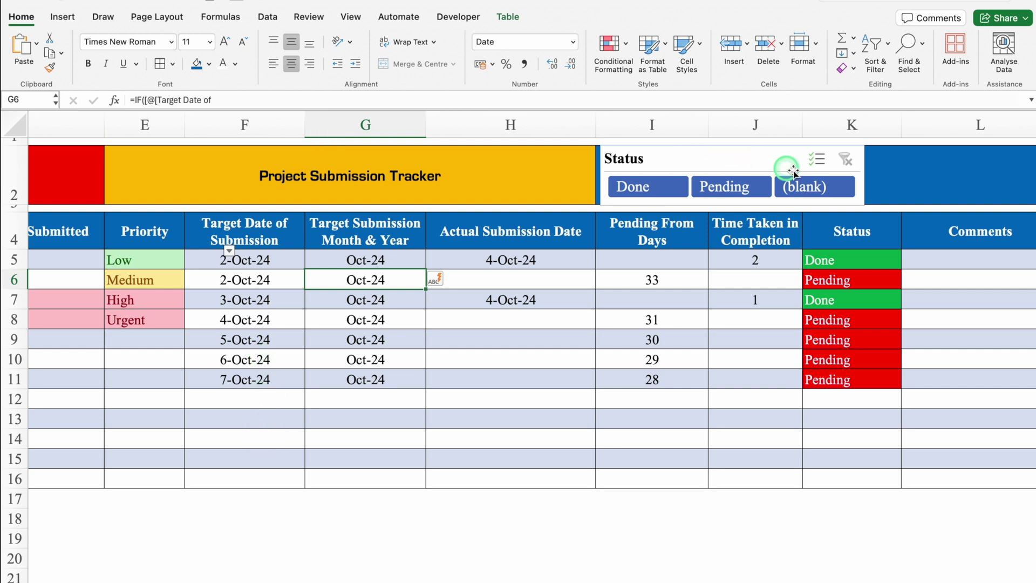
pyautogui.click(657, 187)
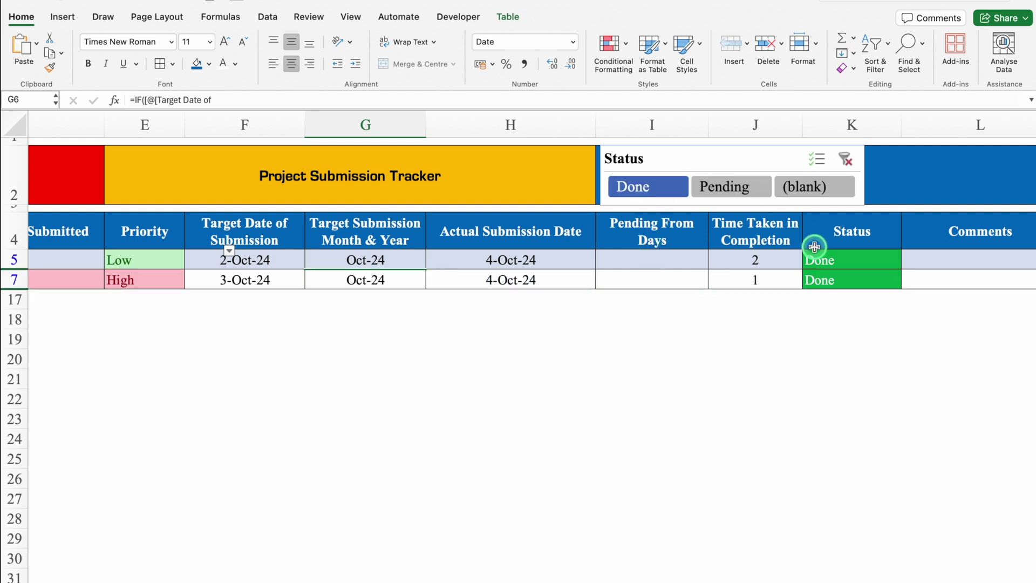
pyautogui.click(738, 187)
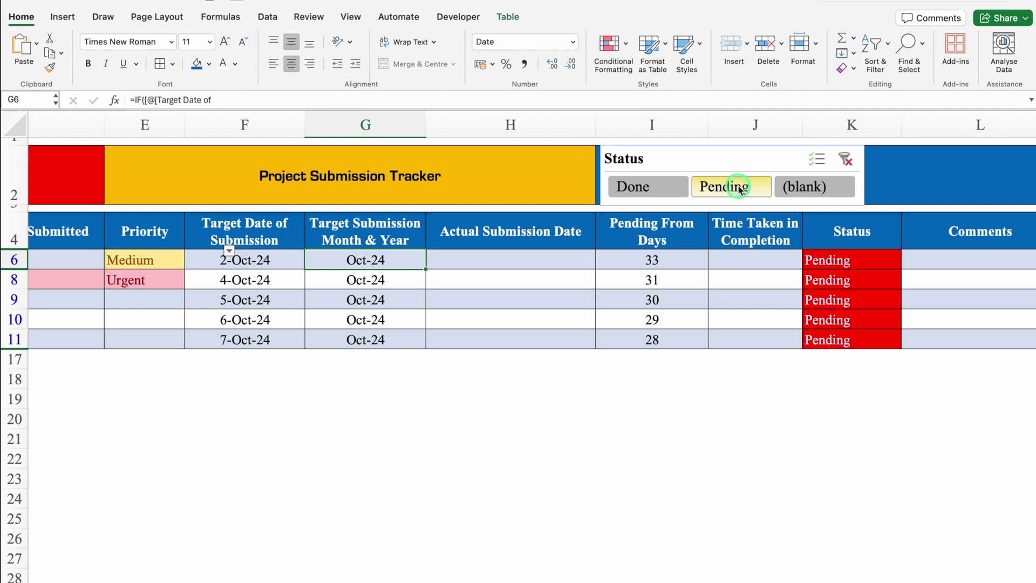
pyautogui.click(846, 158)
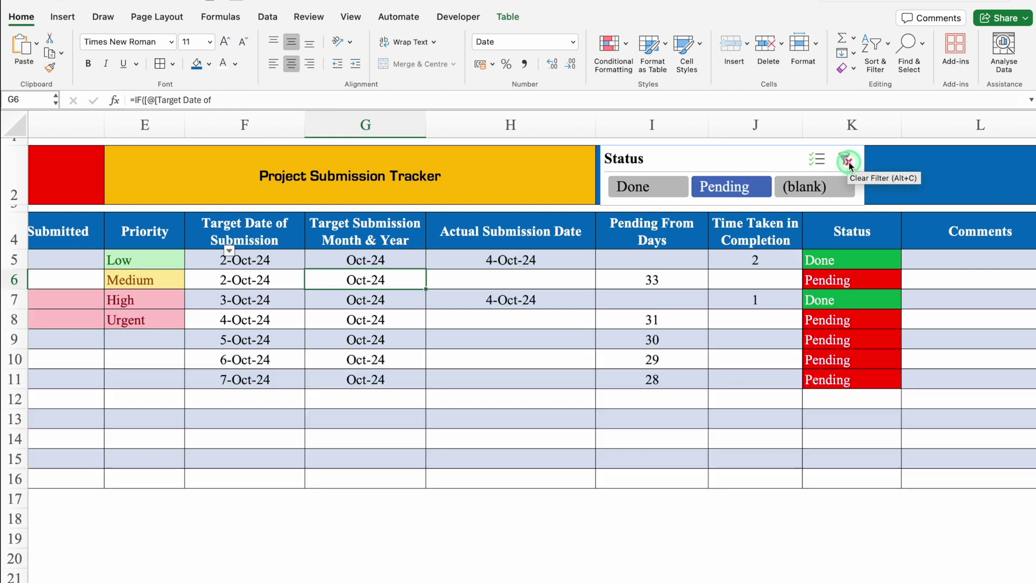